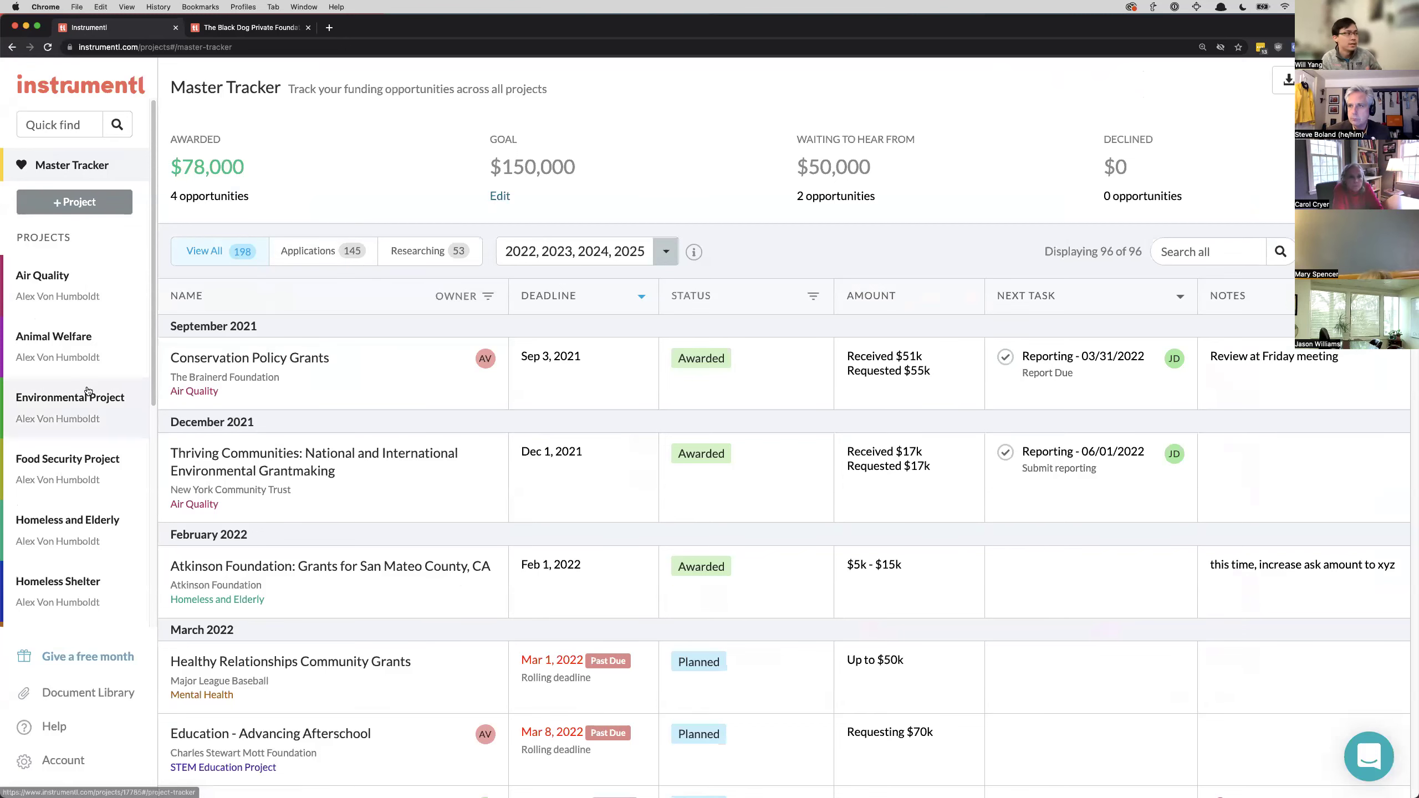
# - Open the Animal Welfare project's matches and bring up the project's settings for editing
pyautogui.click(91, 351)
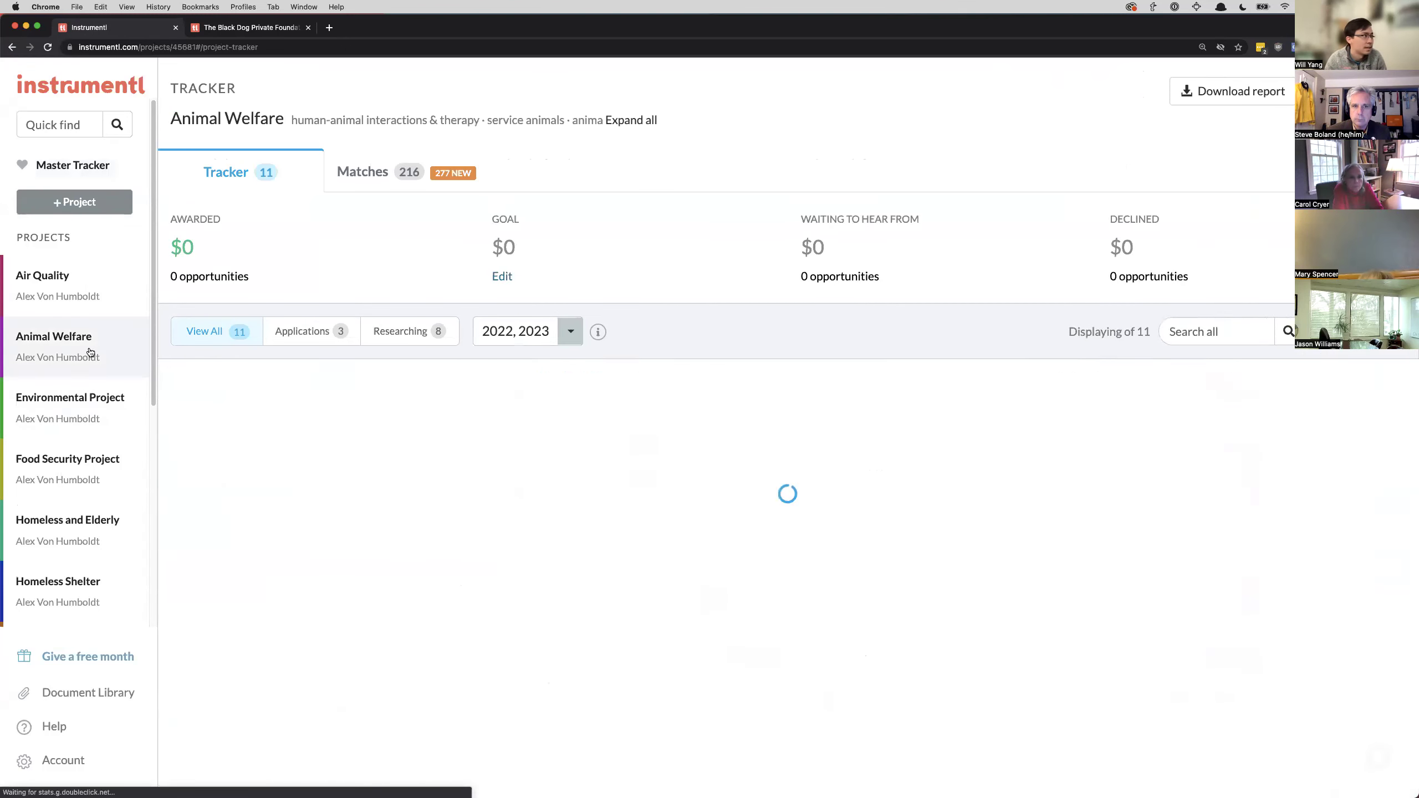
pyautogui.click(413, 174)
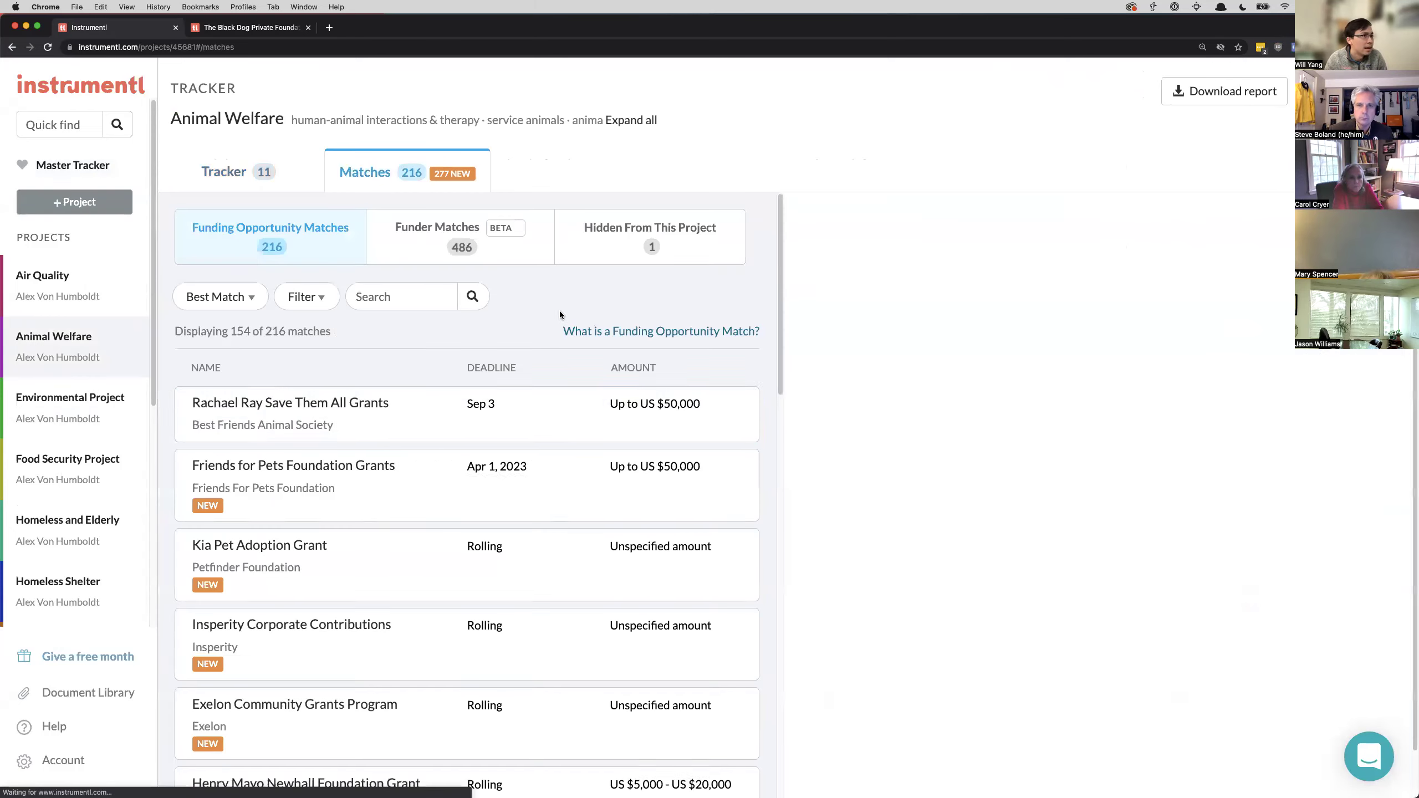
pyautogui.click(1266, 99)
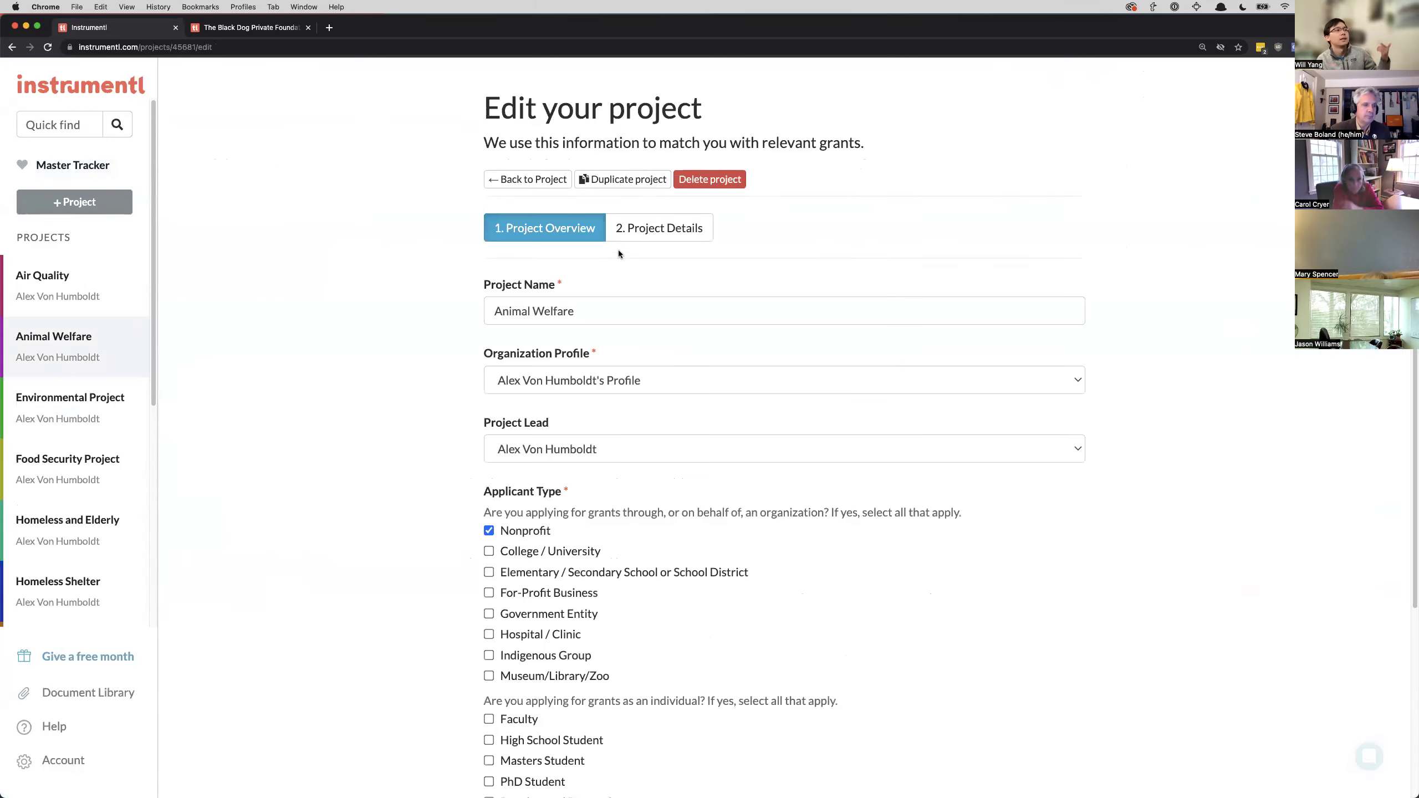
# - Enlarge the page view, review the project overview settings through the faith-based grants question, and save and exit
pyautogui.scroll(-1, 618, 272)
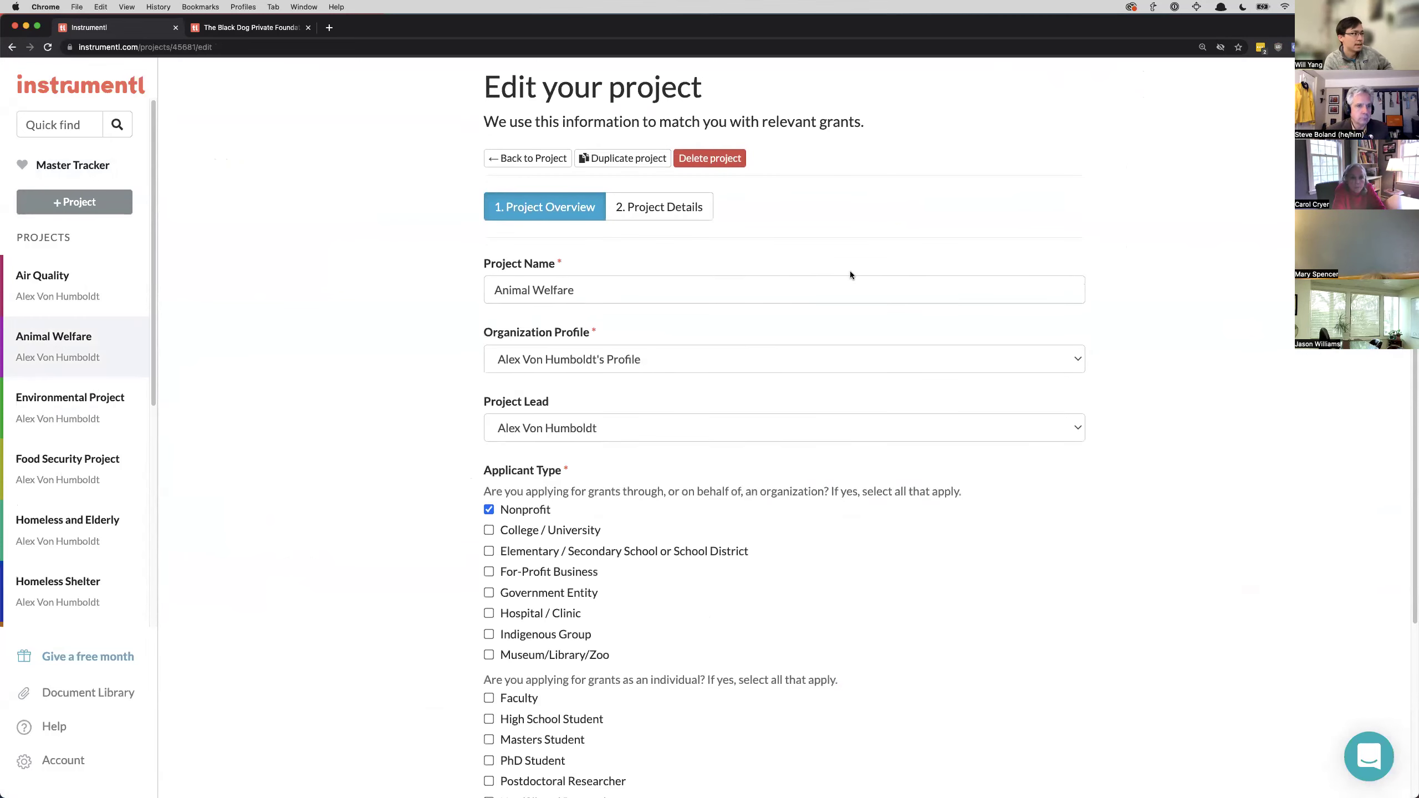
pyautogui.press('super+equal')
pyautogui.scroll(-1, 896, 238)
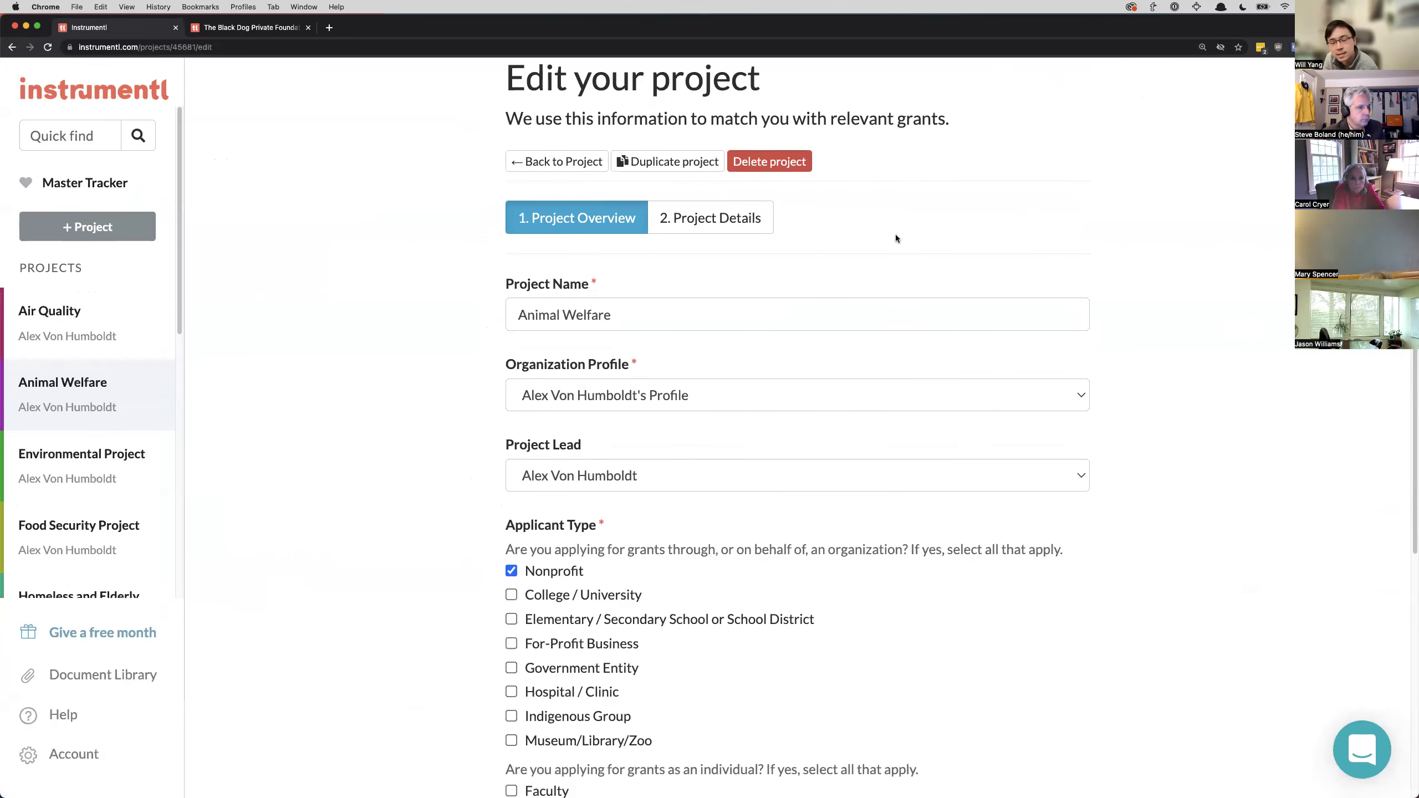
pyautogui.scroll(-4, 896, 238)
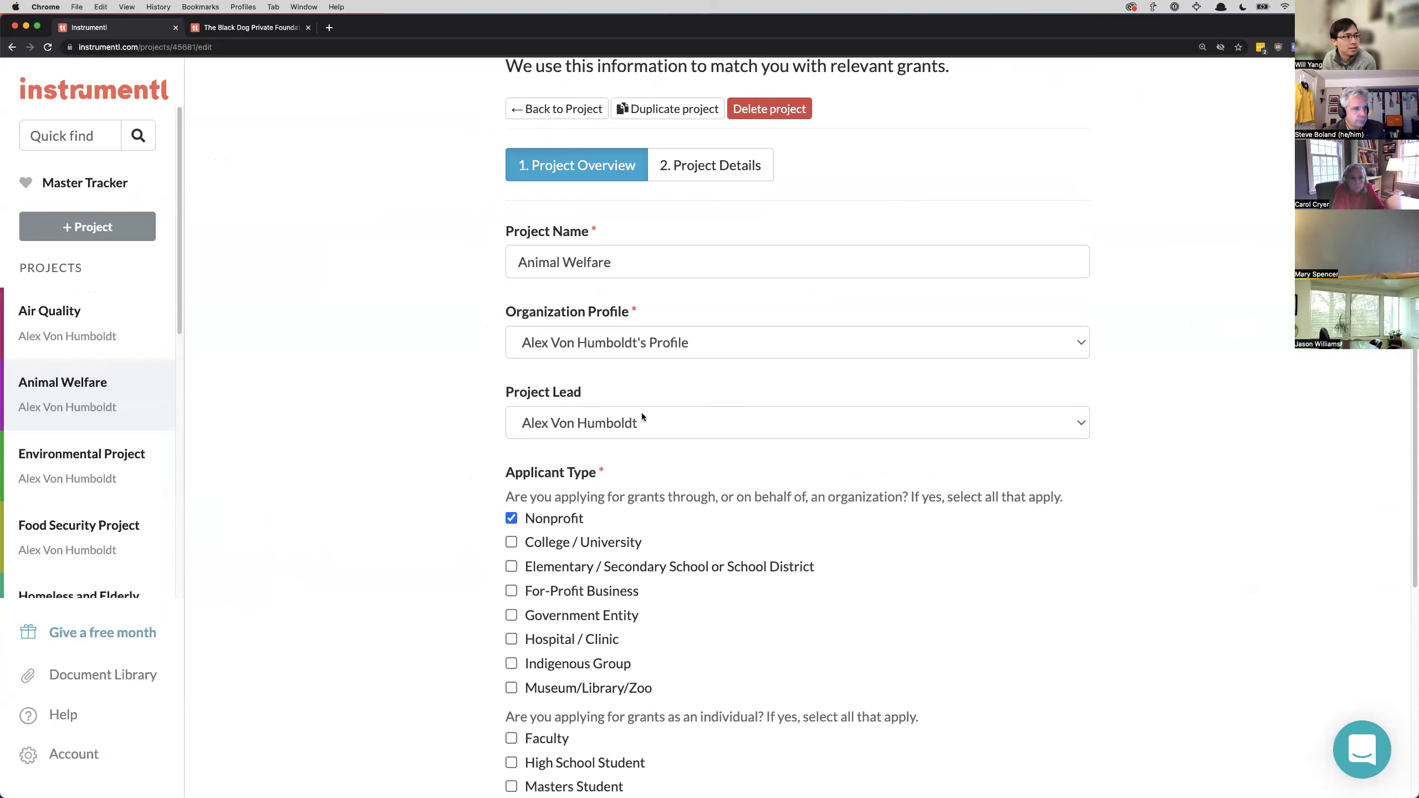
pyautogui.scroll(-10, 642, 413)
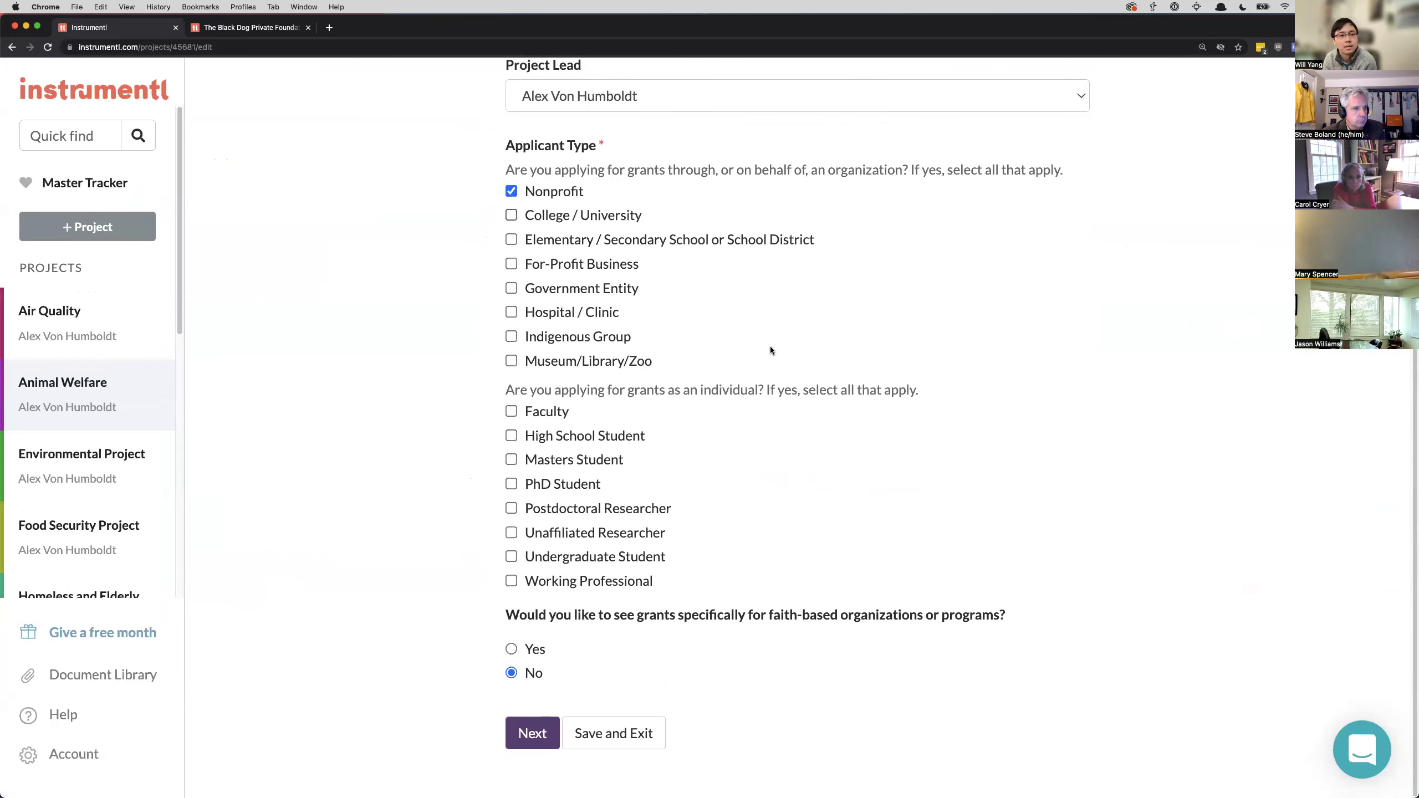
pyautogui.click(614, 732)
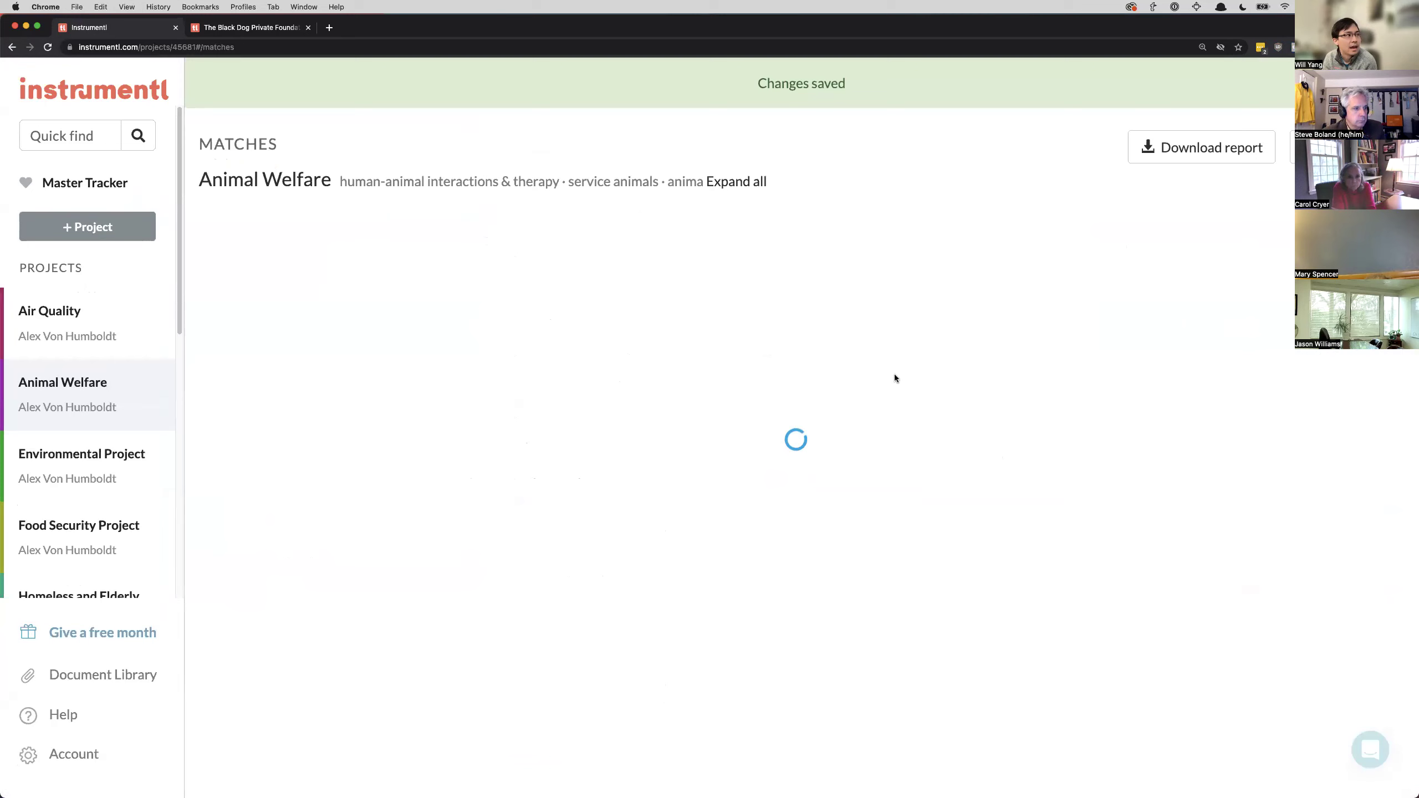
# - Reopen the project's settings at Project Details and review the service areas, fields of work, animals, grant size and fund uses
pyautogui.click(871, 188)
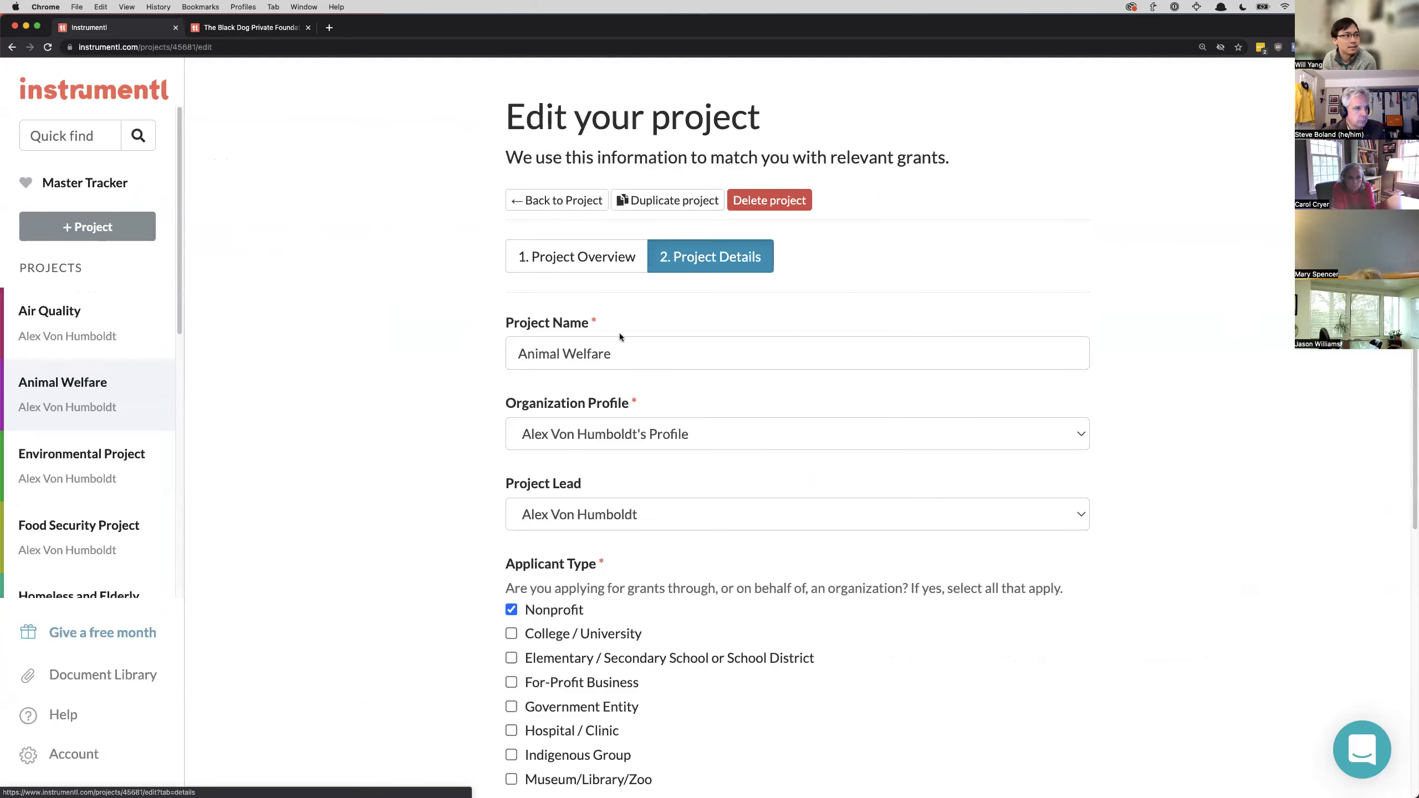
pyautogui.scroll(-4, 789, 297)
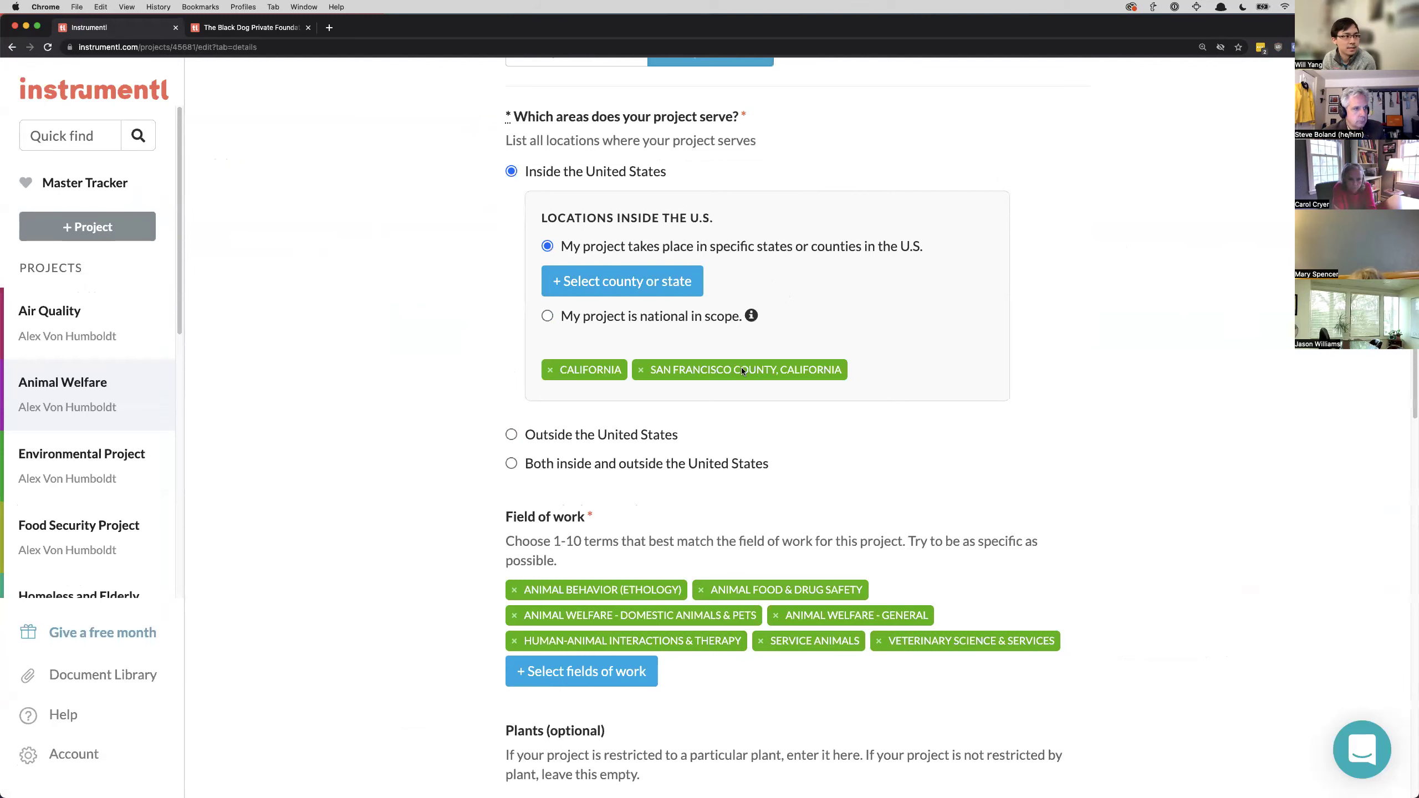
pyautogui.scroll(-1, 740, 368)
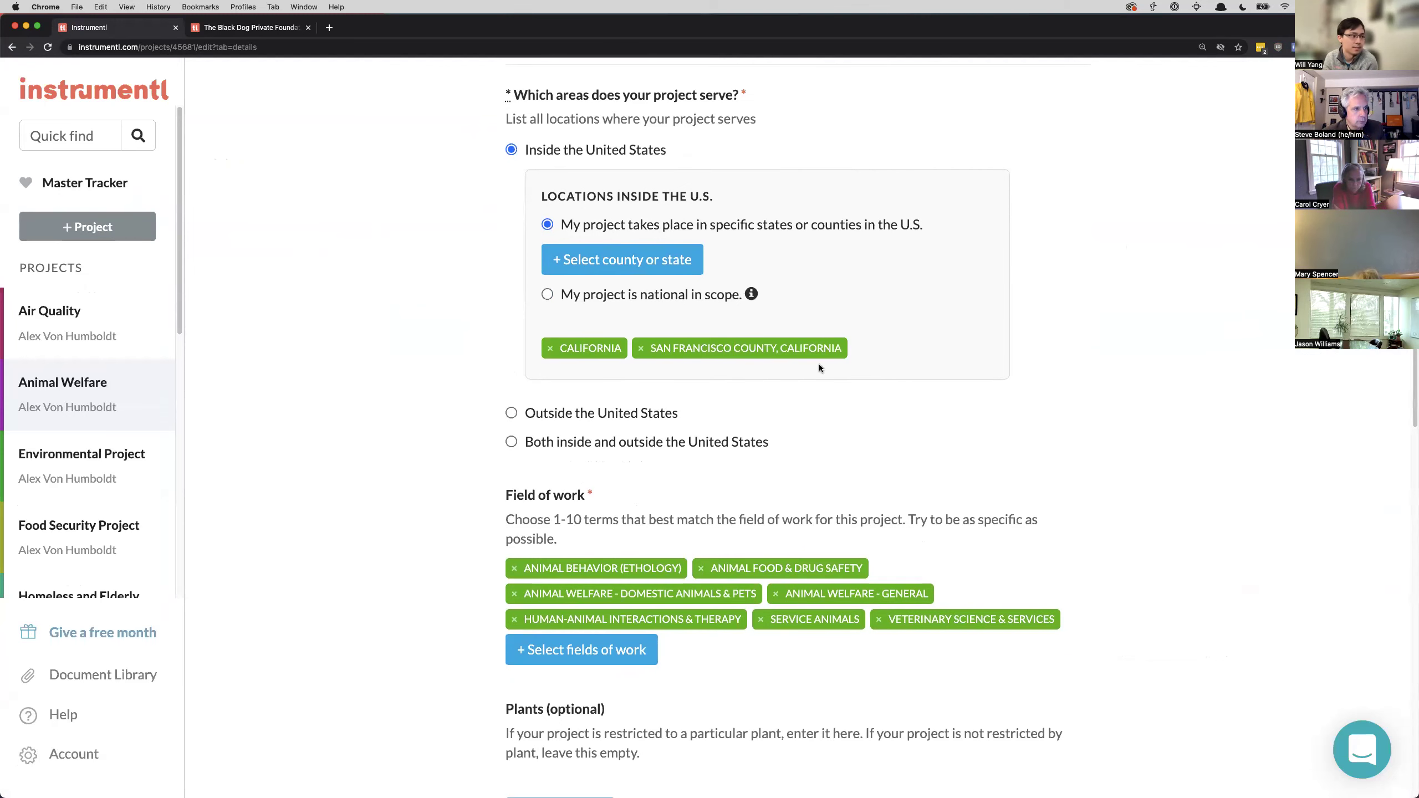
pyautogui.scroll(-5, 818, 363)
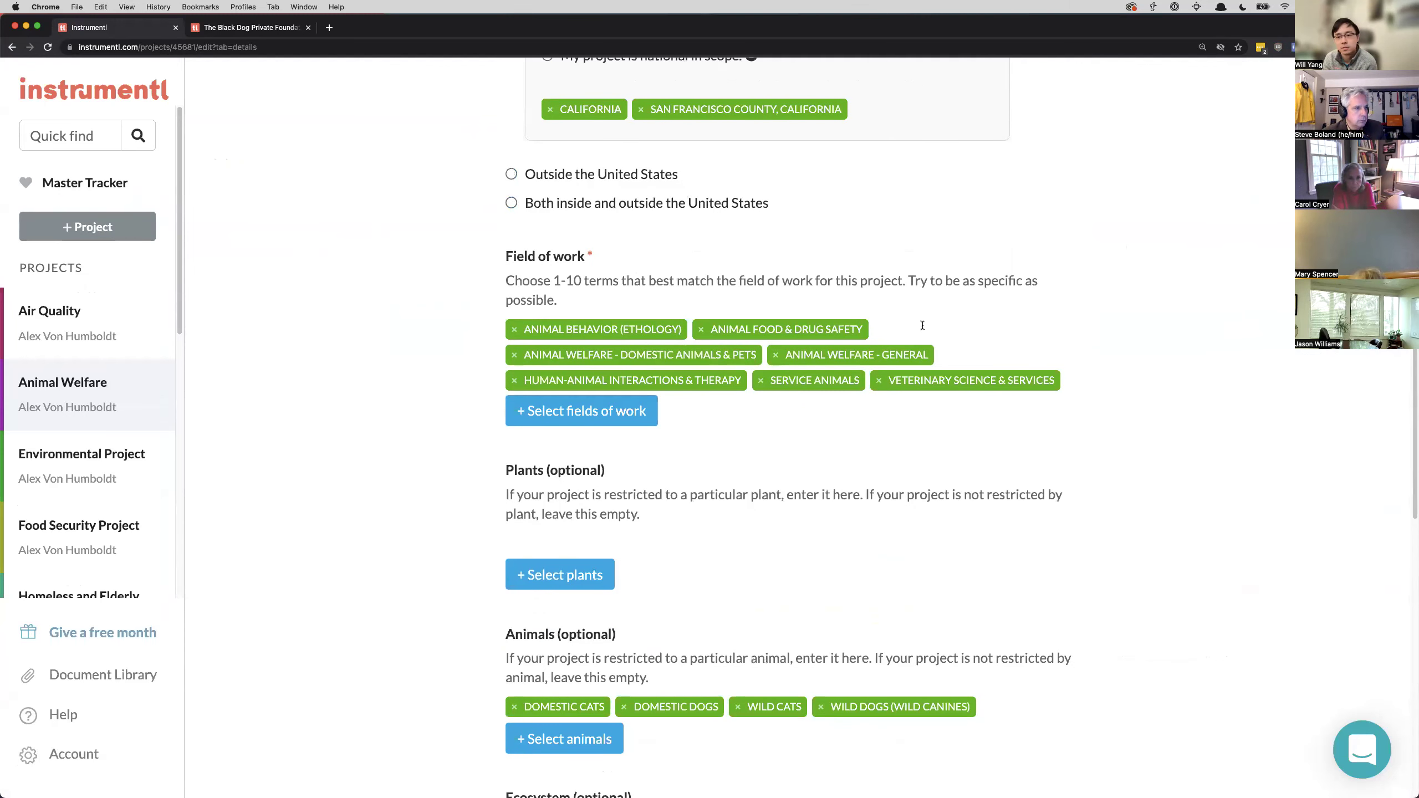
pyautogui.scroll(-10, 1002, 316)
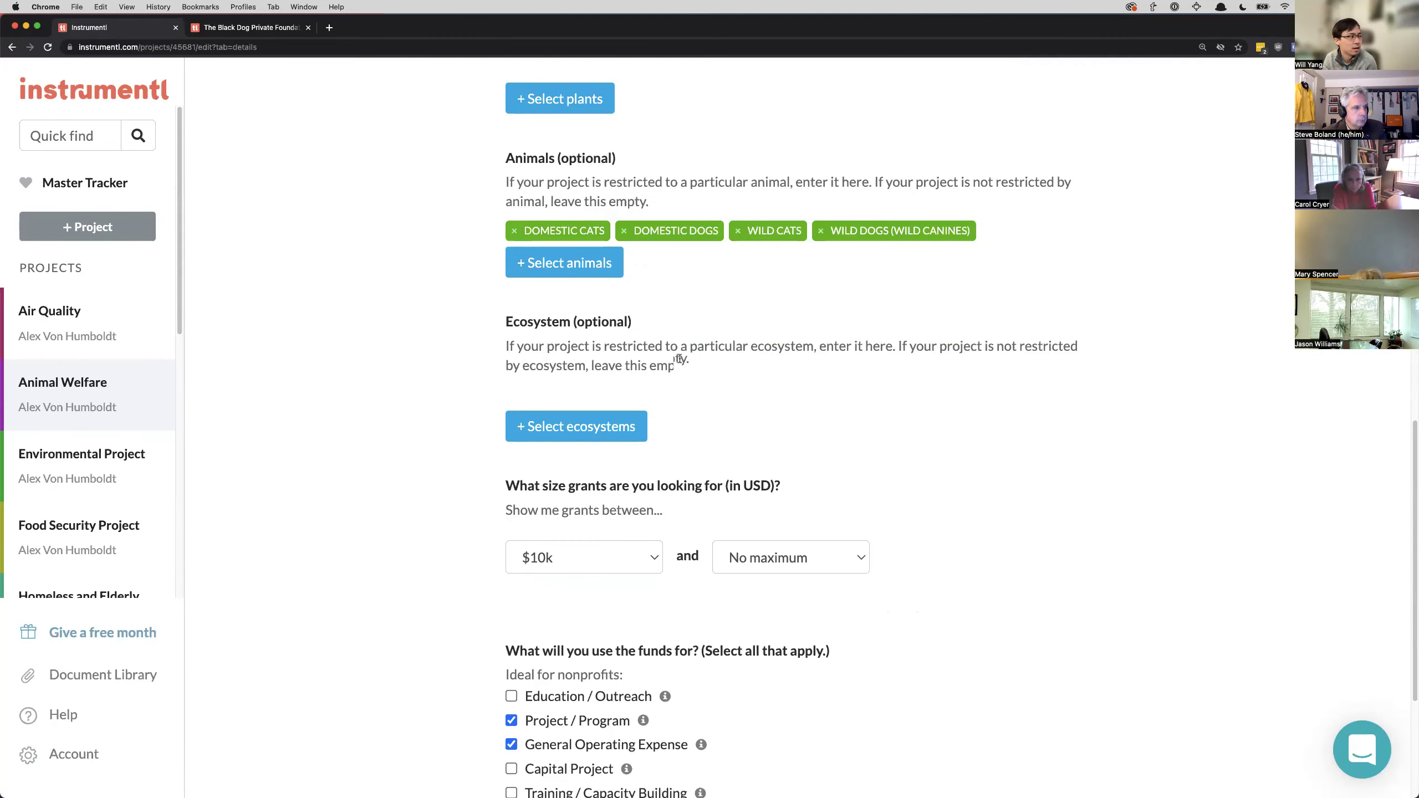
# - Return to the Animal Welfare project's funding opportunity matches and review the Rachael Ray Save Them All Grants entry
pyautogui.click(81, 406)
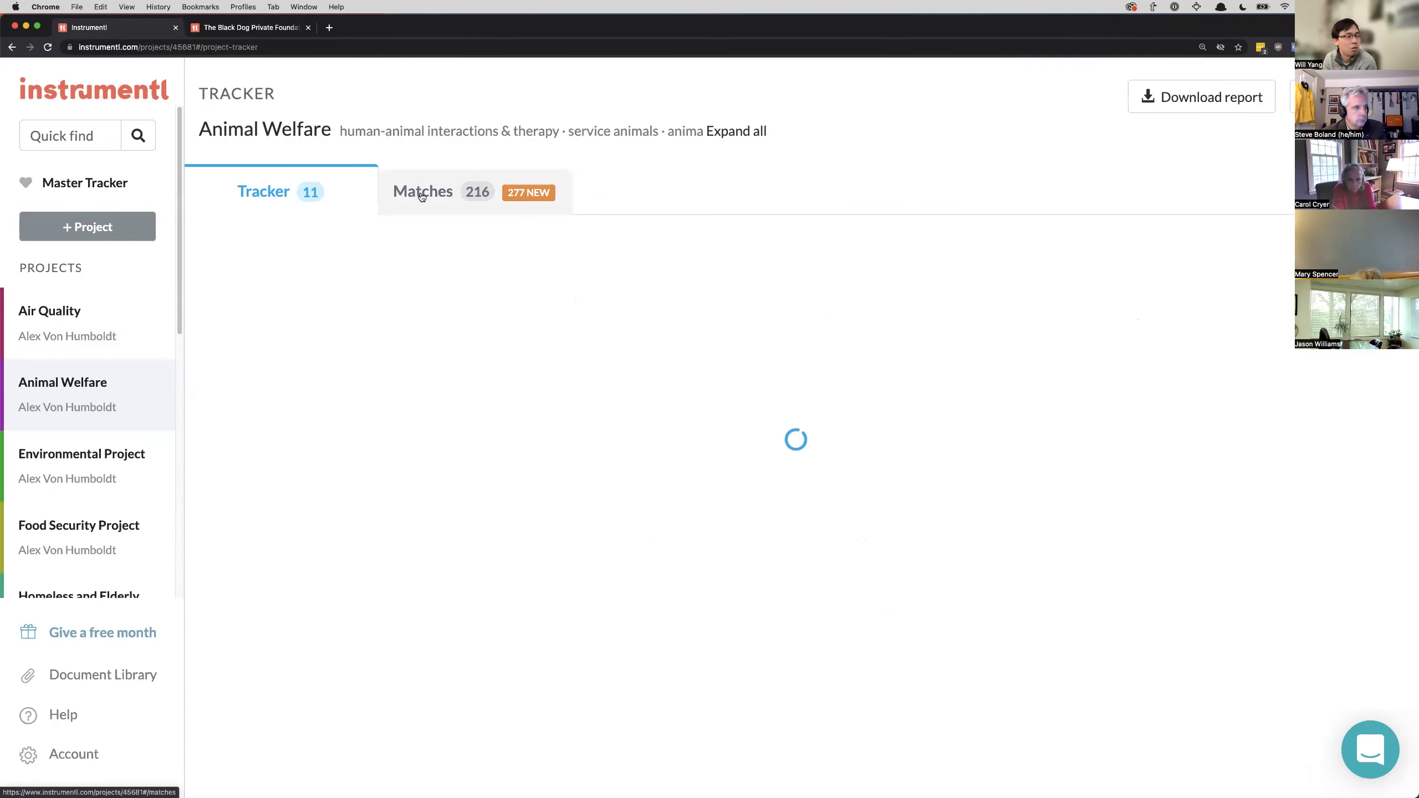
pyautogui.click(423, 191)
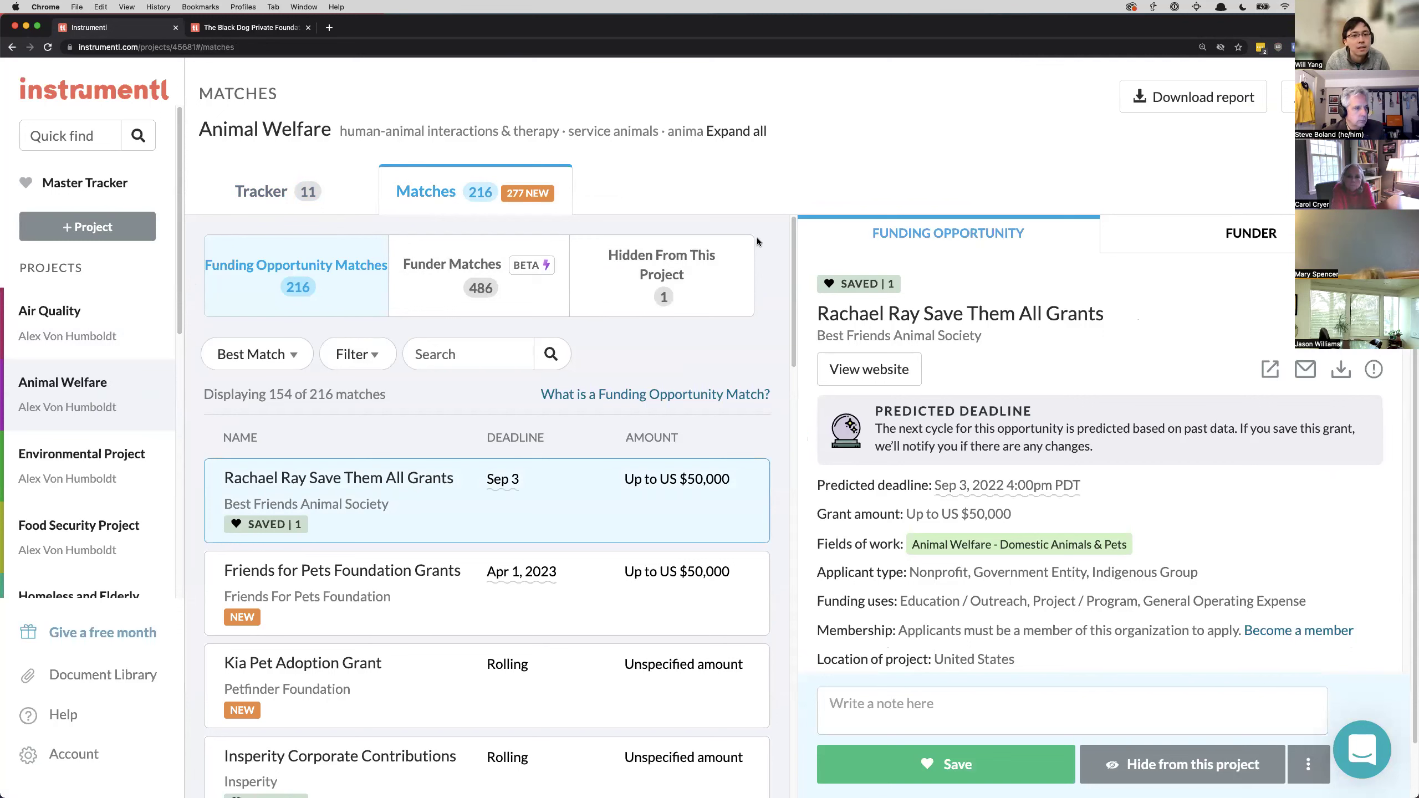
pyautogui.moveTo(860, 284)
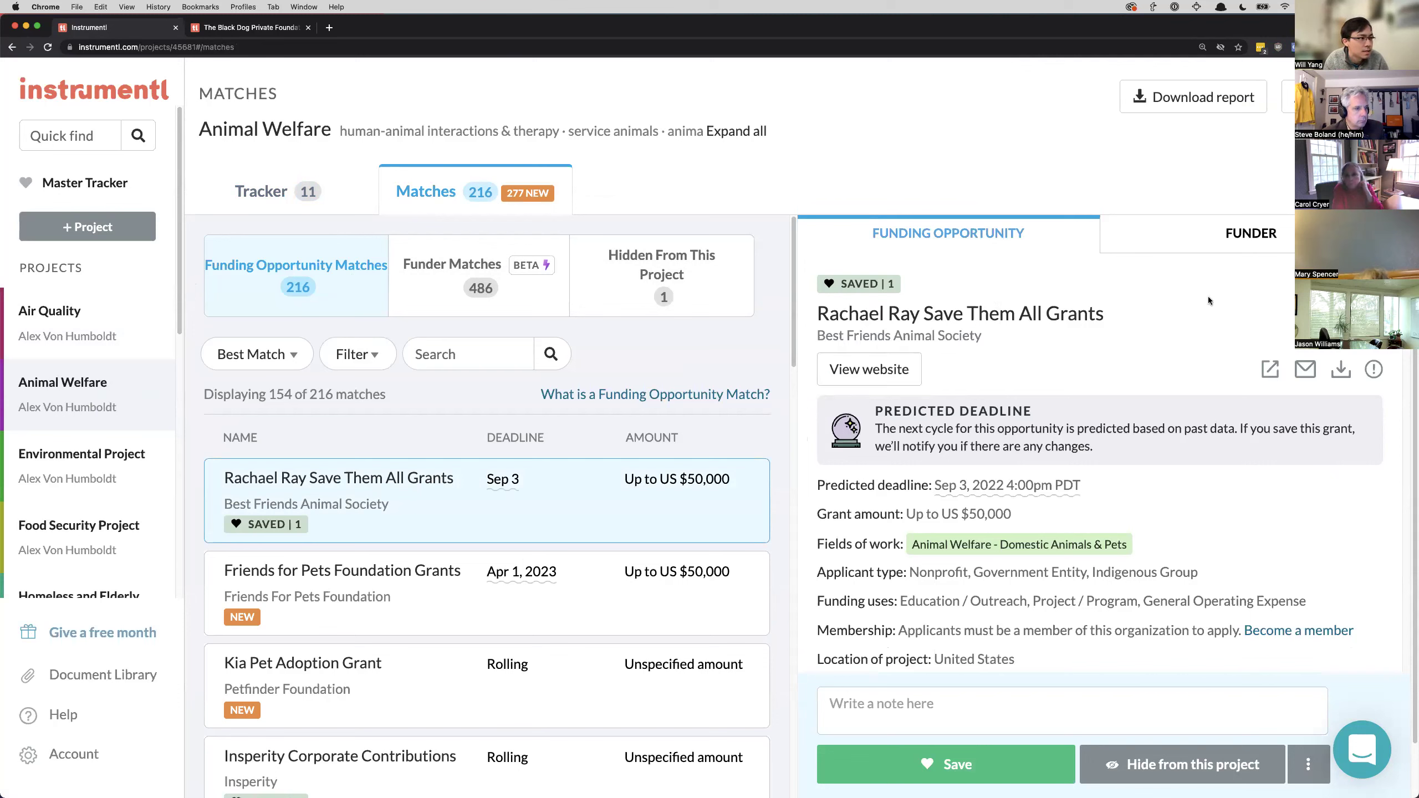
pyautogui.scroll(-2, 1191, 327)
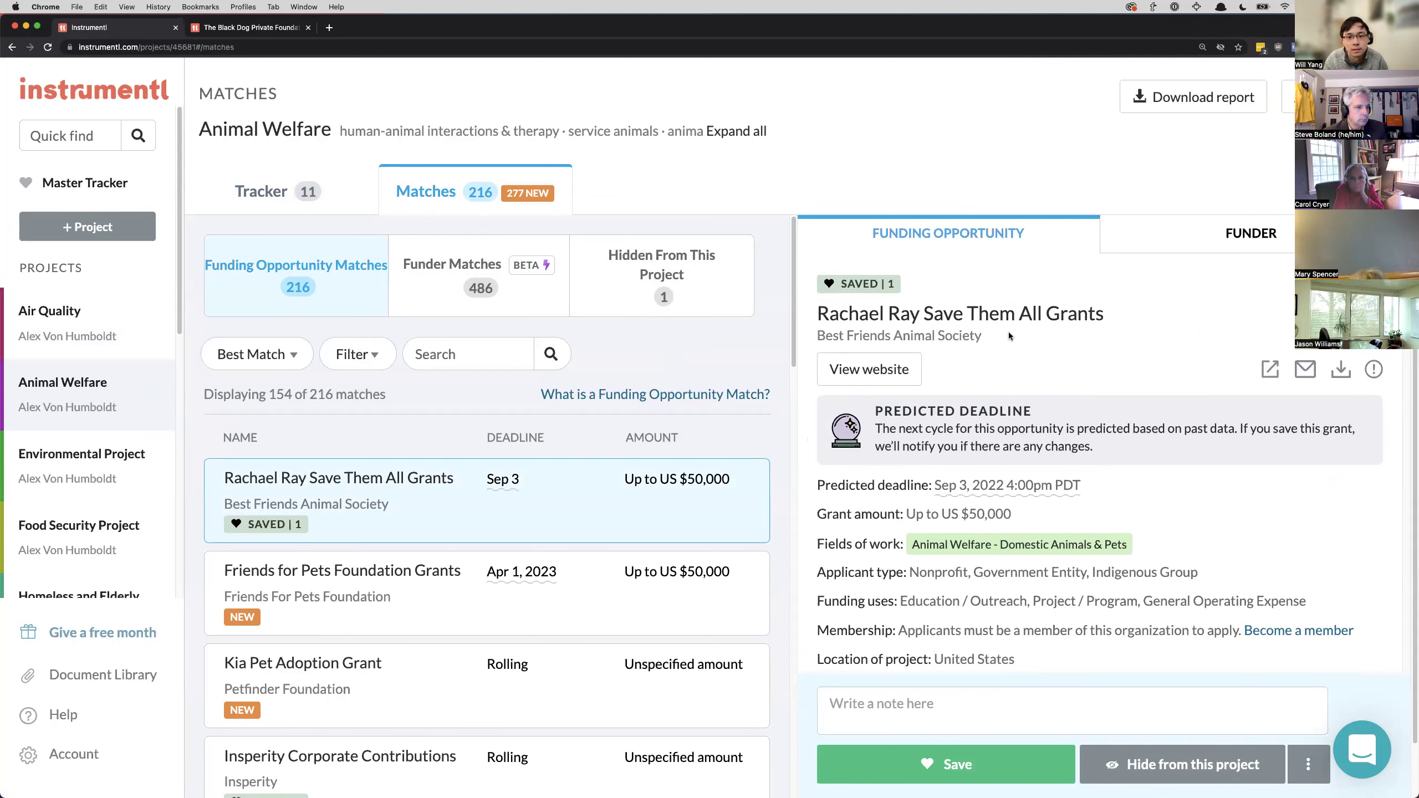
pyautogui.scroll(-1, 542, 394)
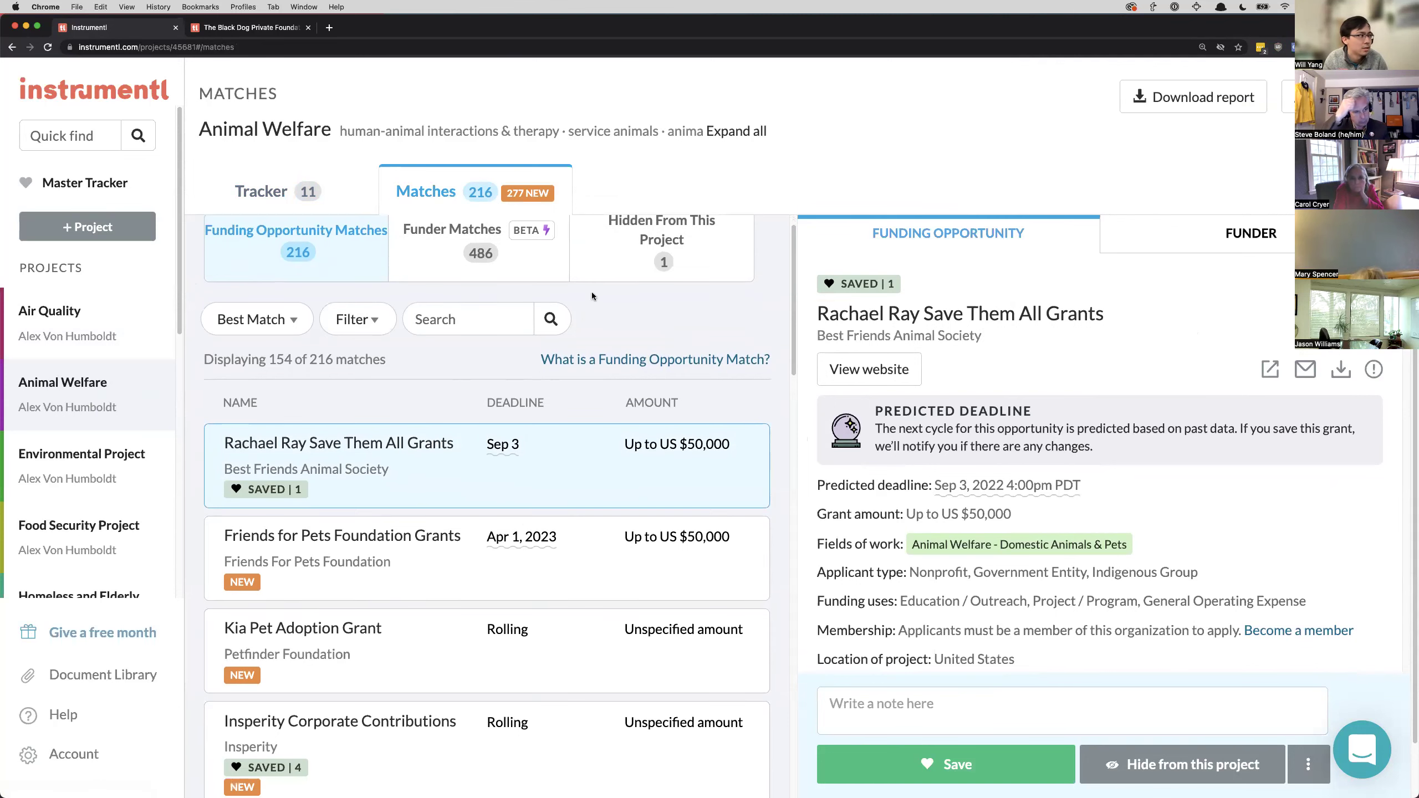
pyautogui.scroll(1, 542, 394)
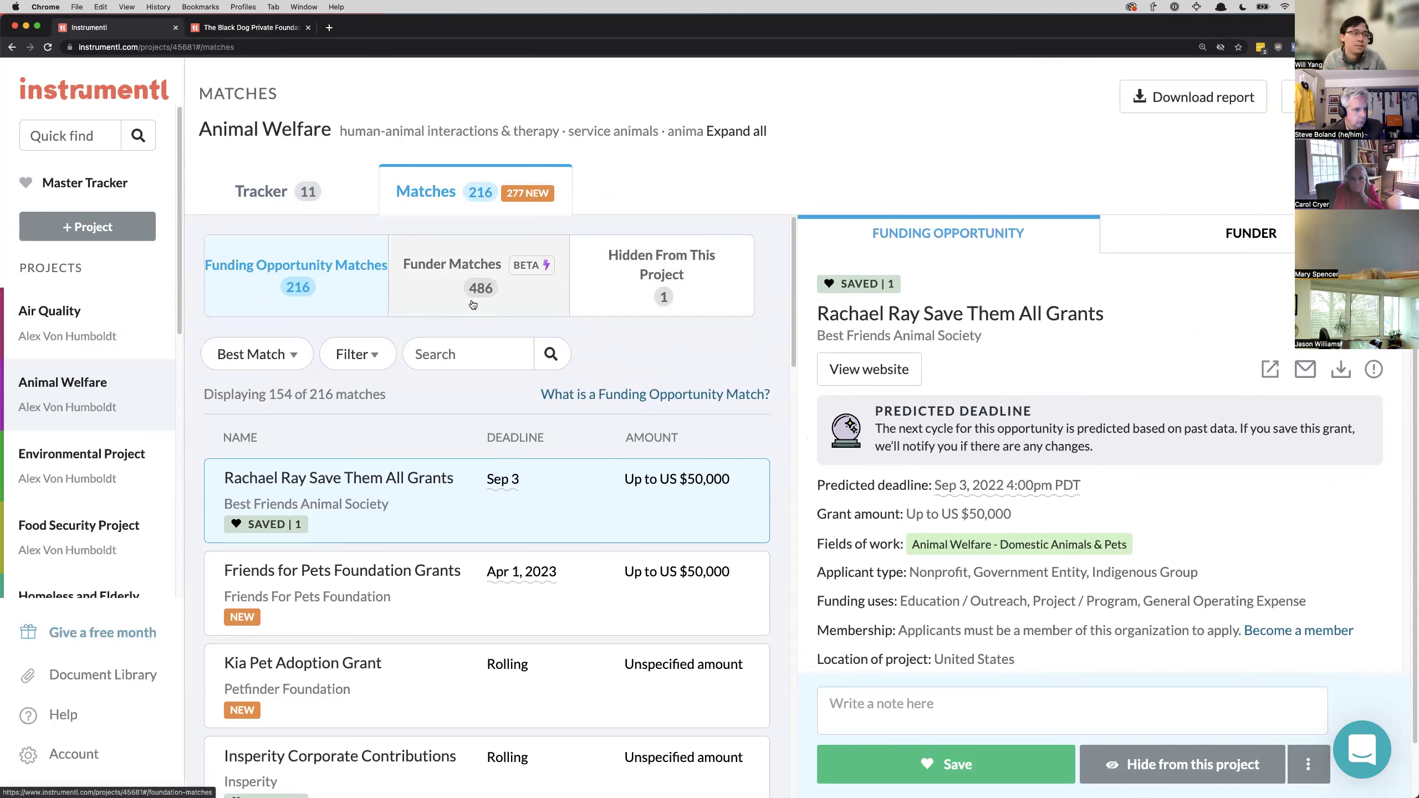
# - Open the Friends for Pets Foundation Grants match and review its details and the funder's 990 report through grant sizes
pyautogui.click(371, 610)
pyautogui.scroll(-5, 1061, 423)
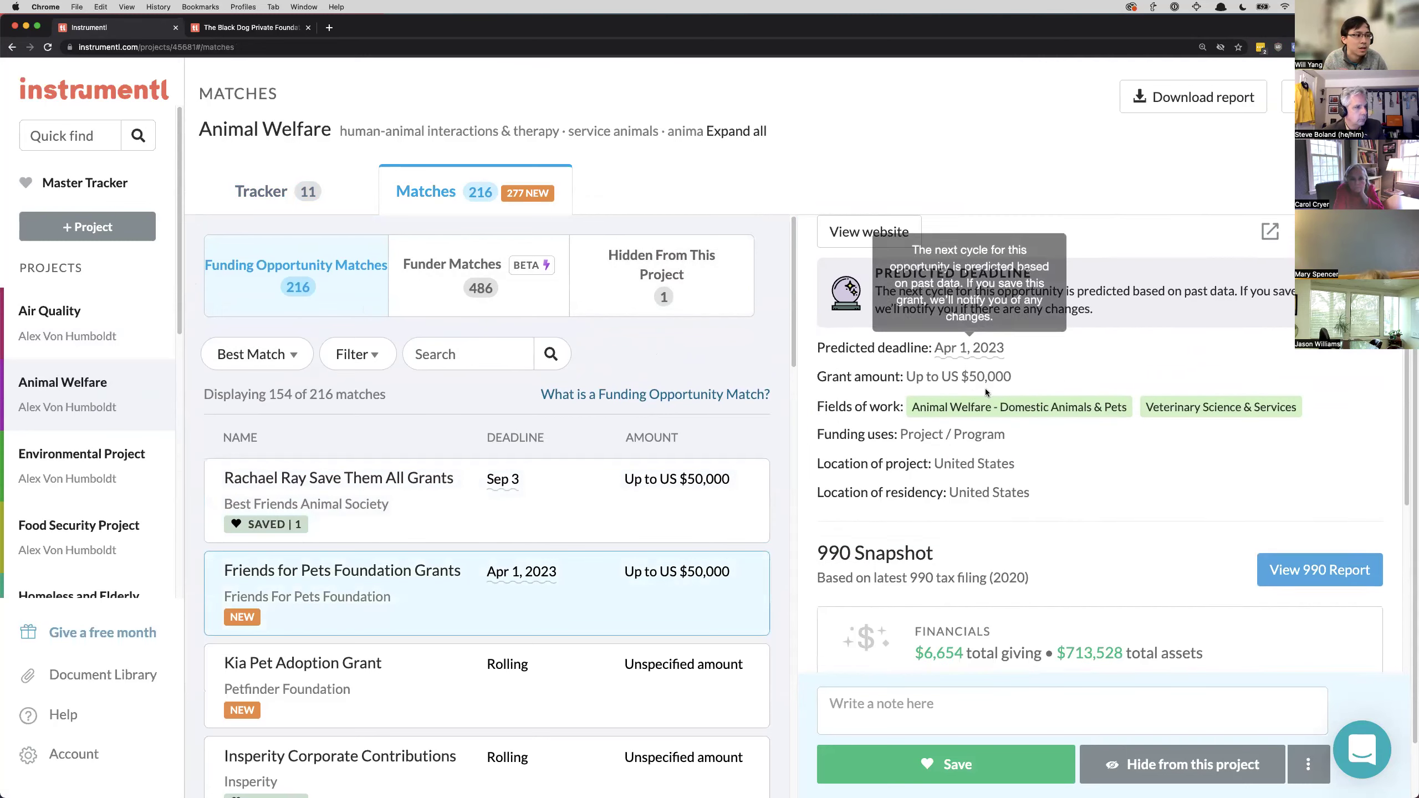
pyautogui.scroll(-1, 994, 413)
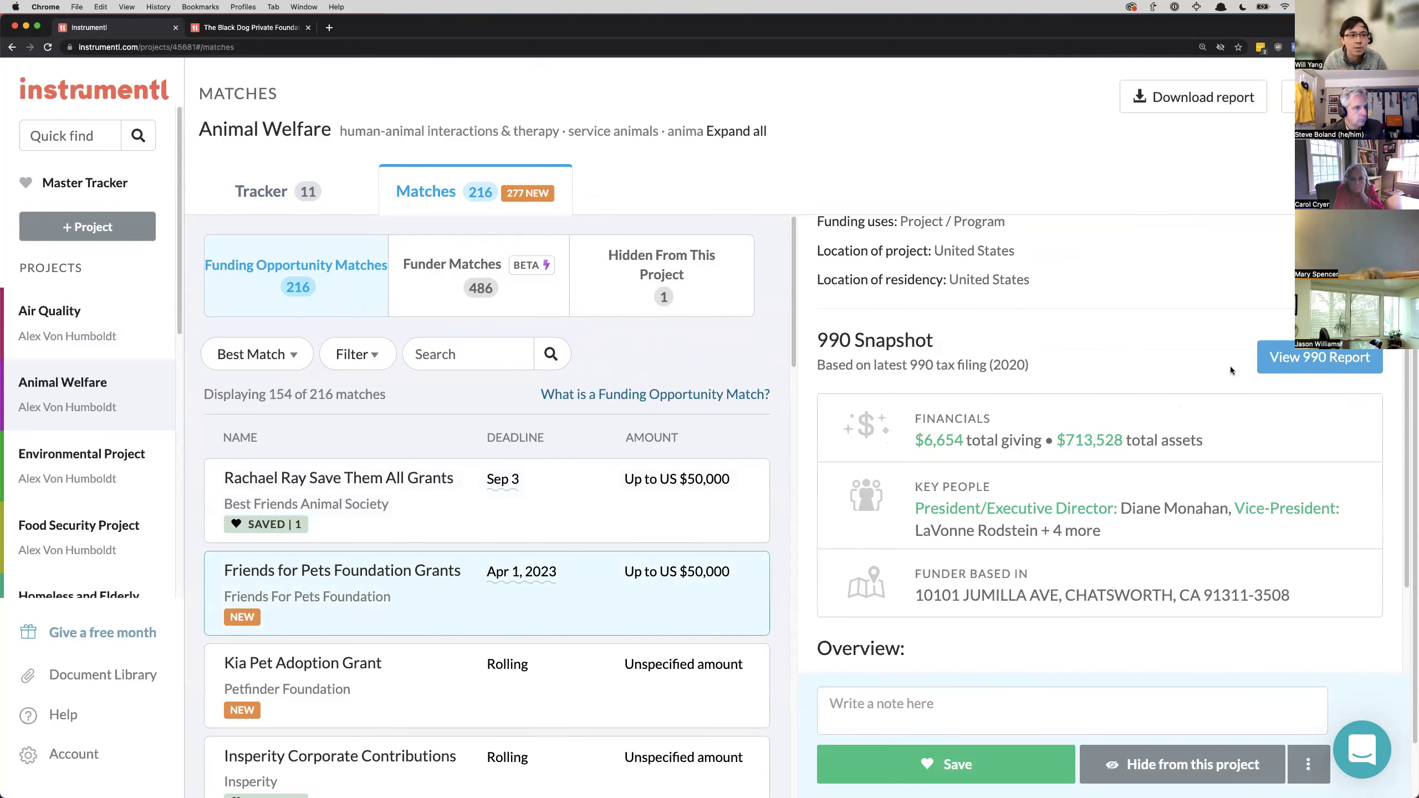
pyautogui.click(1279, 361)
pyautogui.scroll(-10, 1131, 370)
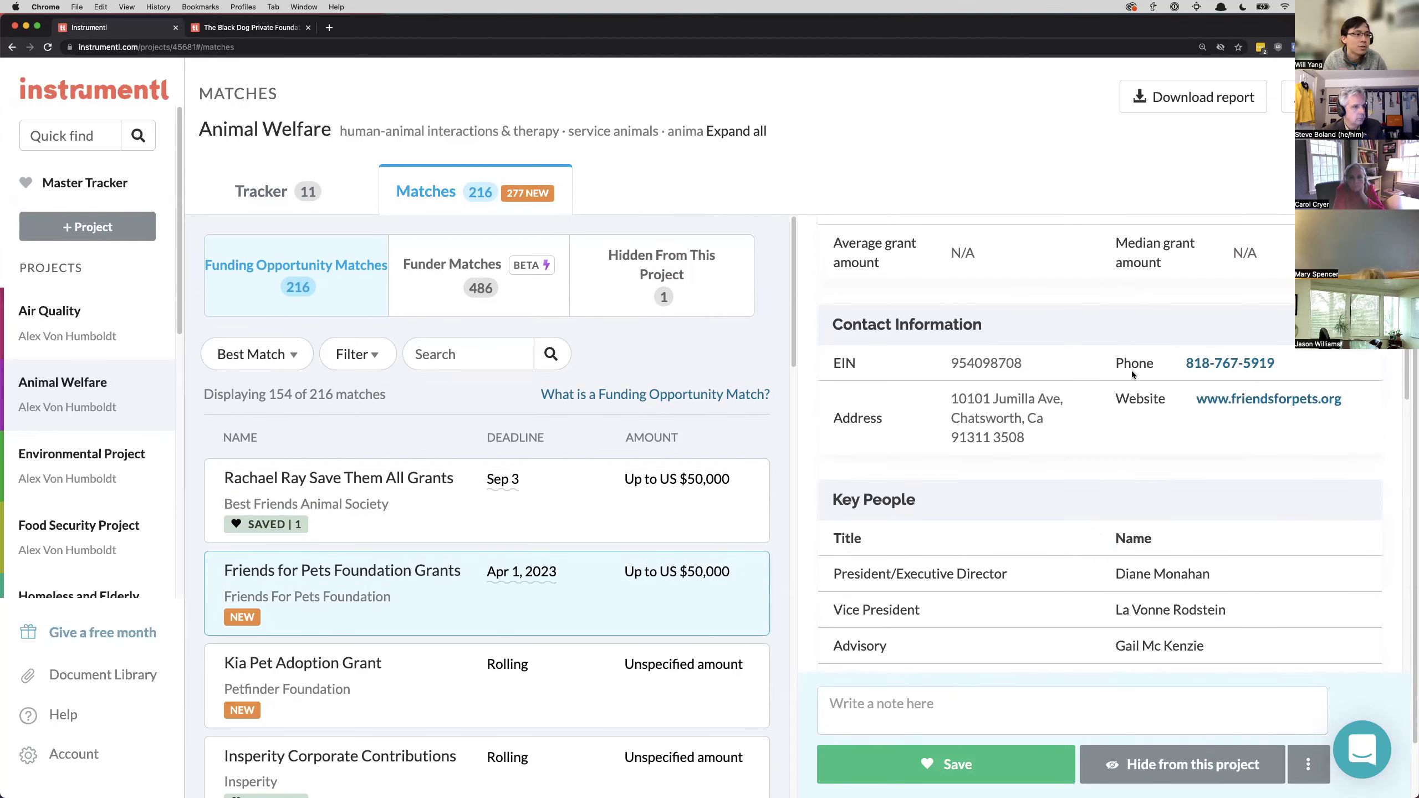
pyautogui.scroll(-8, 982, 355)
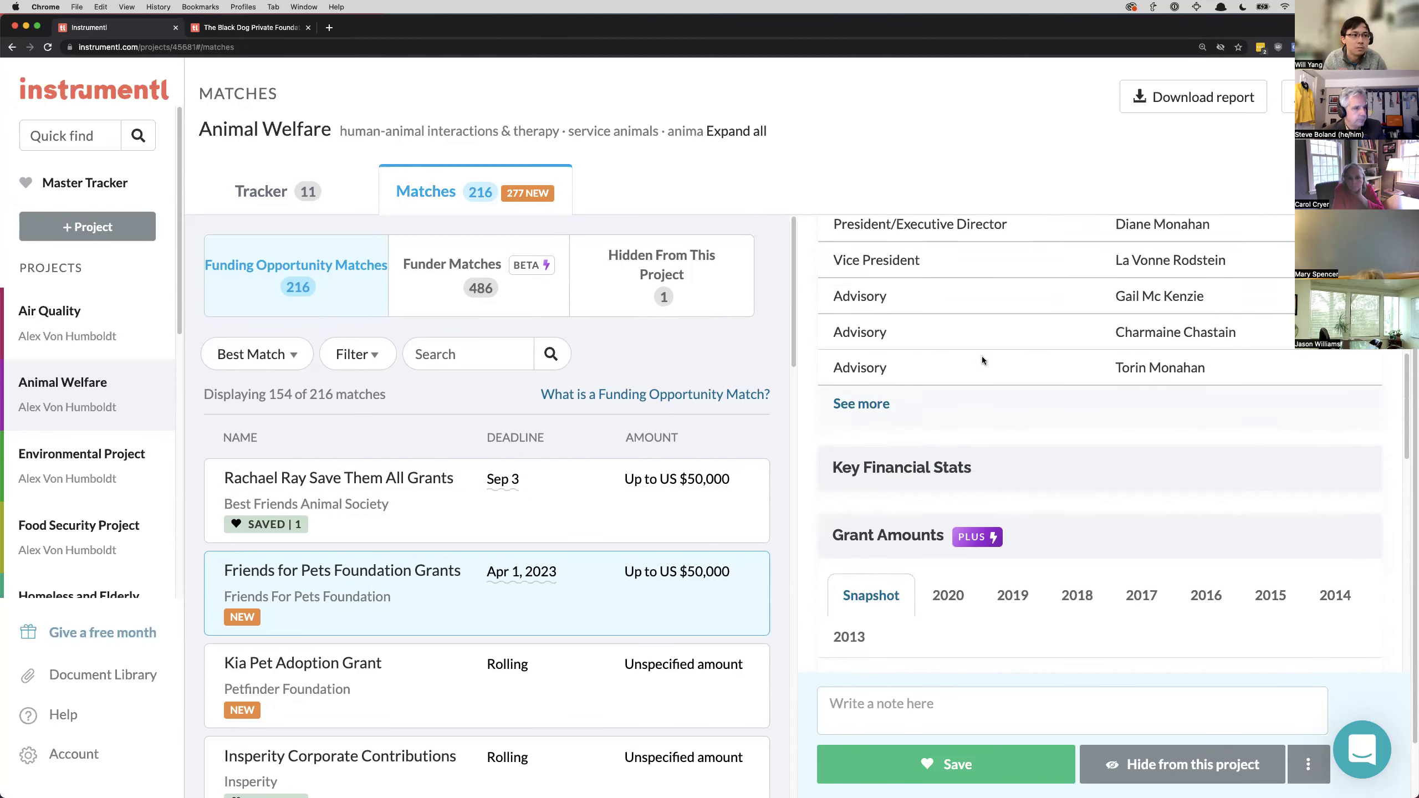
pyautogui.scroll(-3, 459, 387)
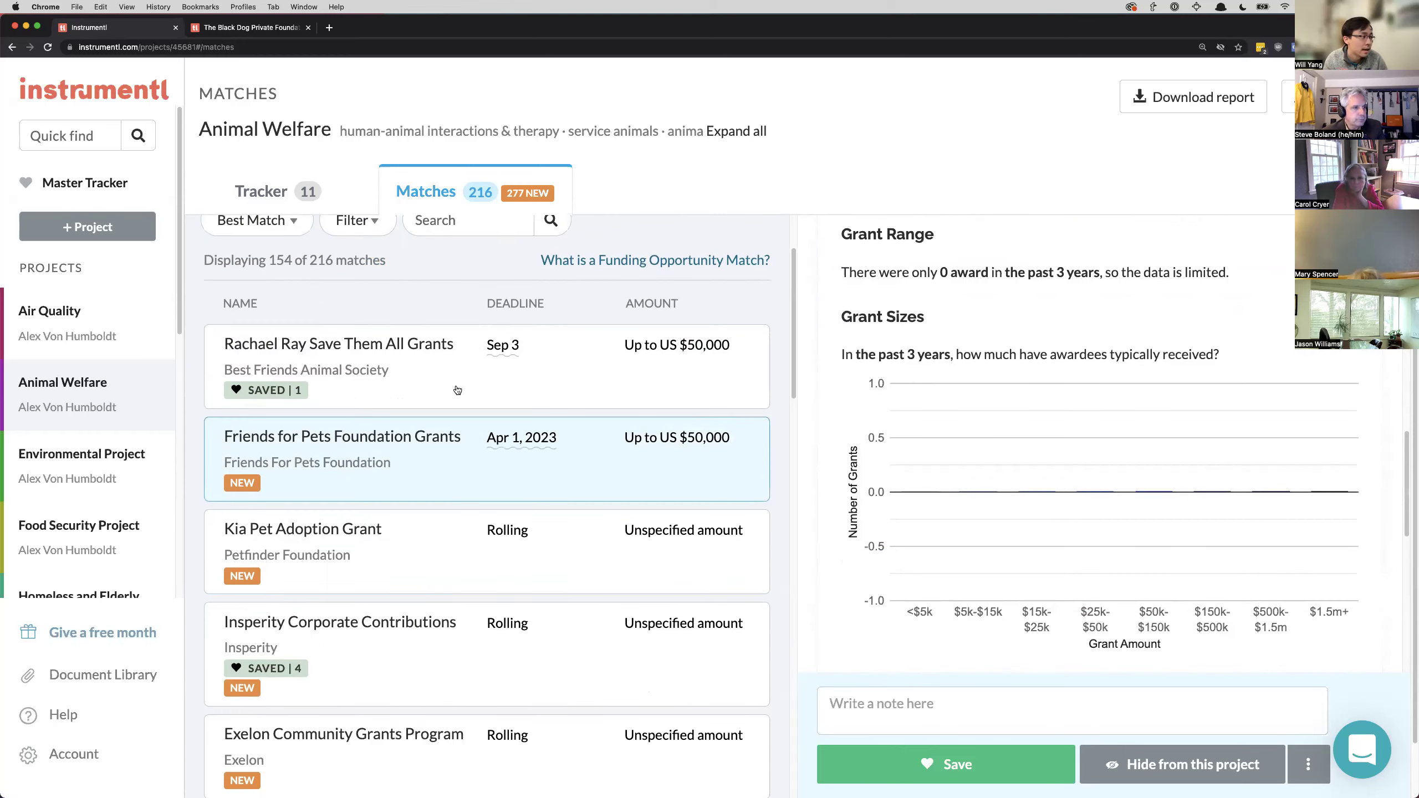
# - Switch to The Black Dog Private Foundation Inc report and review its overview, contact information, key people and giving by year
pyautogui.click(264, 30)
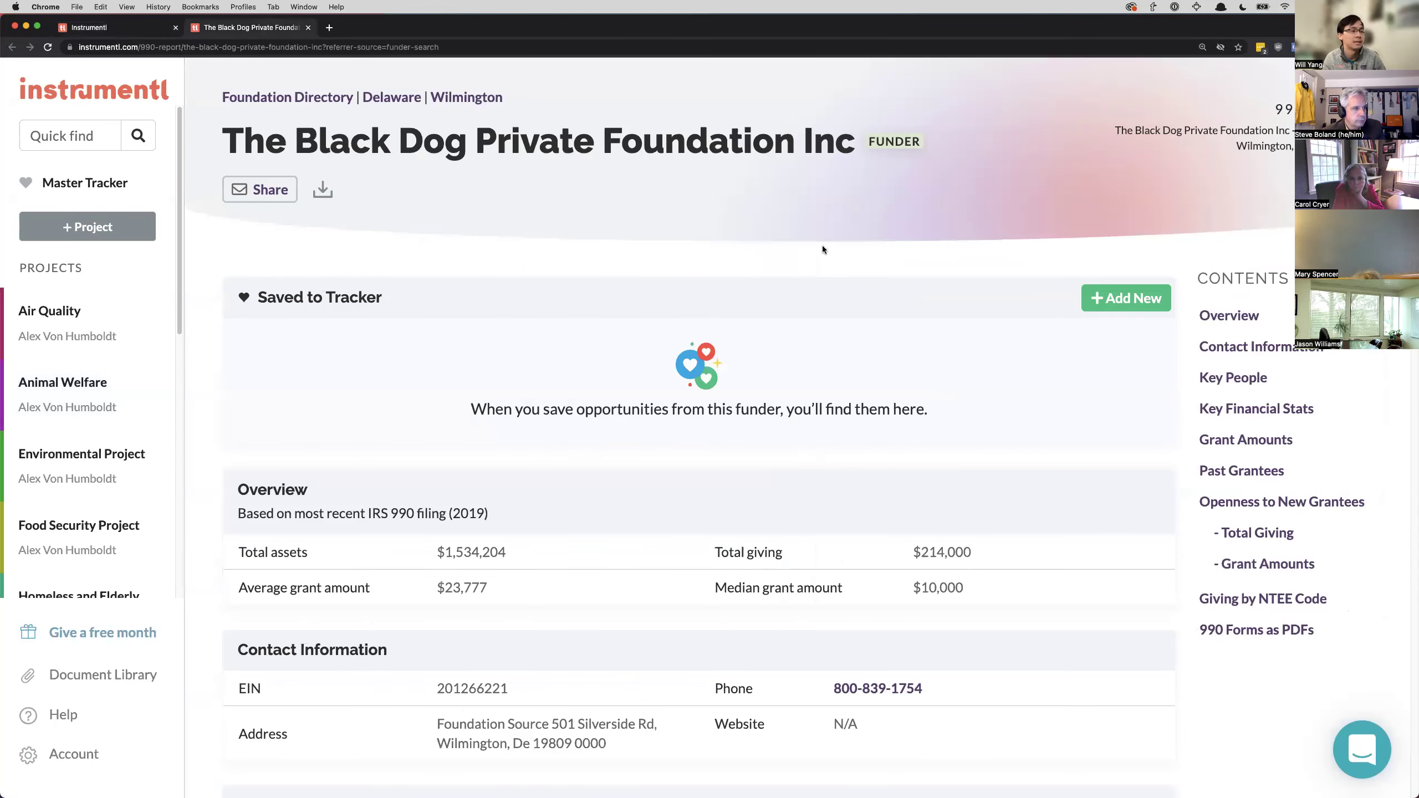
pyautogui.moveTo(222, 141); pyautogui.dragTo(729, 148)
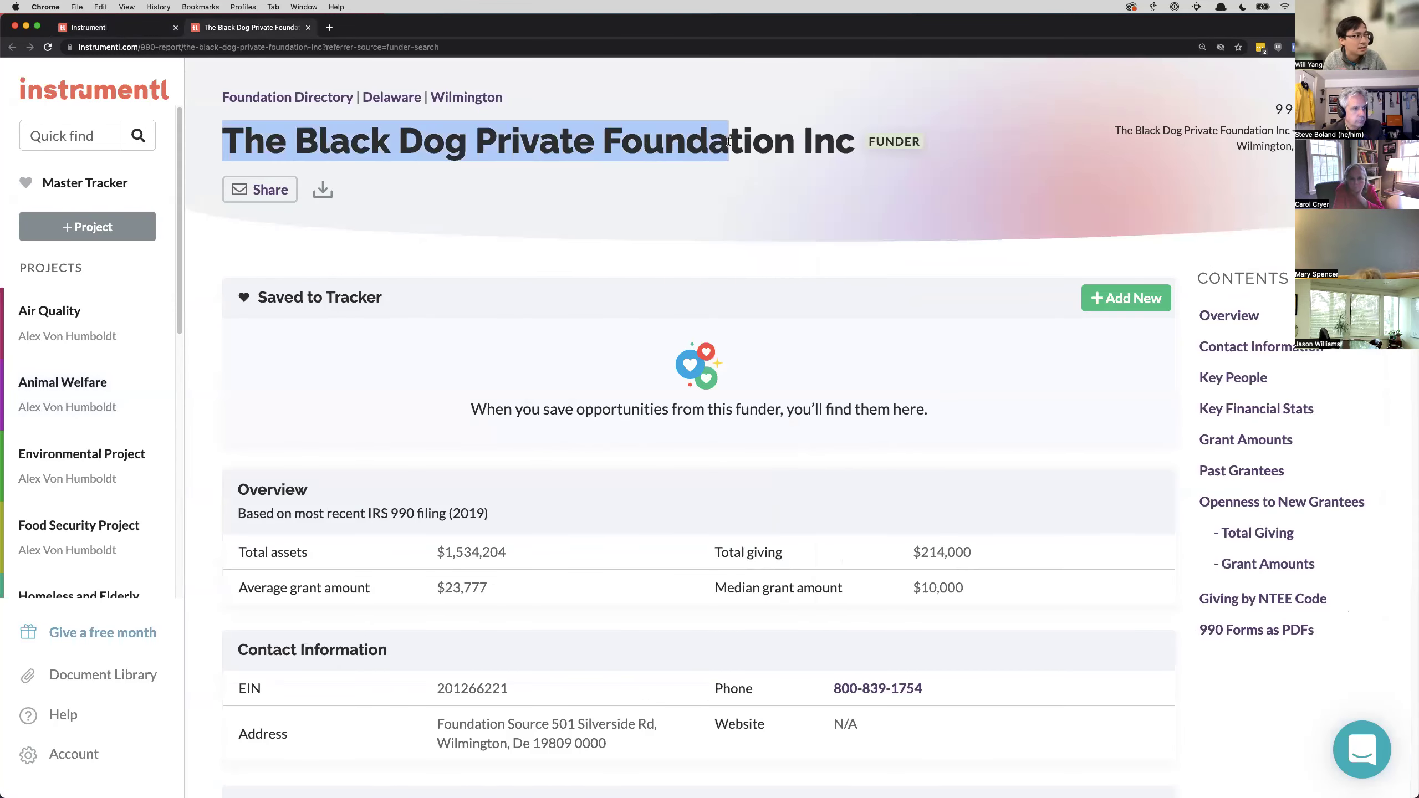
pyautogui.click(730, 174)
pyautogui.scroll(-1, 730, 174)
pyautogui.scroll(-10, 729, 174)
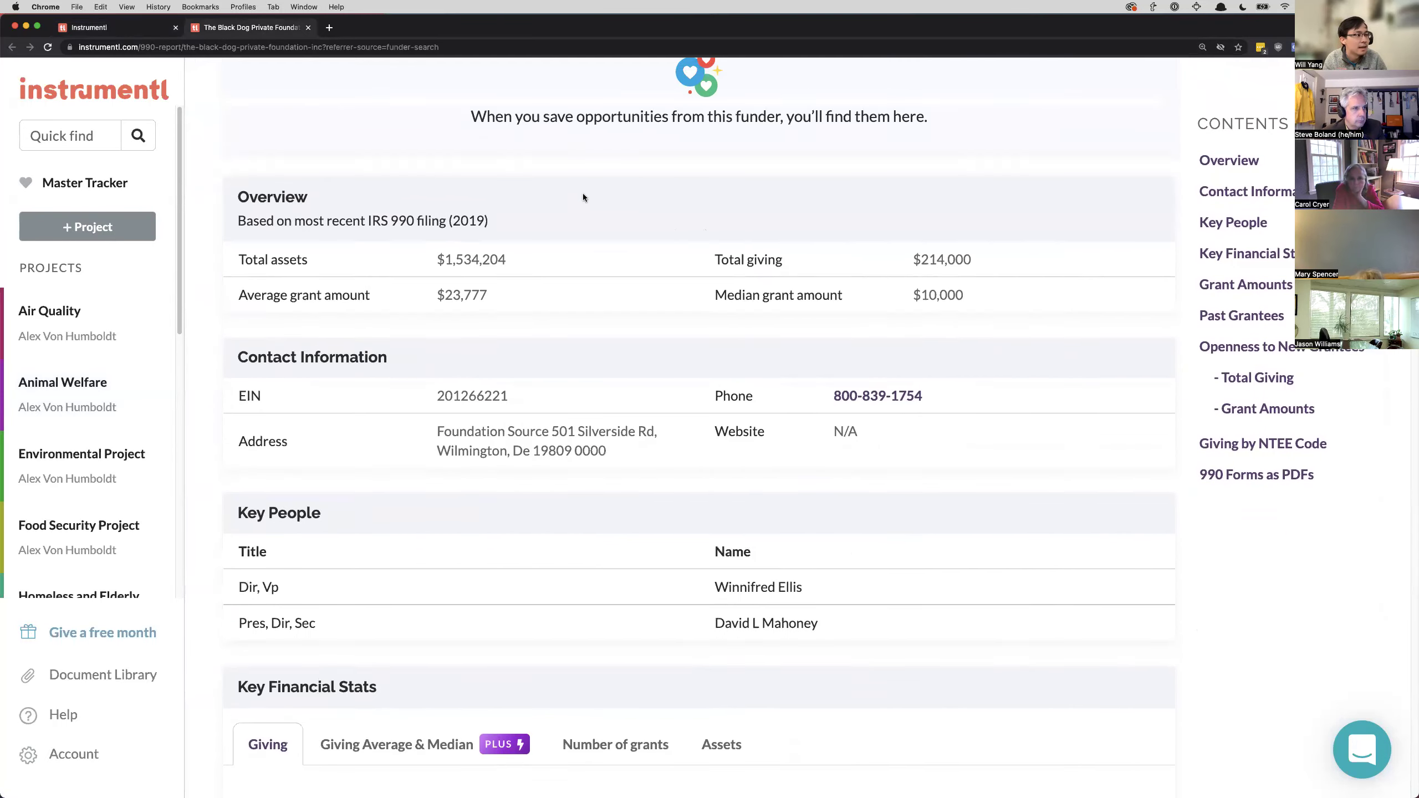
pyautogui.scroll(-2, 658, 223)
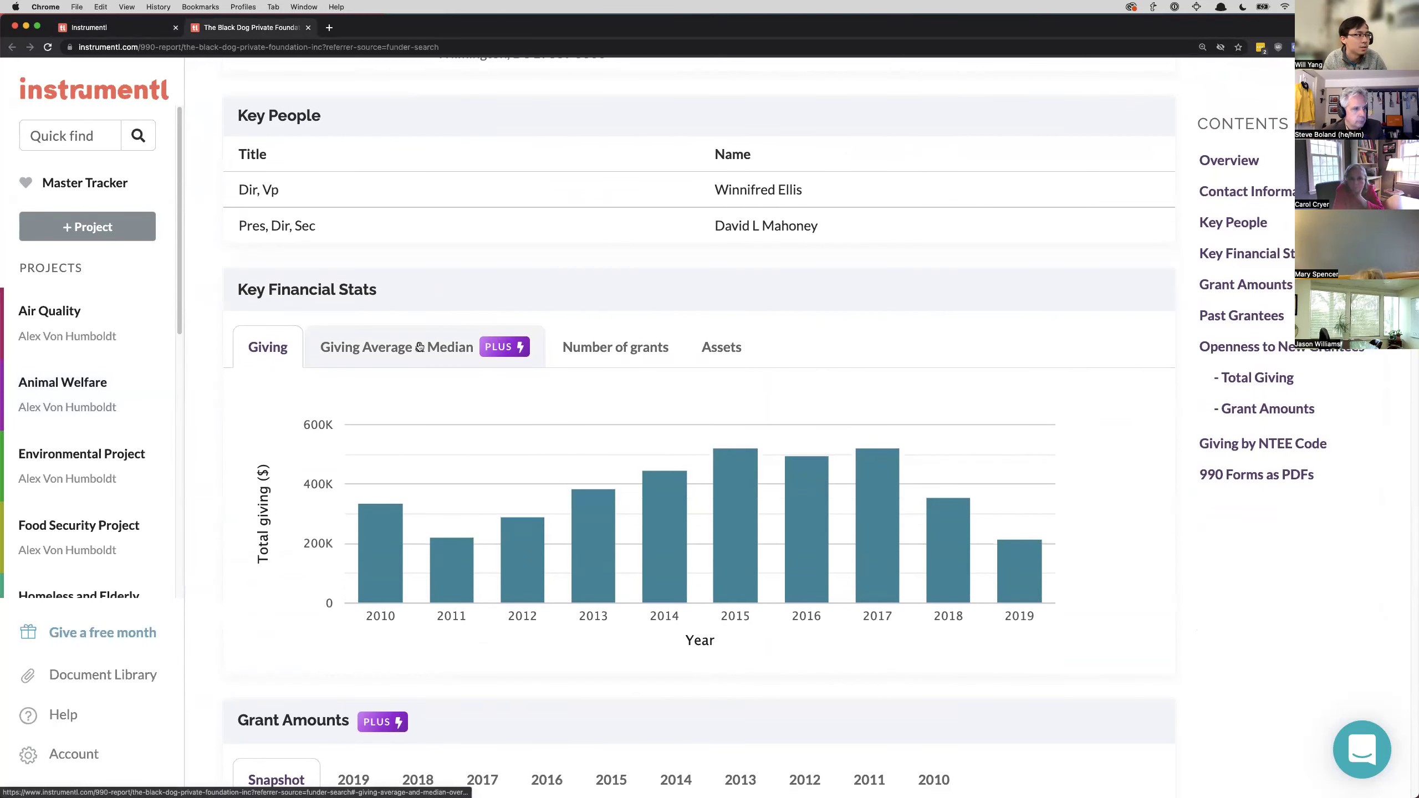
# - Show the foundation's Giving Average & Median chart and examine its grant range and grant sizes
pyautogui.click(433, 337)
pyautogui.scroll(-1, 718, 418)
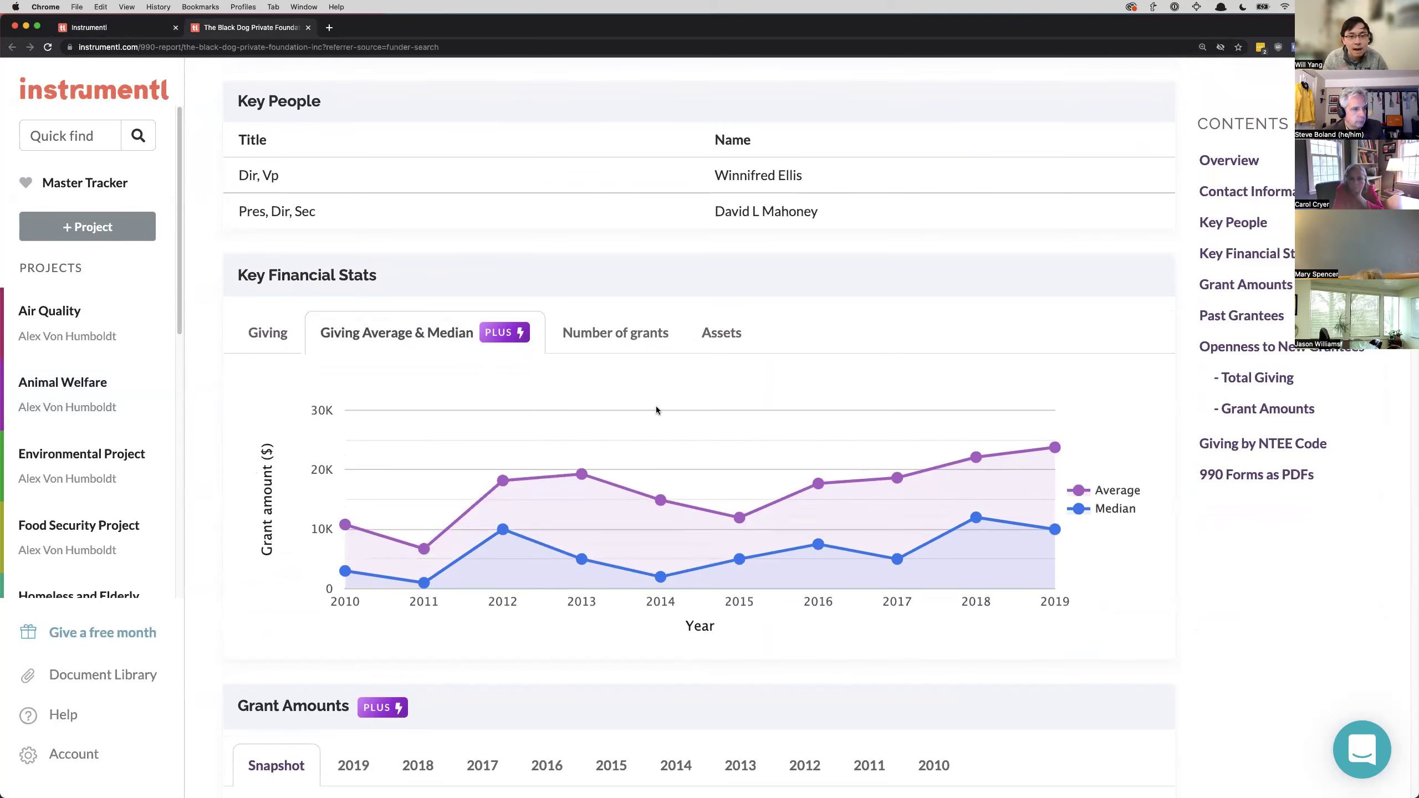
pyautogui.scroll(-1, 856, 409)
pyautogui.scroll(-8, 858, 411)
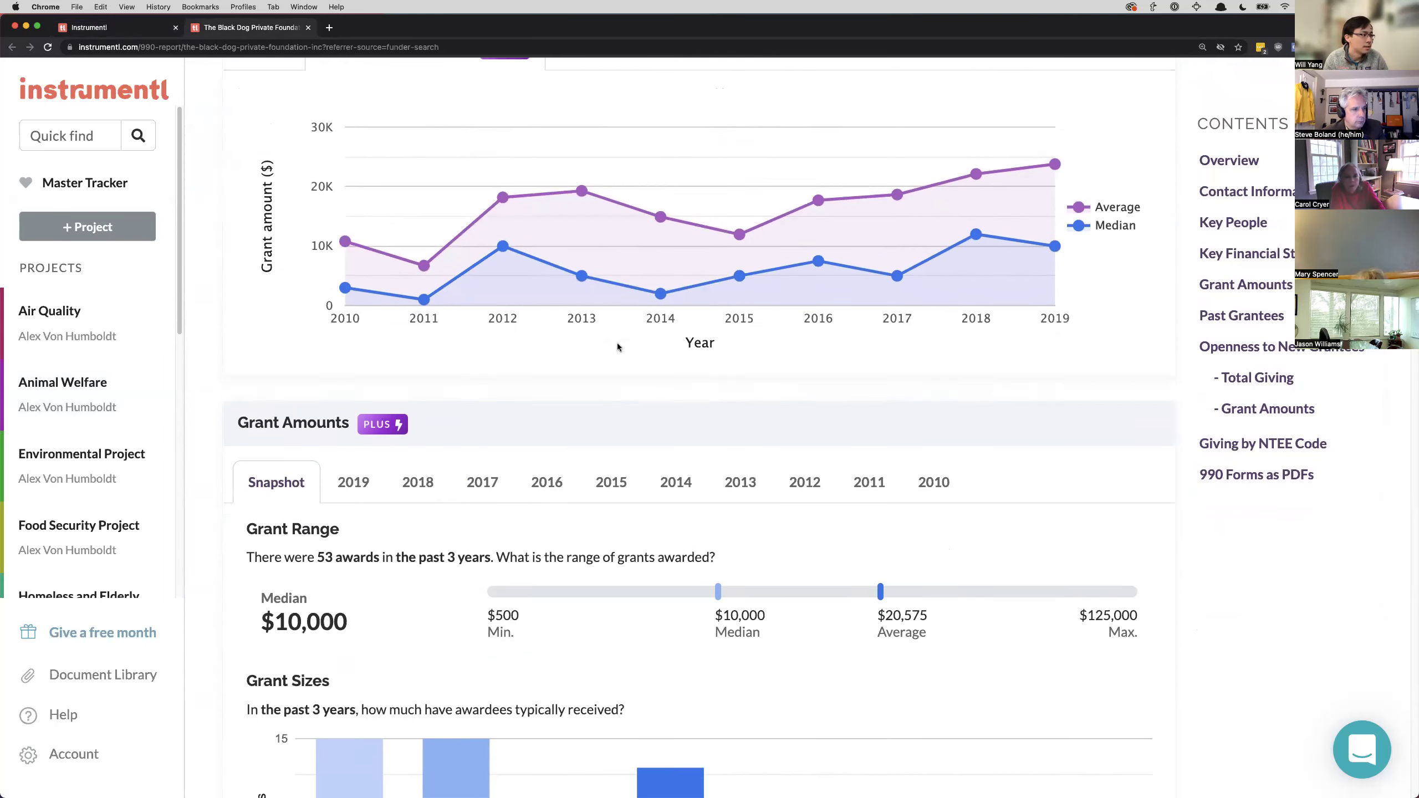
pyautogui.scroll(-2, 604, 340)
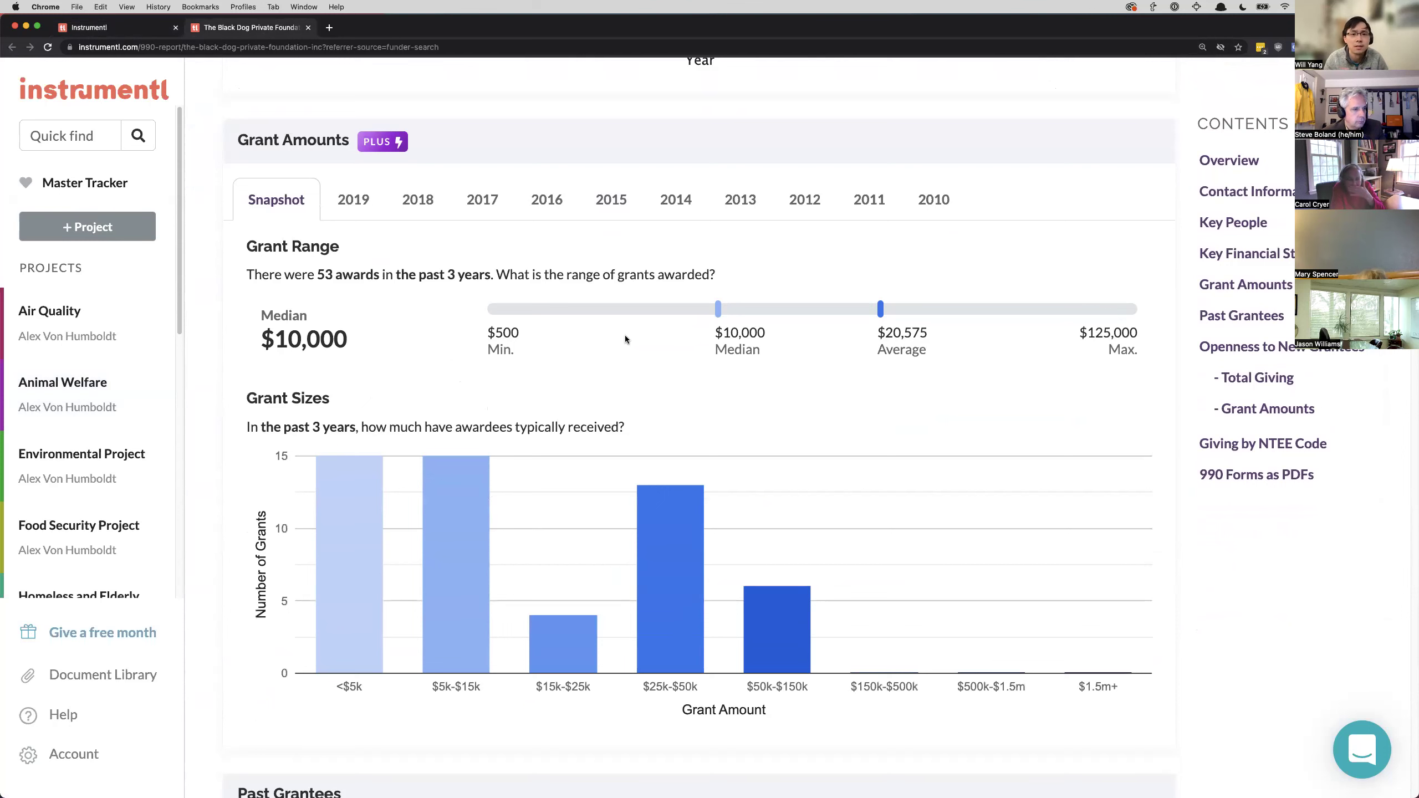
pyautogui.scroll(-1, 813, 328)
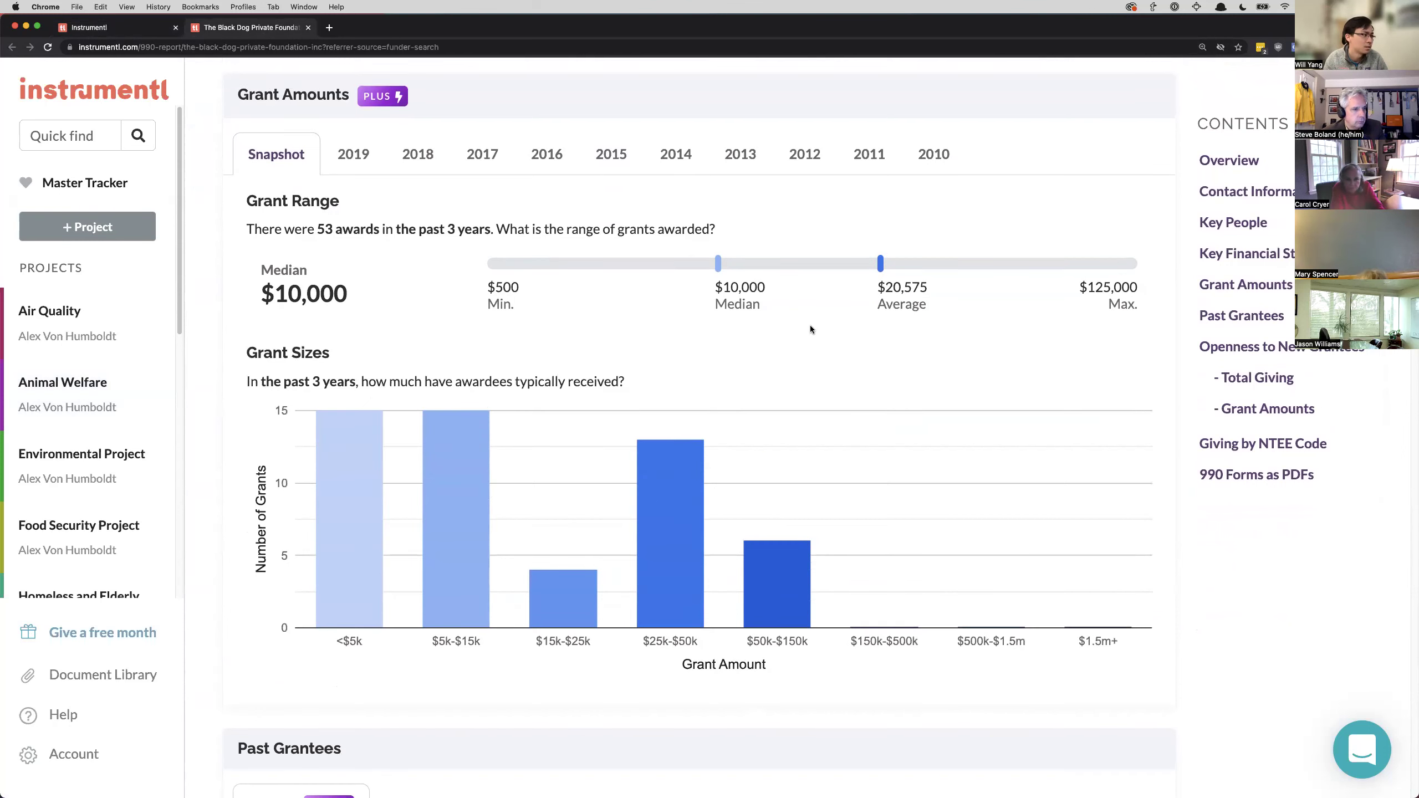
# - Examine the Past Grantees map of award locations and filter the grantee list to California
pyautogui.scroll(-10, 722, 368)
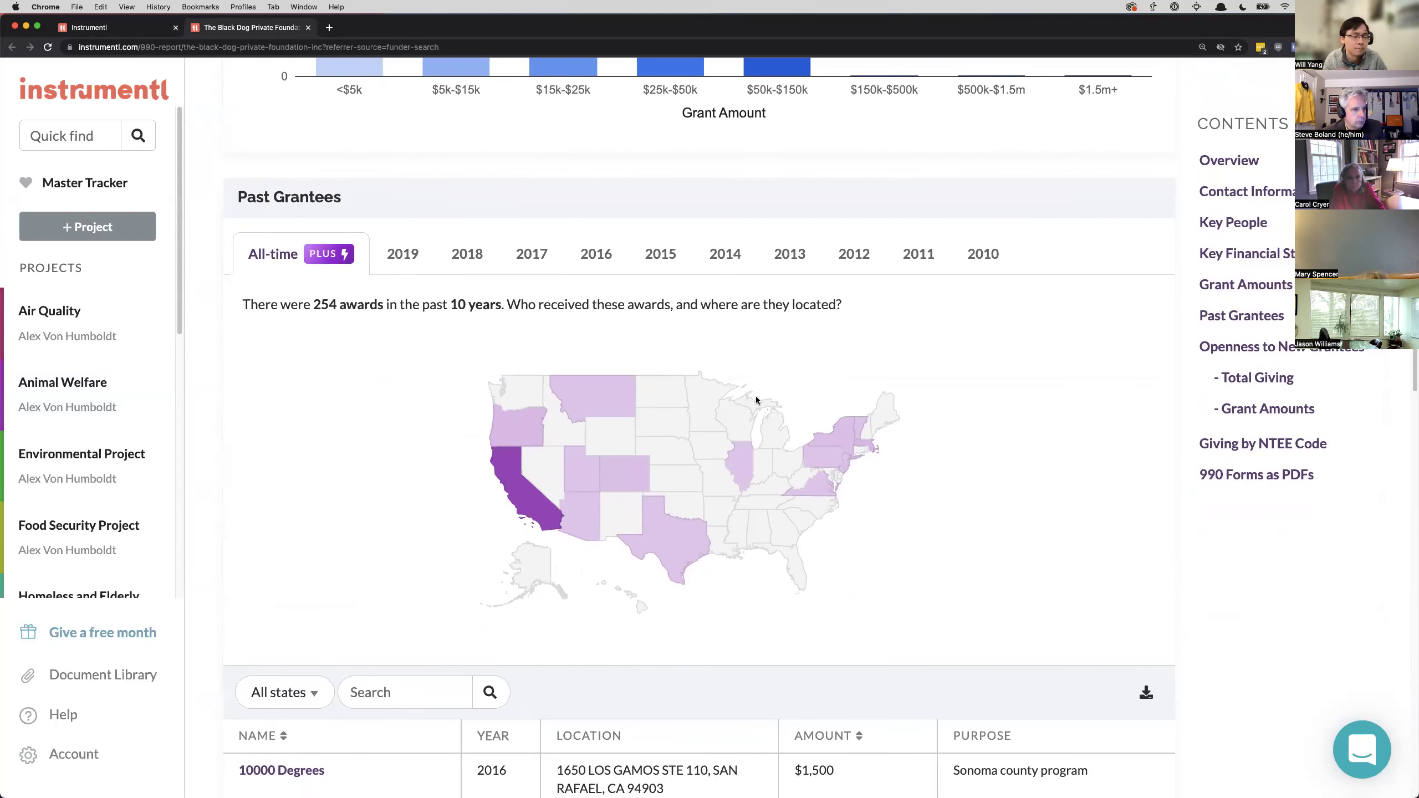
pyautogui.moveTo(516, 491)
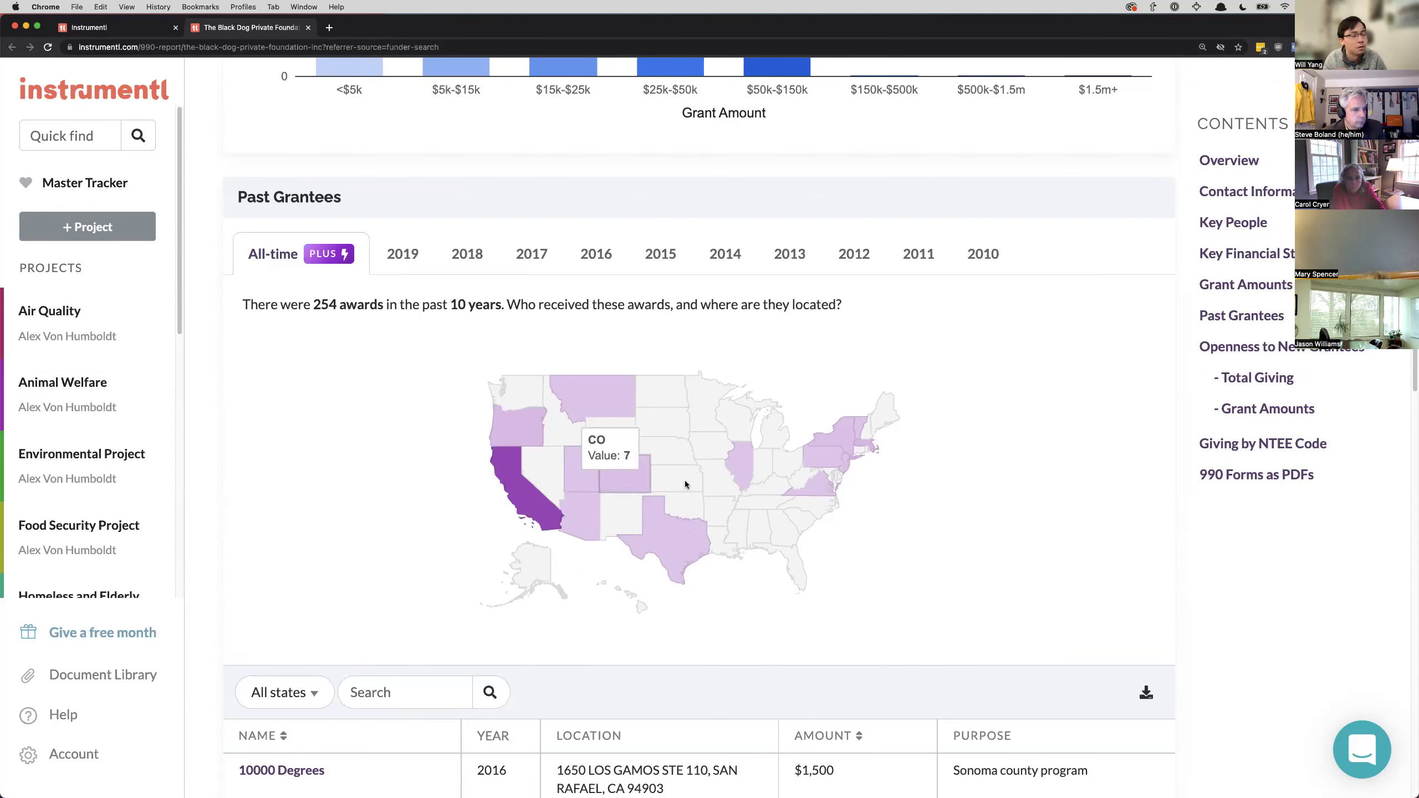
pyautogui.scroll(-1, 601, 447)
pyautogui.scroll(-3, 601, 450)
pyautogui.click(296, 557)
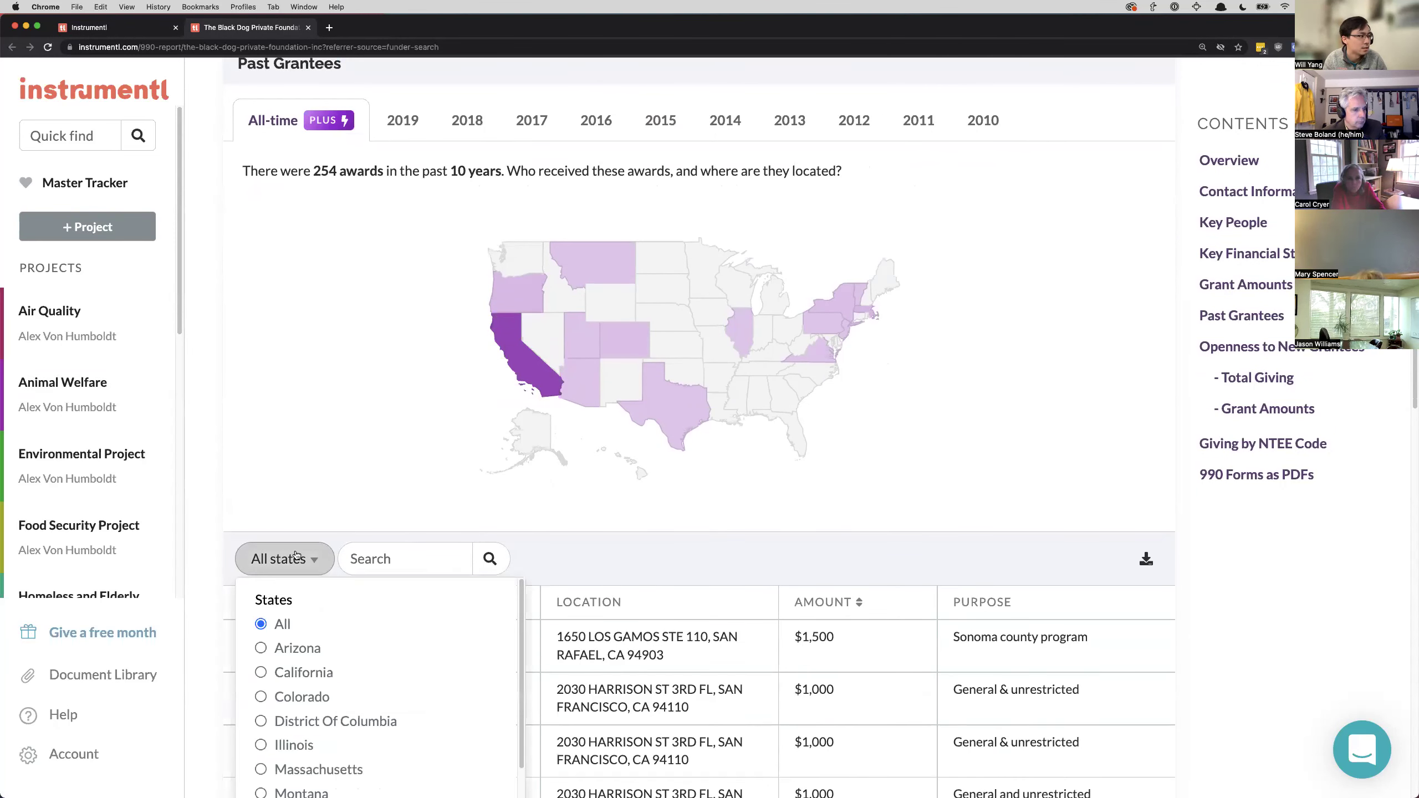
pyautogui.click(300, 659)
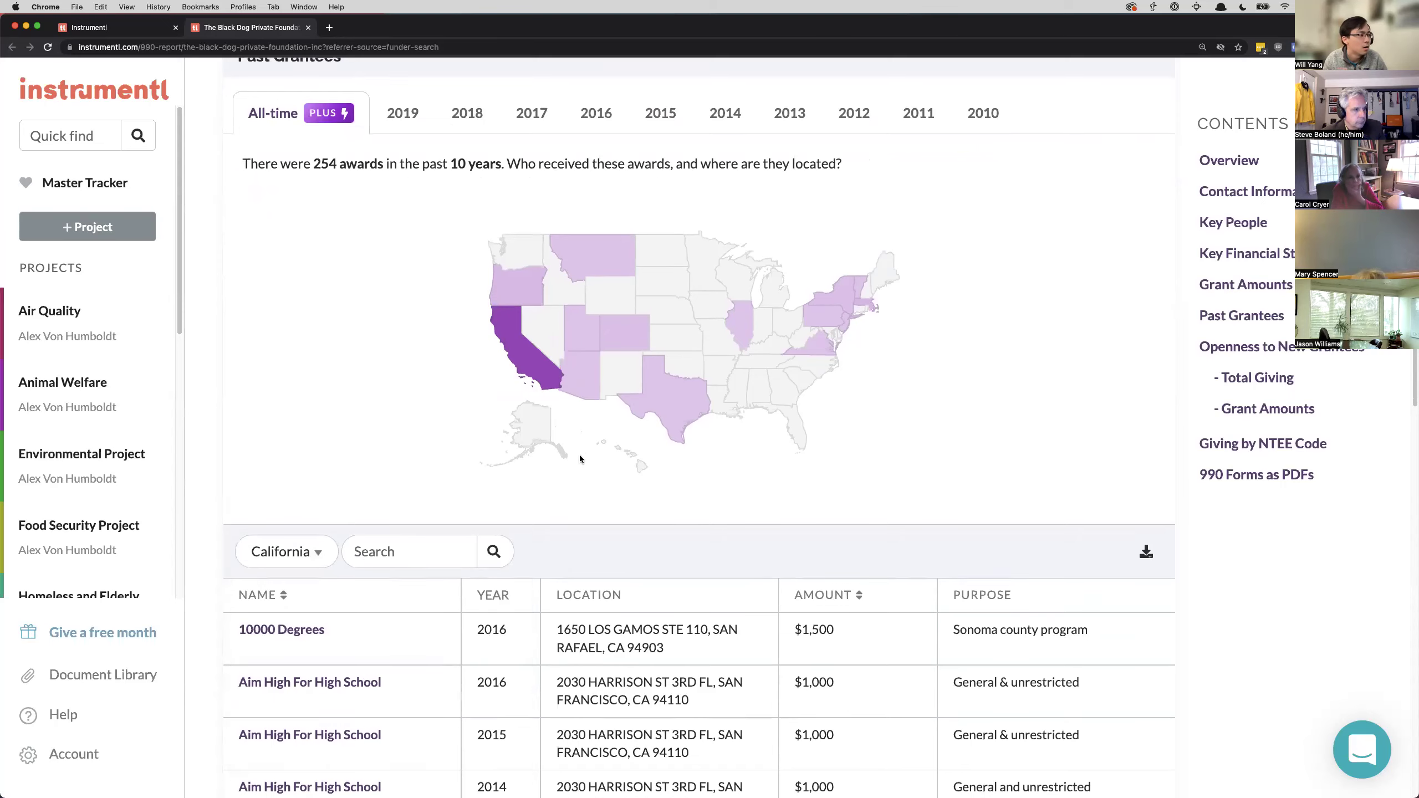
# - Review the California grantees' award years, locations, amounts and purposes
pyautogui.scroll(-4, 579, 455)
pyautogui.scroll(-2, 260, 439)
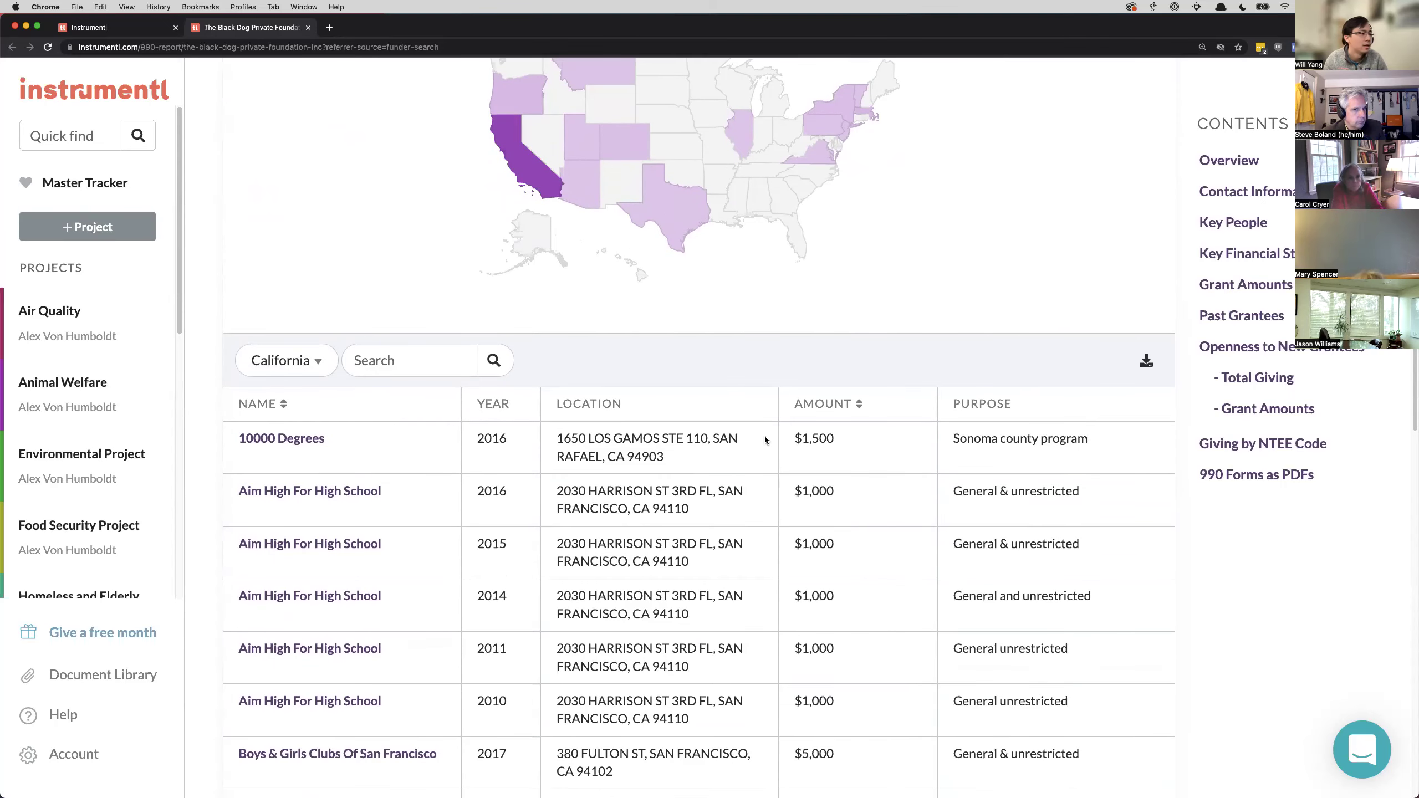
pyautogui.scroll(-6, 635, 391)
pyautogui.click(786, 749)
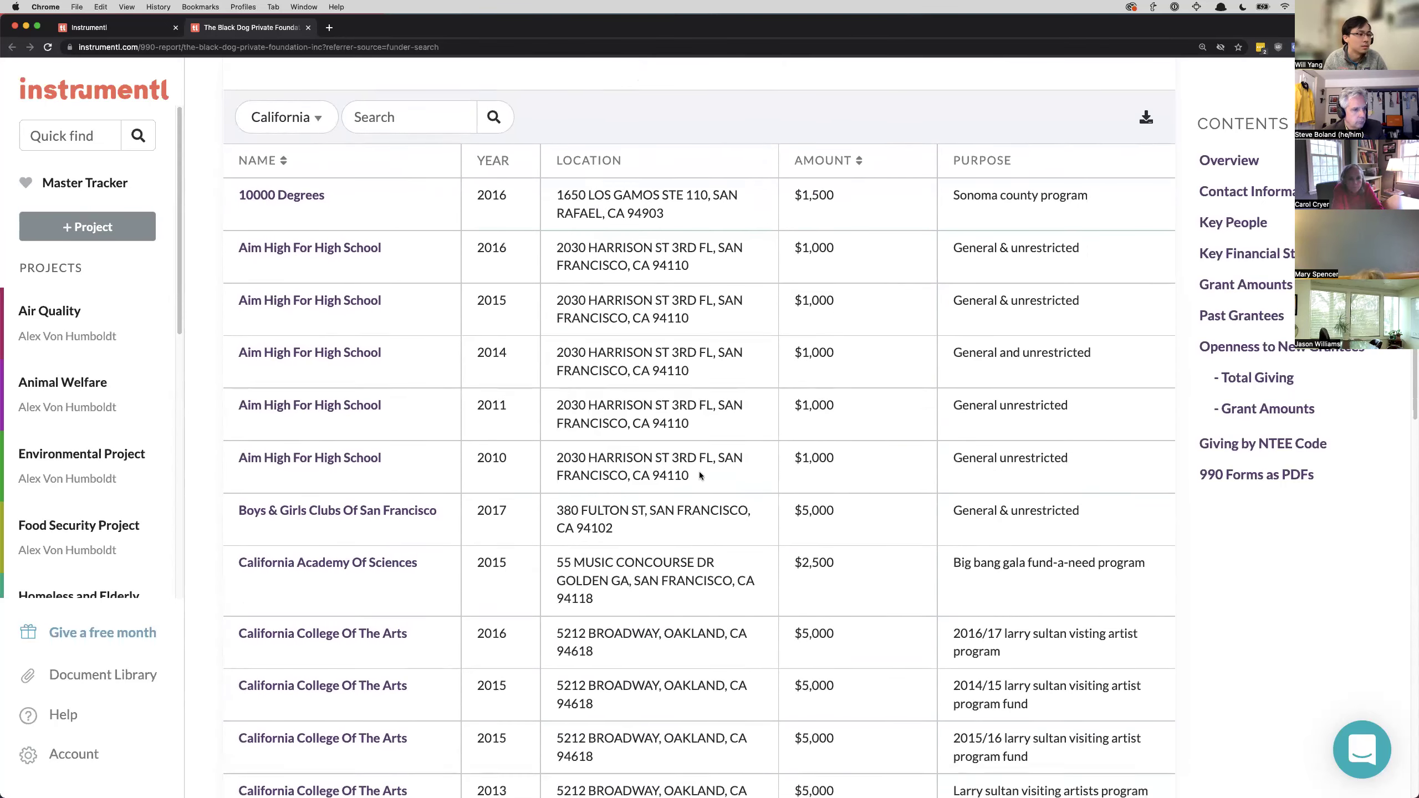
pyautogui.scroll(-4, 998, 425)
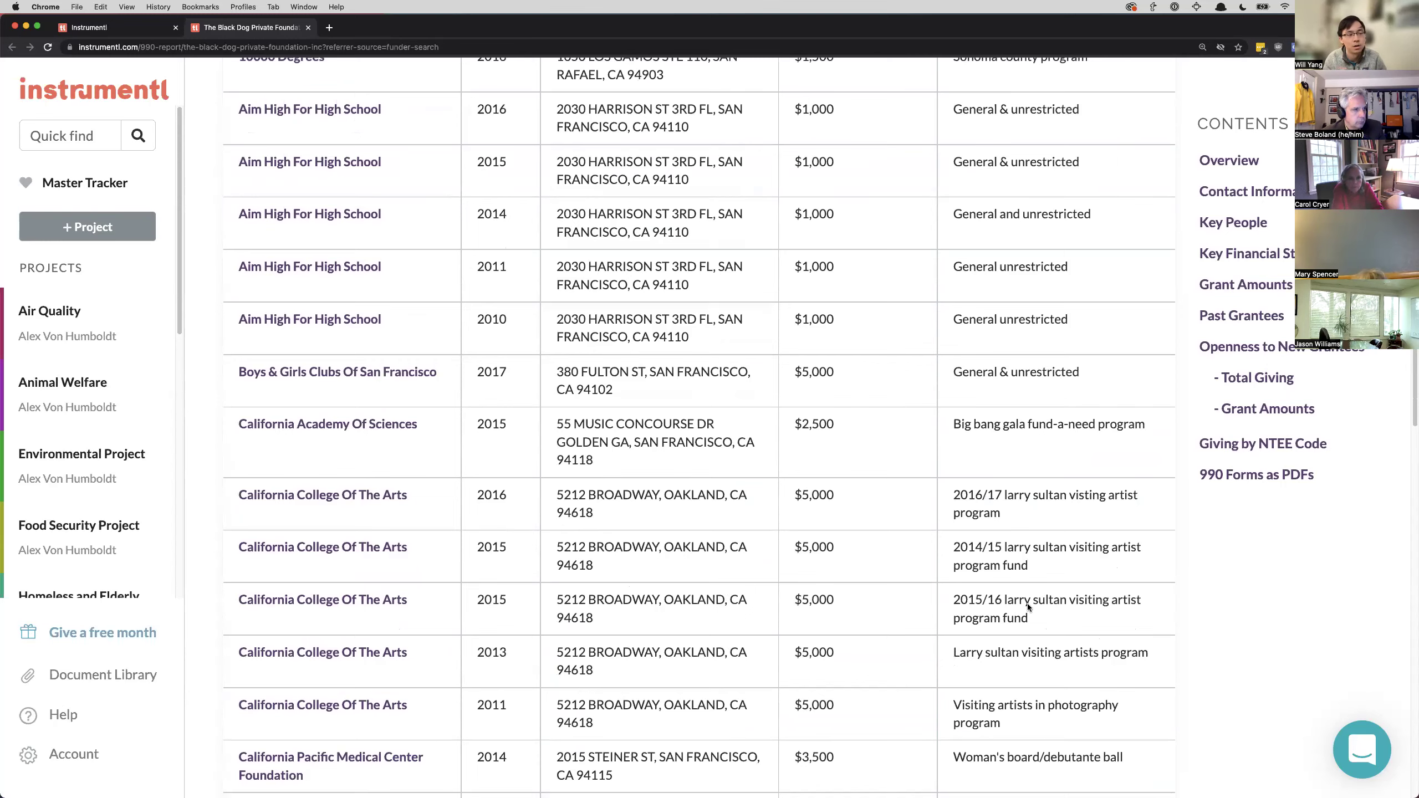
pyautogui.scroll(-20, 896, 385)
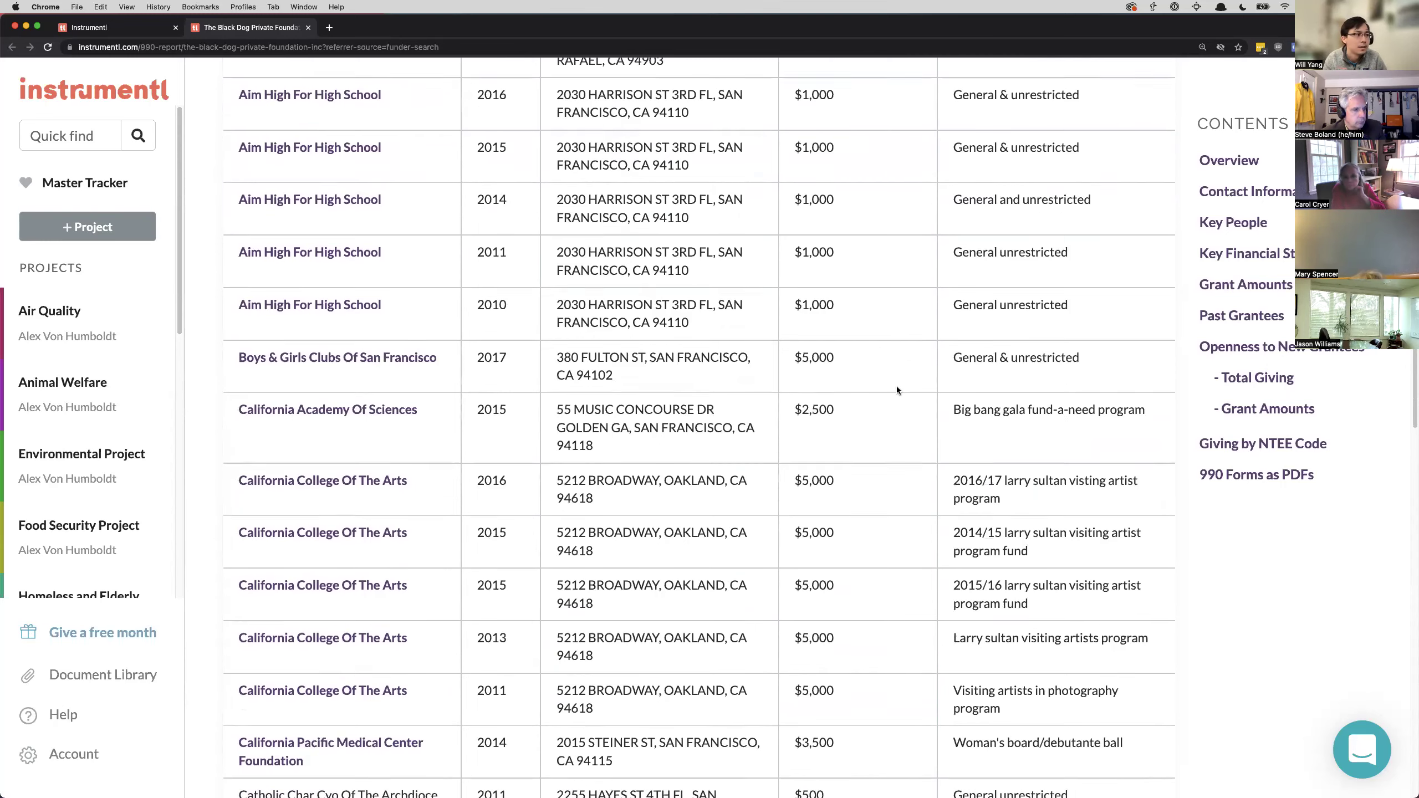
# - Examine the Openness to New Grantees total giving chart and the share of awards going to new grantees
pyautogui.scroll(-9, 847, 374)
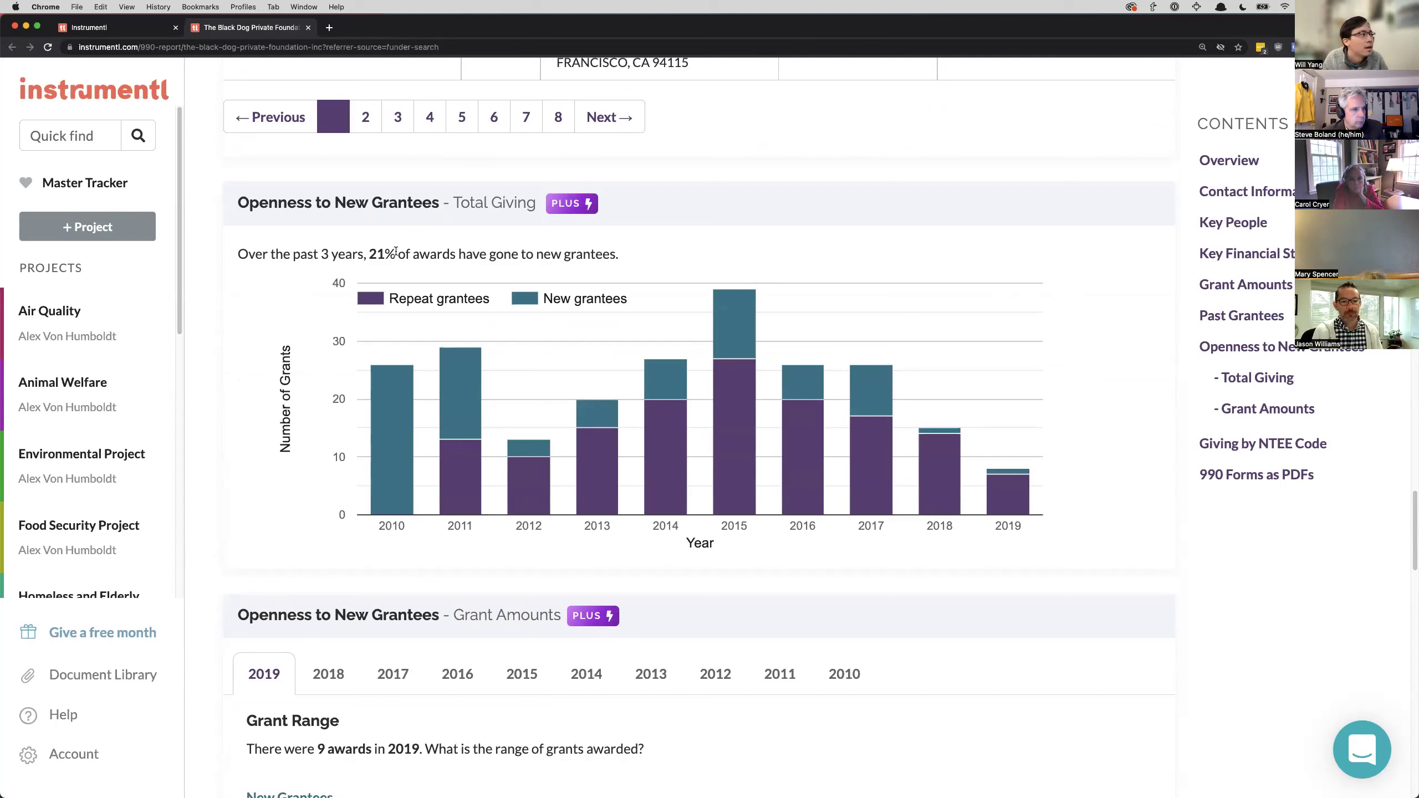
pyautogui.moveTo(249, 202); pyautogui.dragTo(414, 226)
pyautogui.click(840, 259)
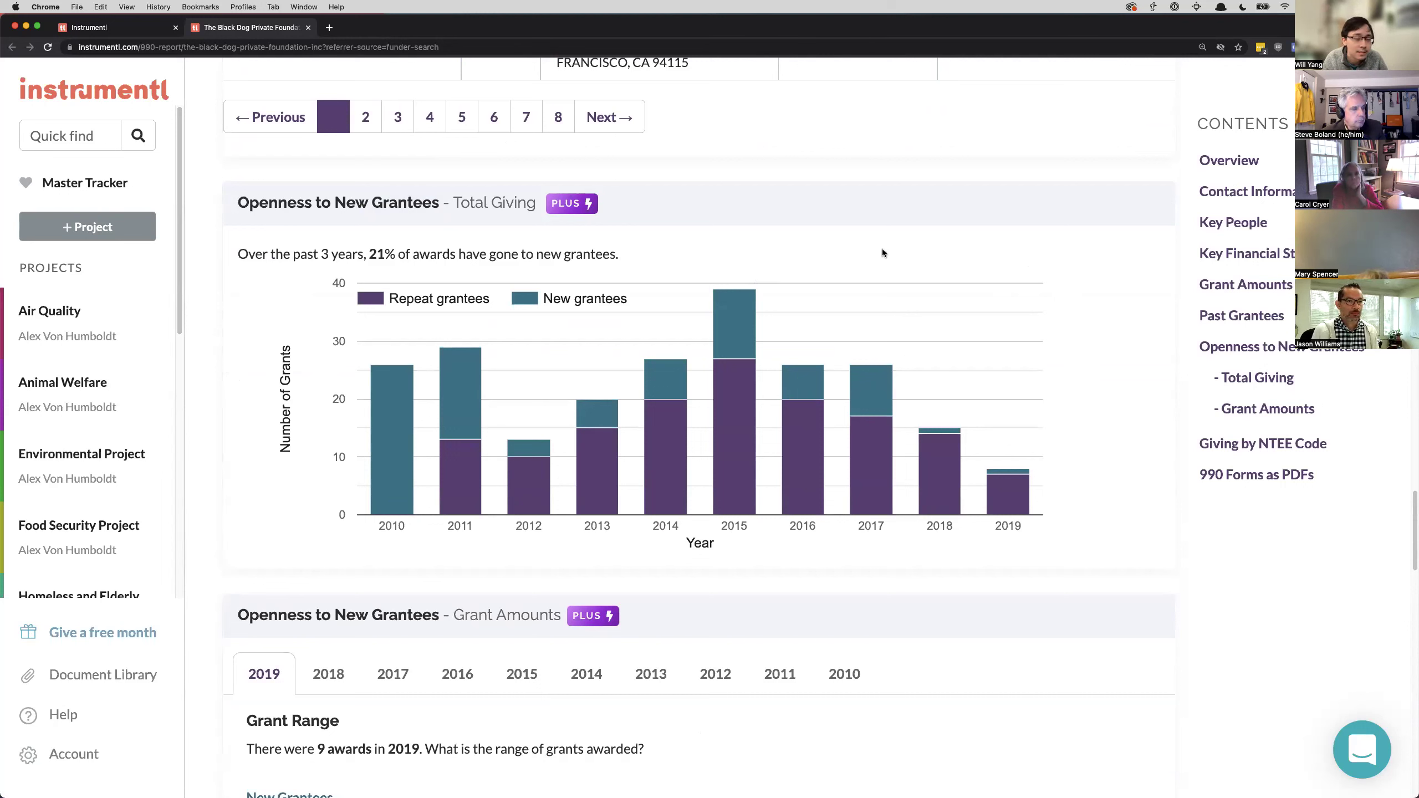
pyautogui.moveTo(618, 254); pyautogui.dragTo(240, 252)
pyautogui.click(241, 252)
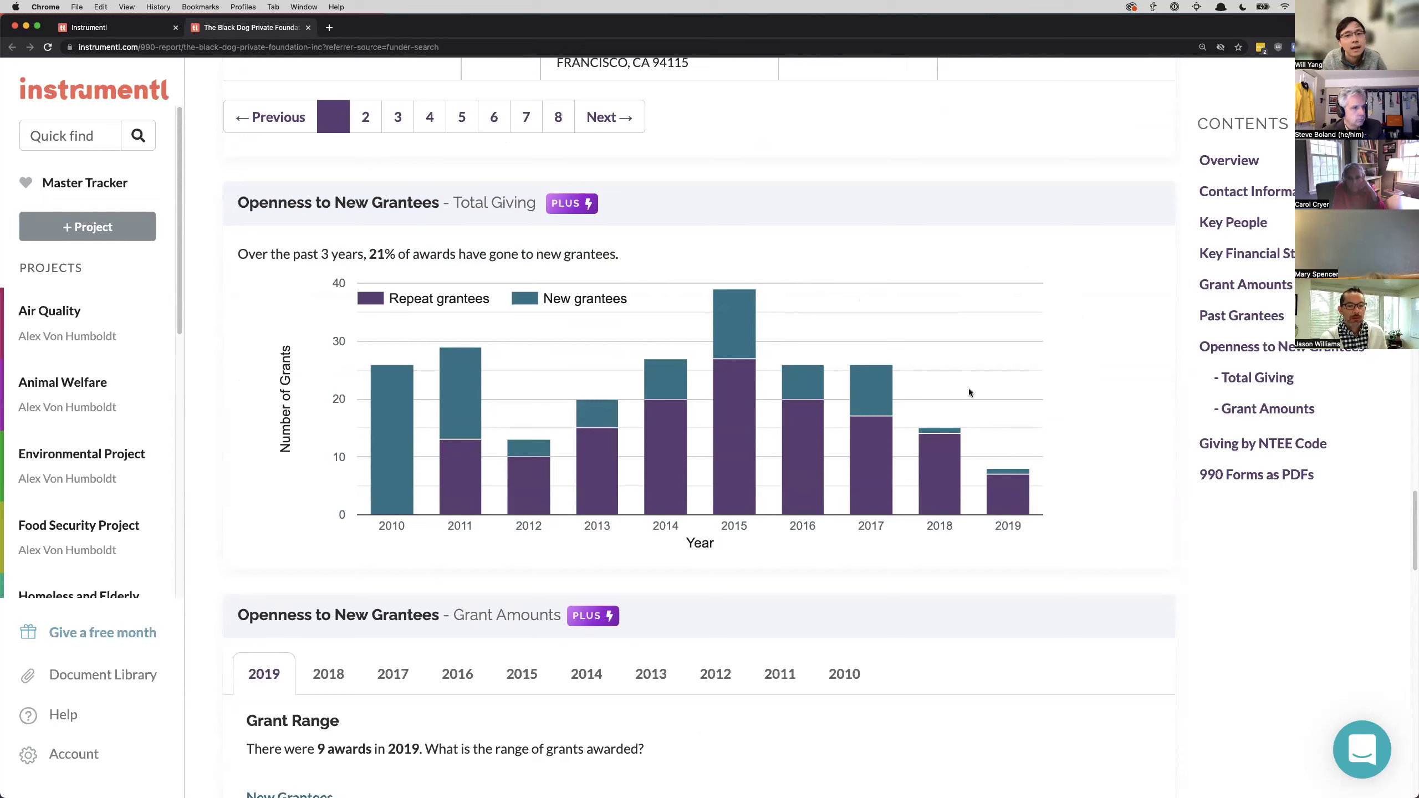
pyautogui.scroll(-1, 905, 375)
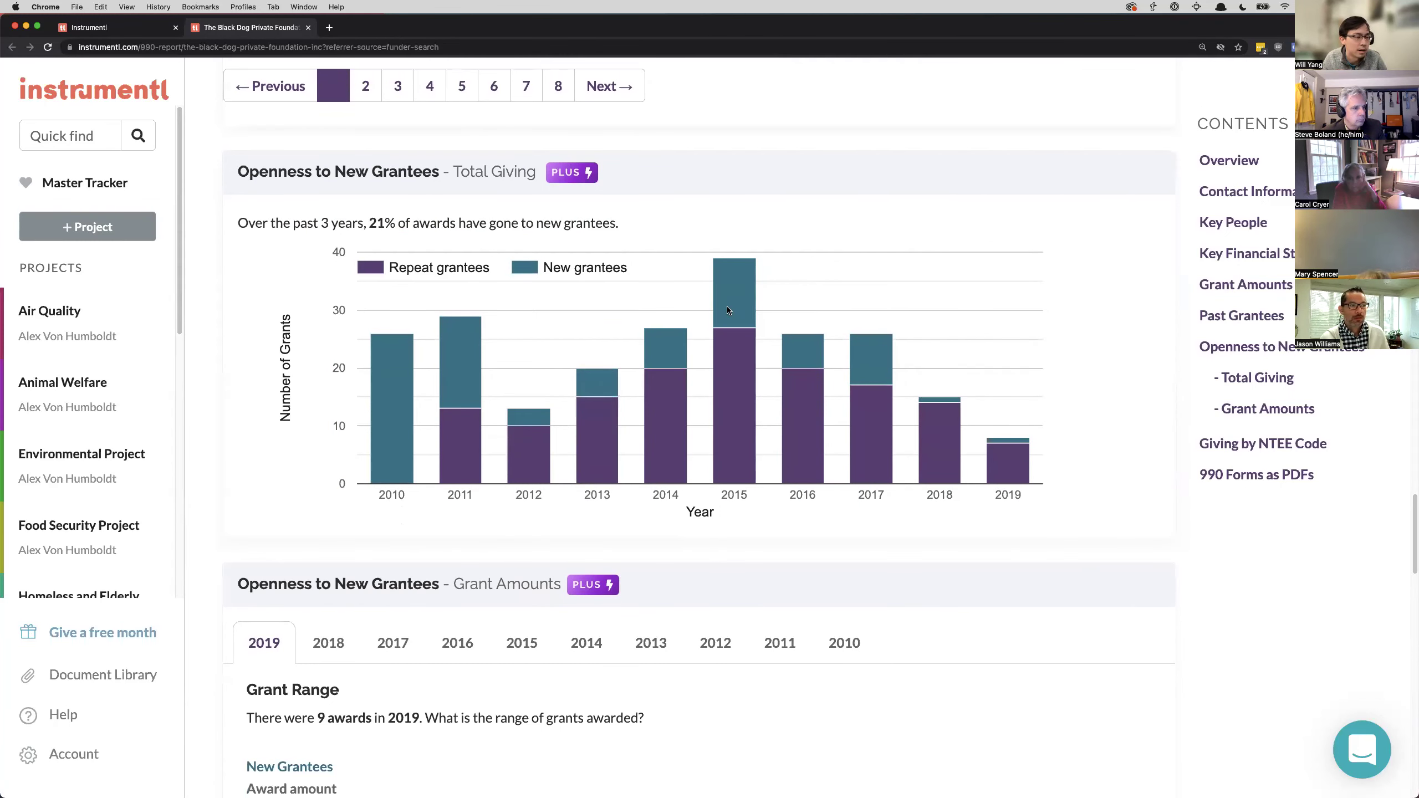
# - Review the 2019 grant amounts for new and repeat grantees and the foundation's top 10 NTEE codes
pyautogui.scroll(-10, 727, 310)
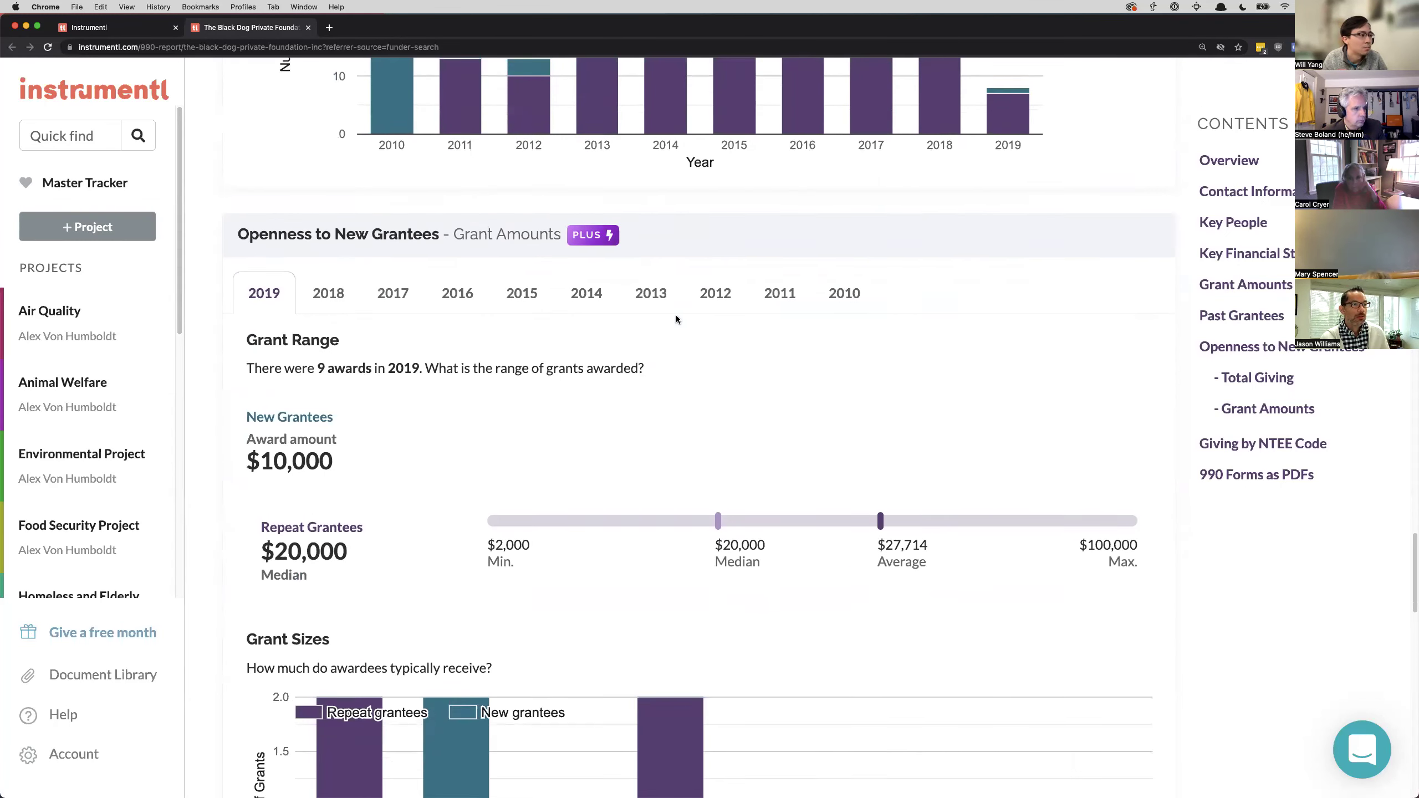
pyautogui.scroll(-6, 676, 319)
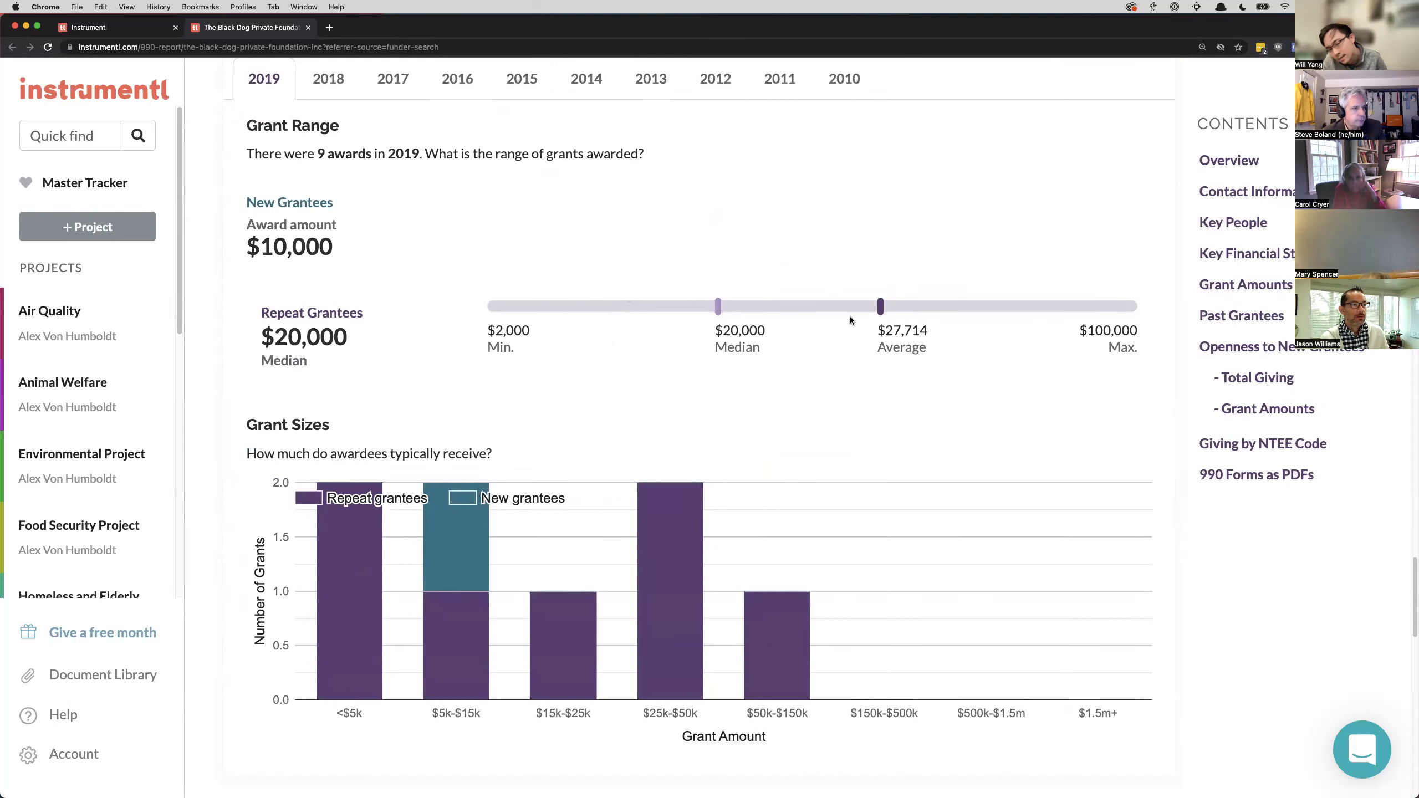
pyautogui.scroll(-18, 848, 330)
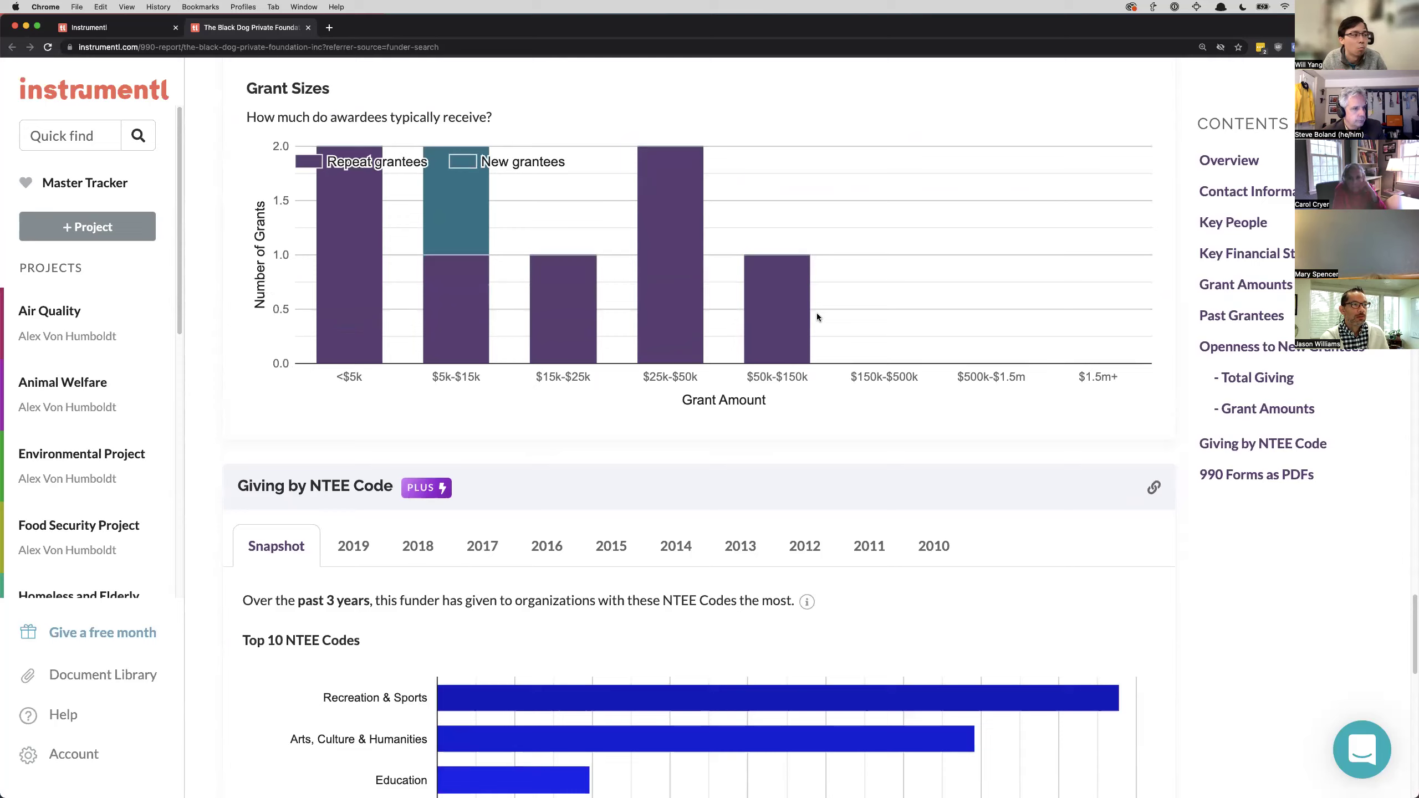
pyautogui.scroll(-2, 393, 357)
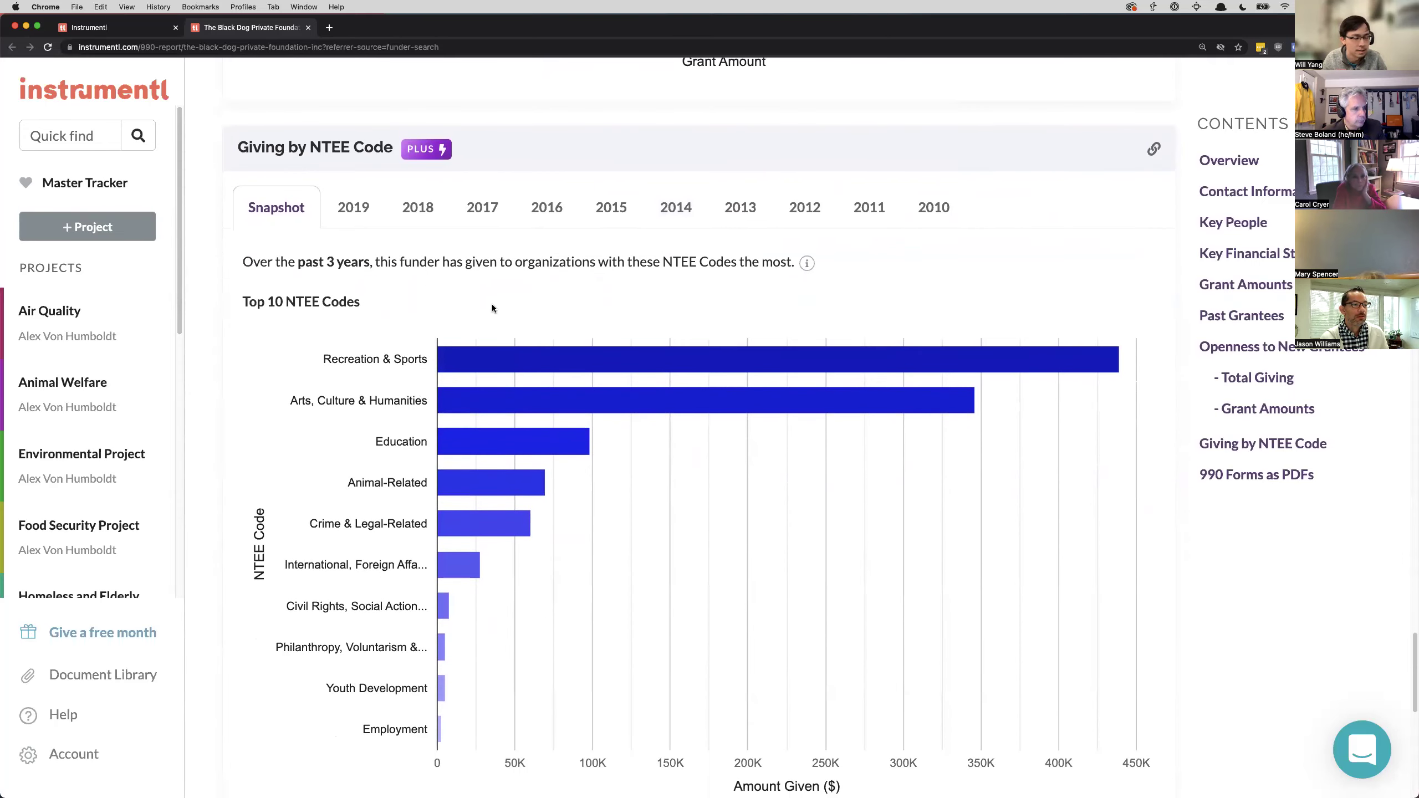
# - Open the Animal Welfare project's matches and show its funder matches
pyautogui.click(95, 389)
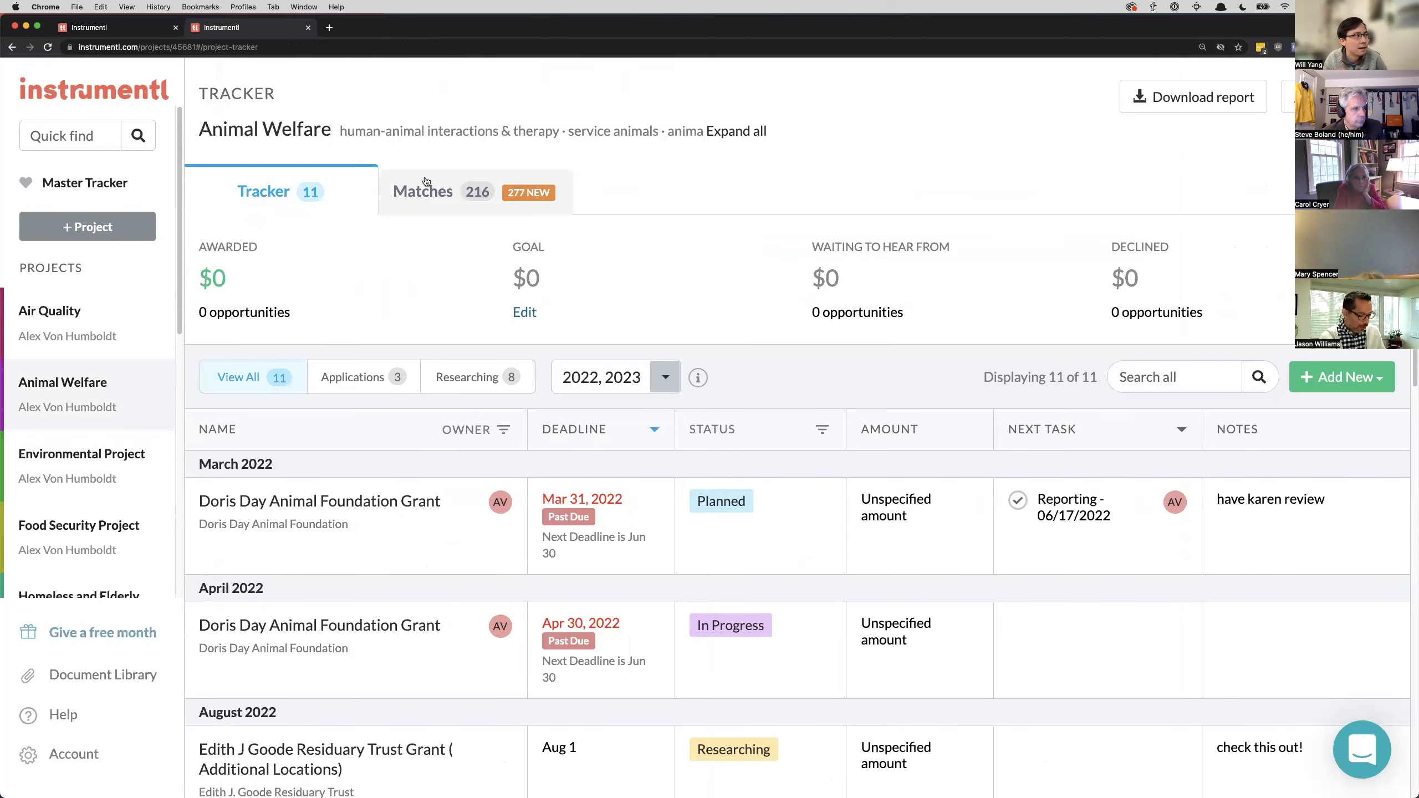
pyautogui.click(427, 189)
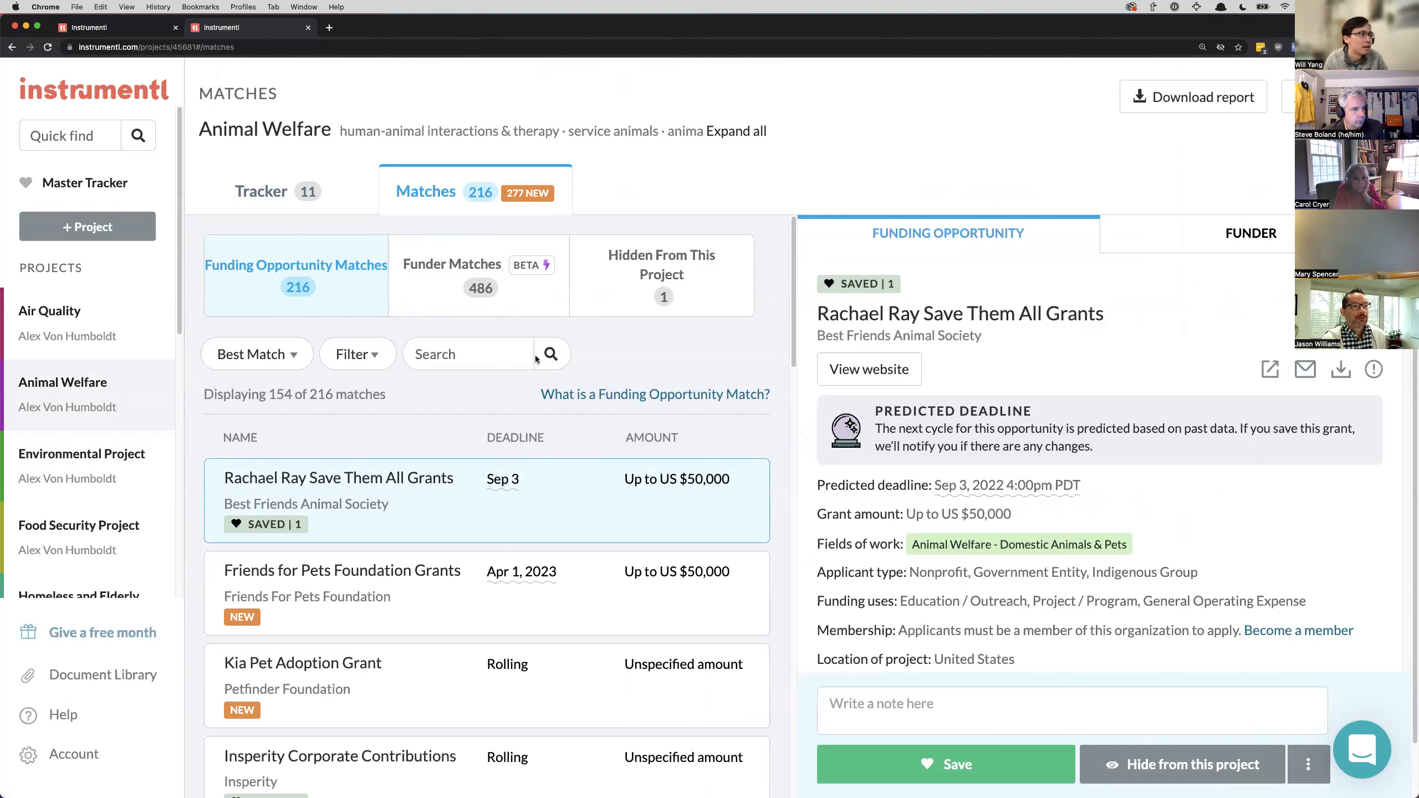
pyautogui.click(479, 283)
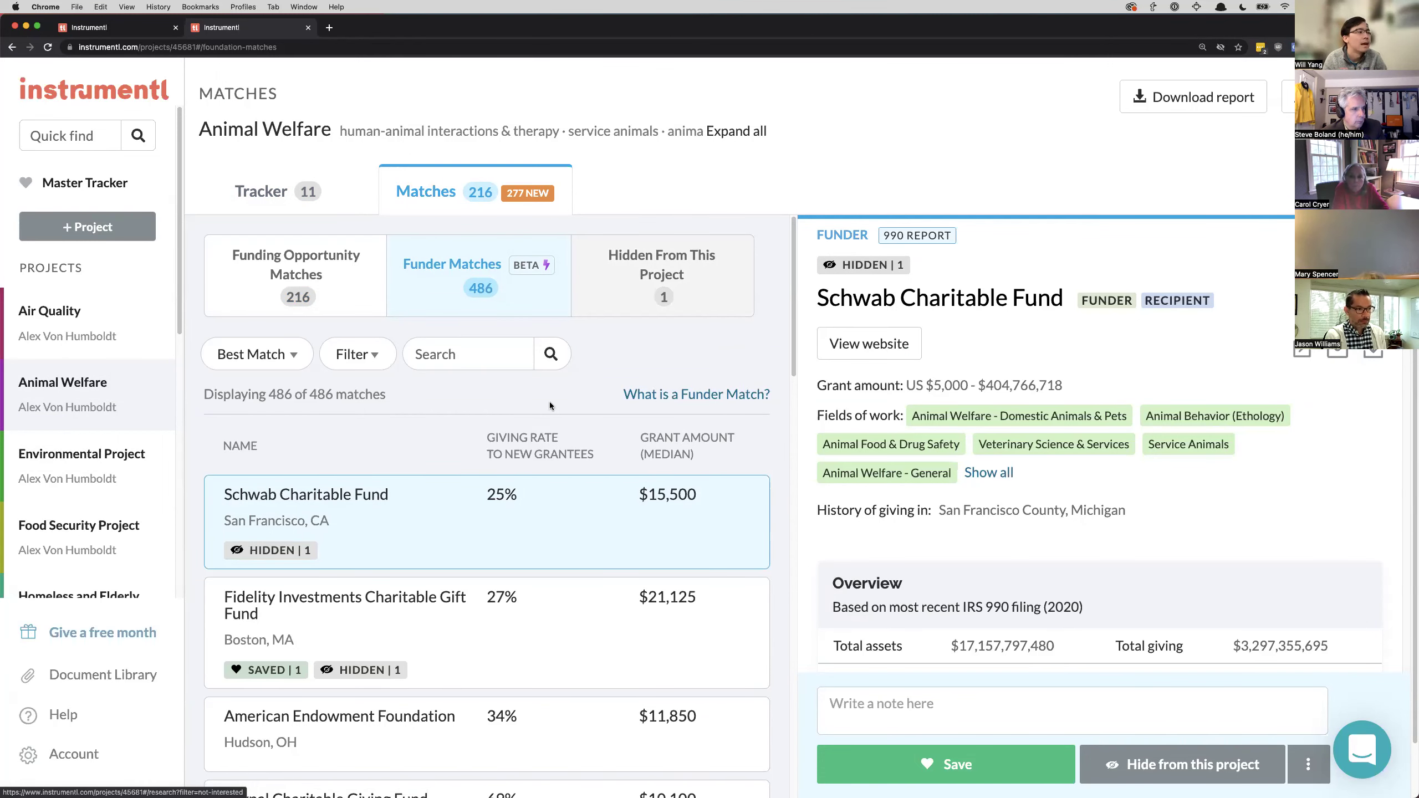
# - Review the Schwab Charitable Fund's giving by year, grant range and grant sizes
pyautogui.scroll(-10, 1011, 369)
pyautogui.scroll(-15, 1078, 392)
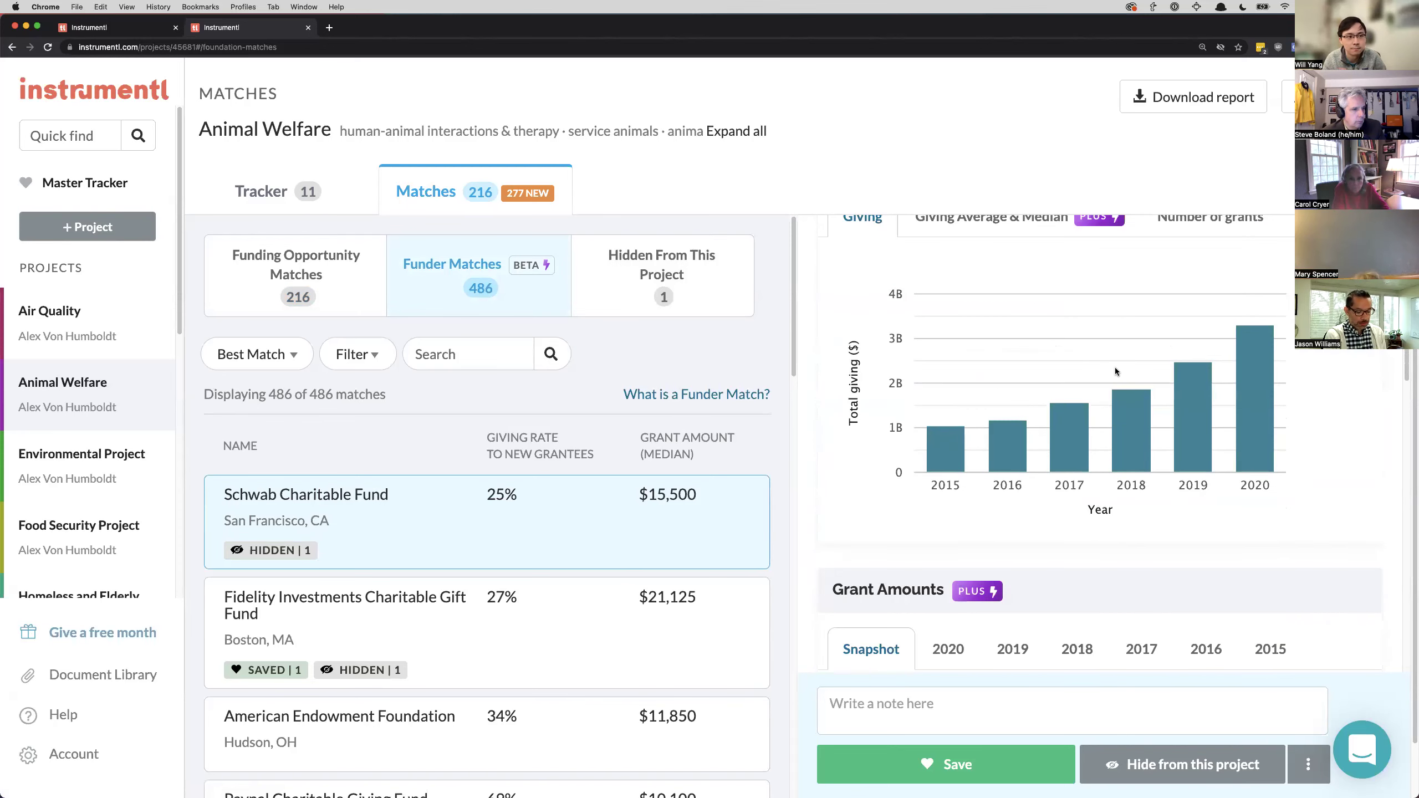
pyautogui.scroll(-5, 1138, 366)
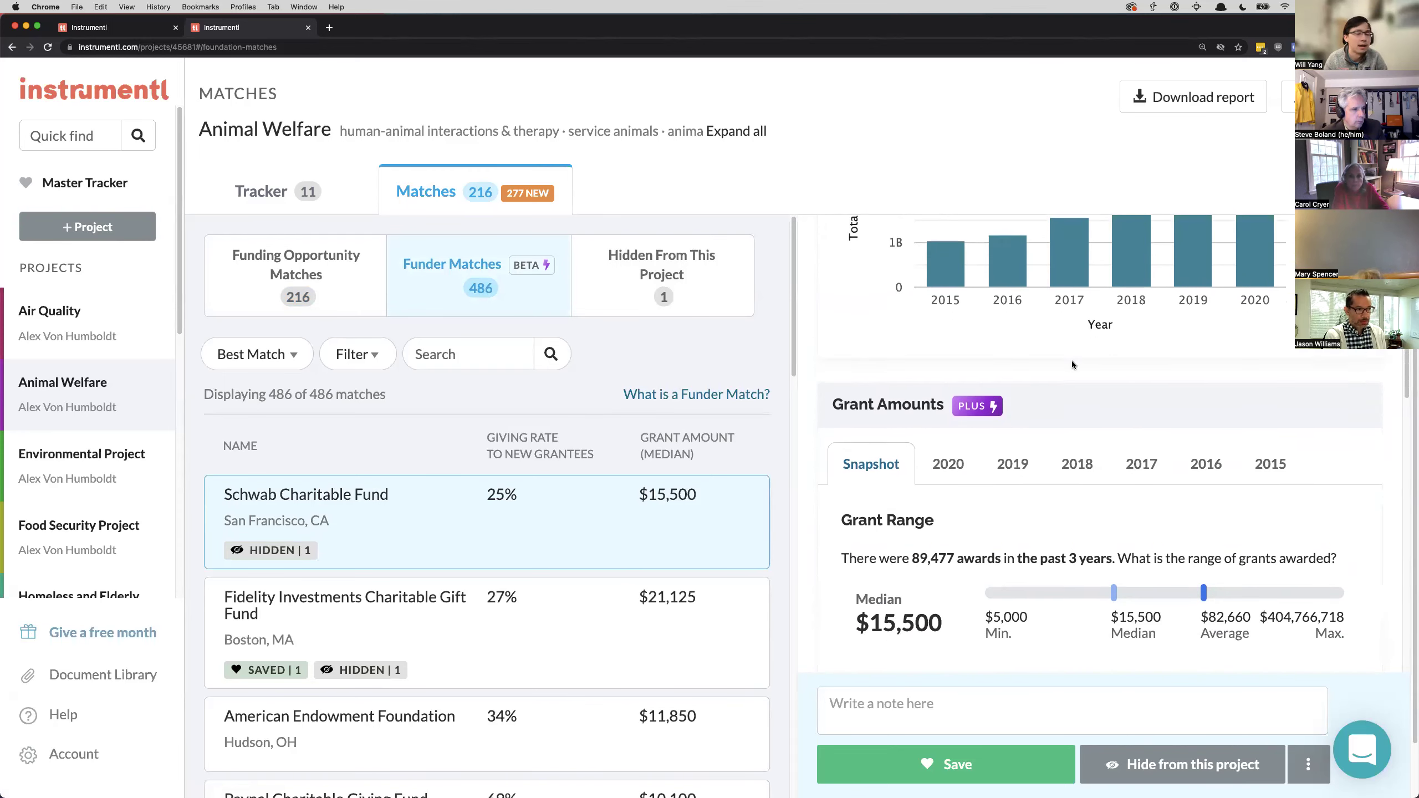
pyautogui.scroll(-3, 1070, 360)
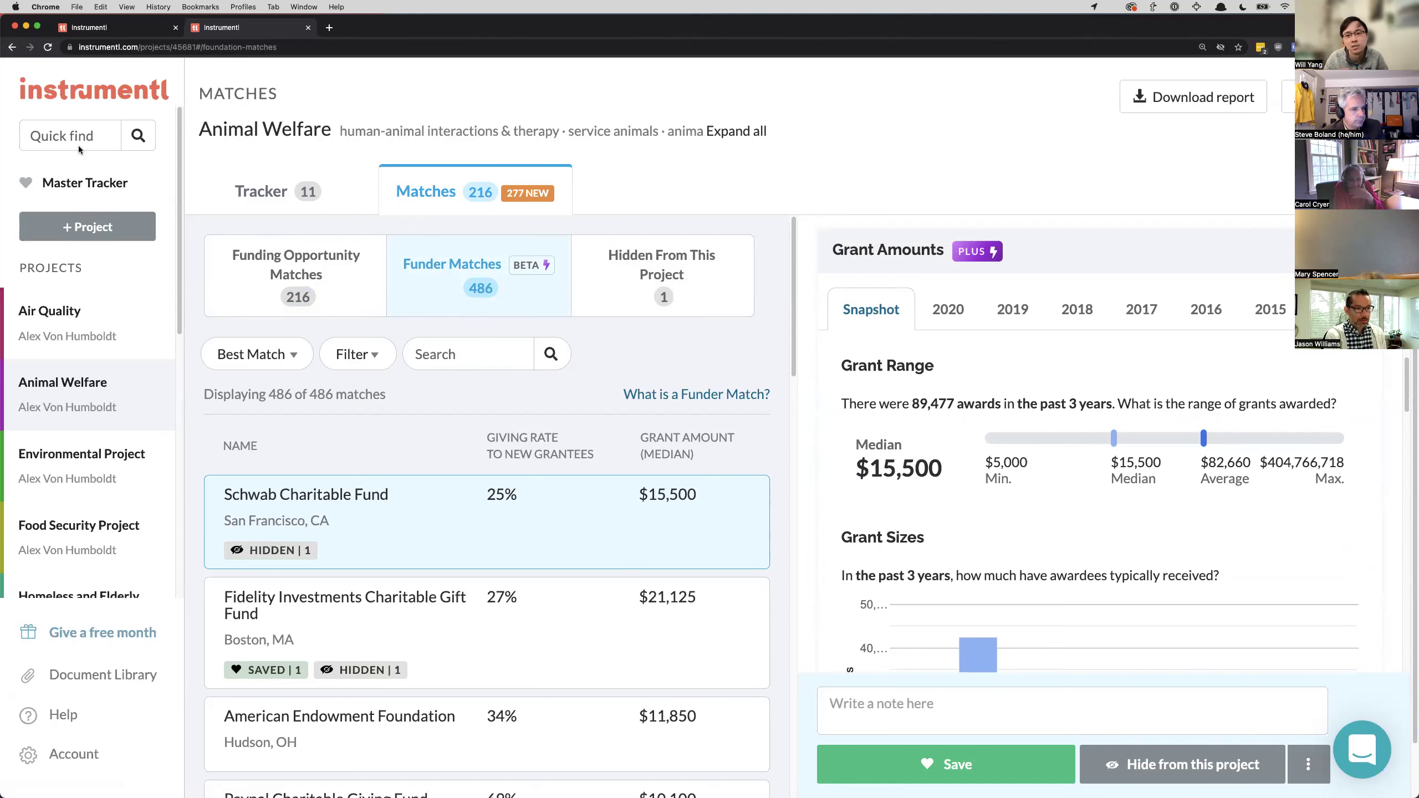
# - Open the recently viewed Clif Bar Family Foundation's 990 report and show its Giving Average & Median chart
pyautogui.click(60, 136)
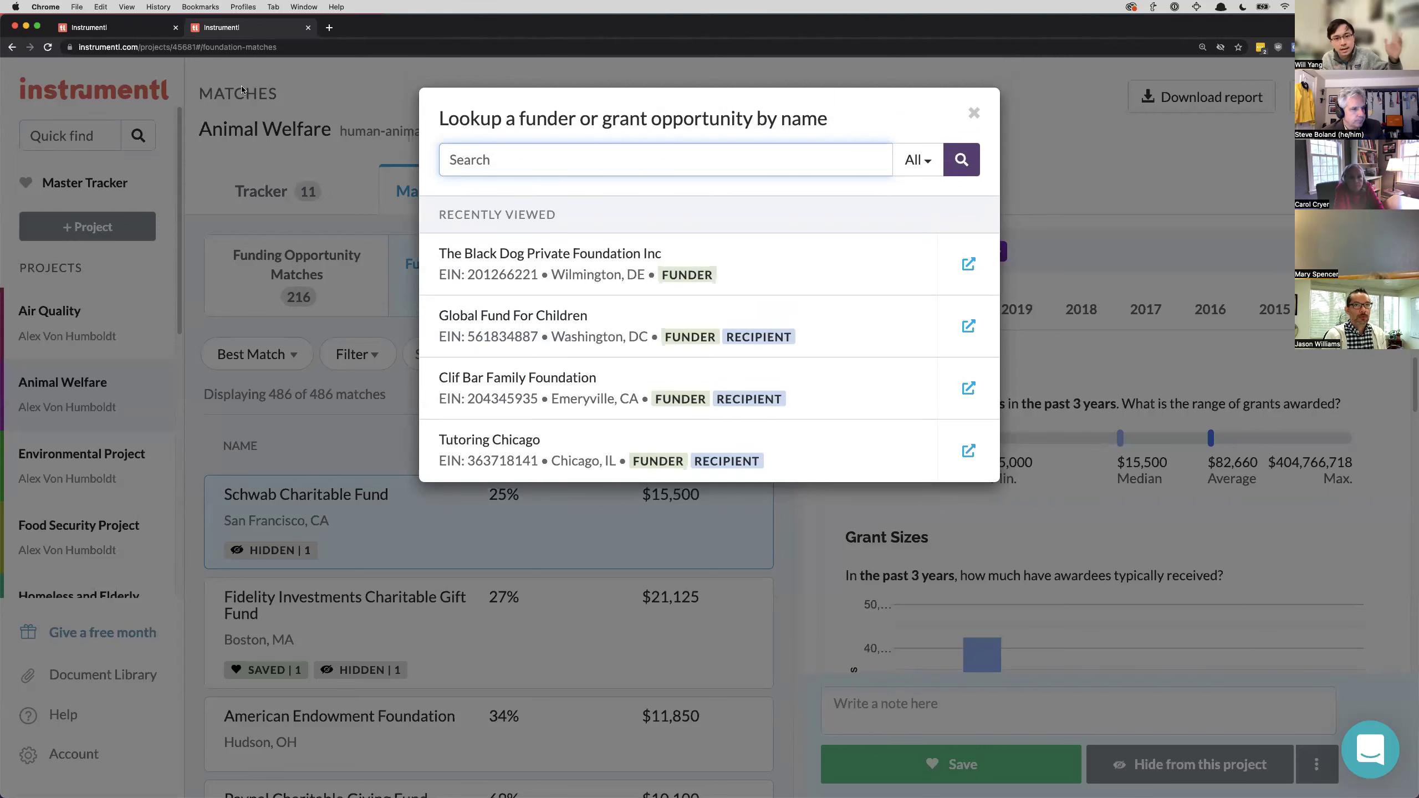
pyautogui.click(579, 392)
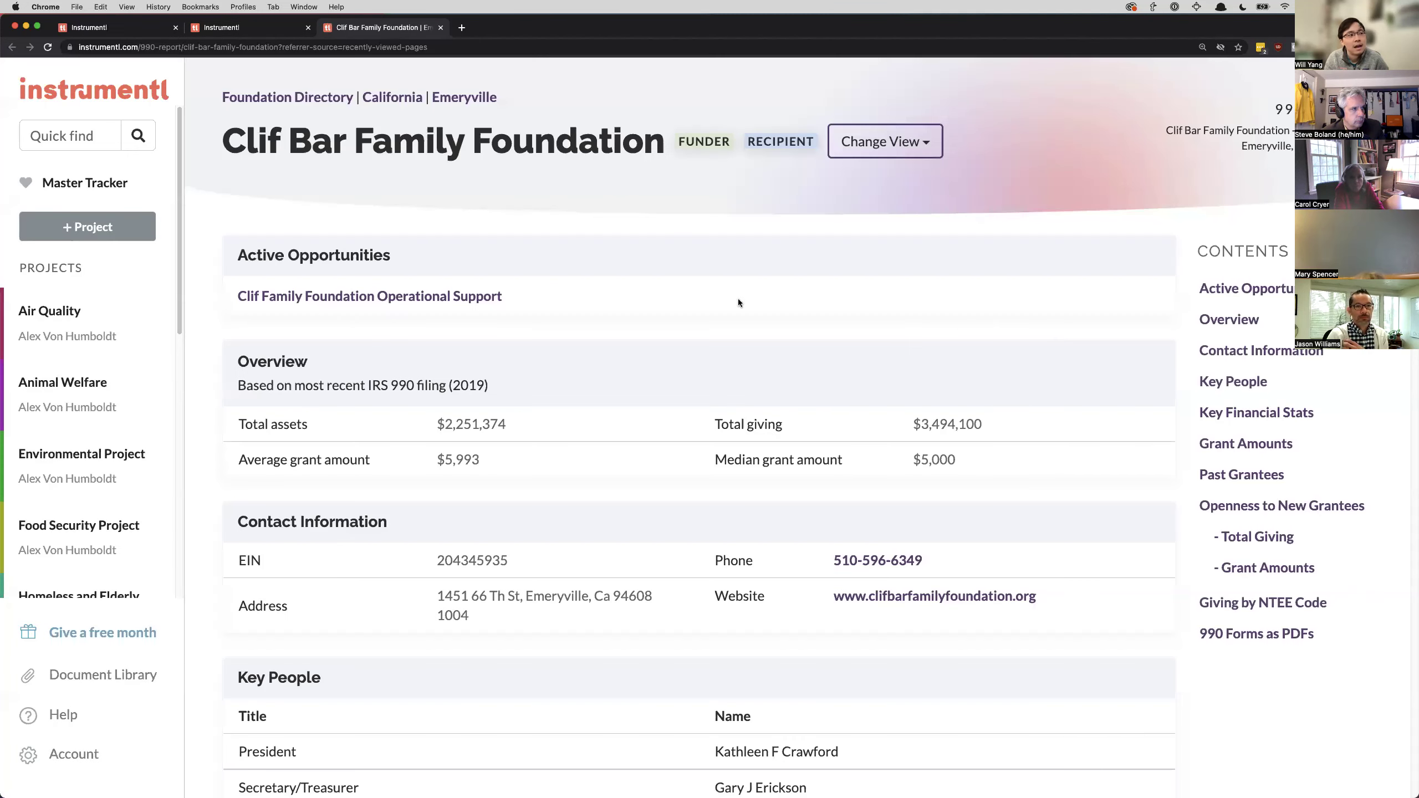
pyautogui.scroll(-20, 689, 409)
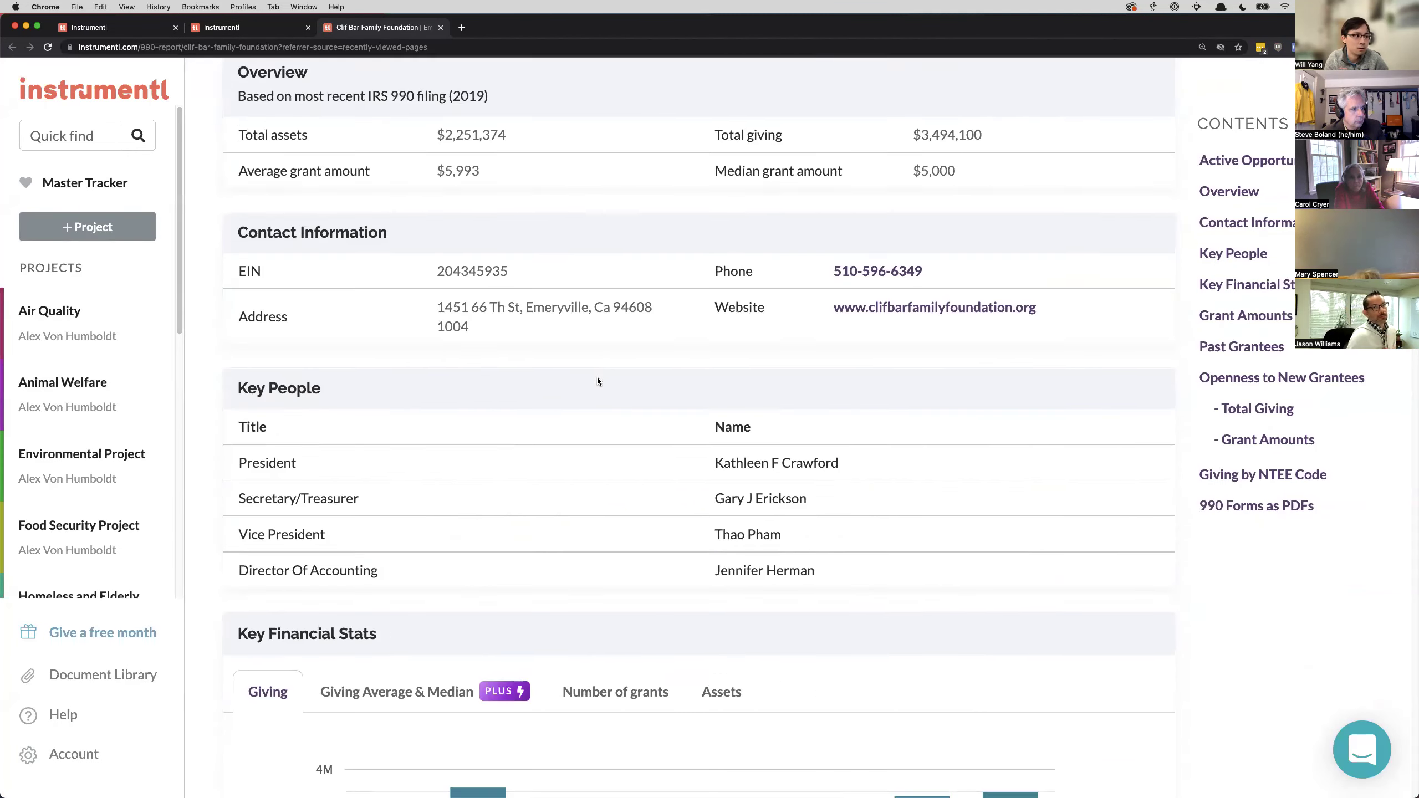
pyautogui.click(396, 299)
pyautogui.scroll(-1, 837, 541)
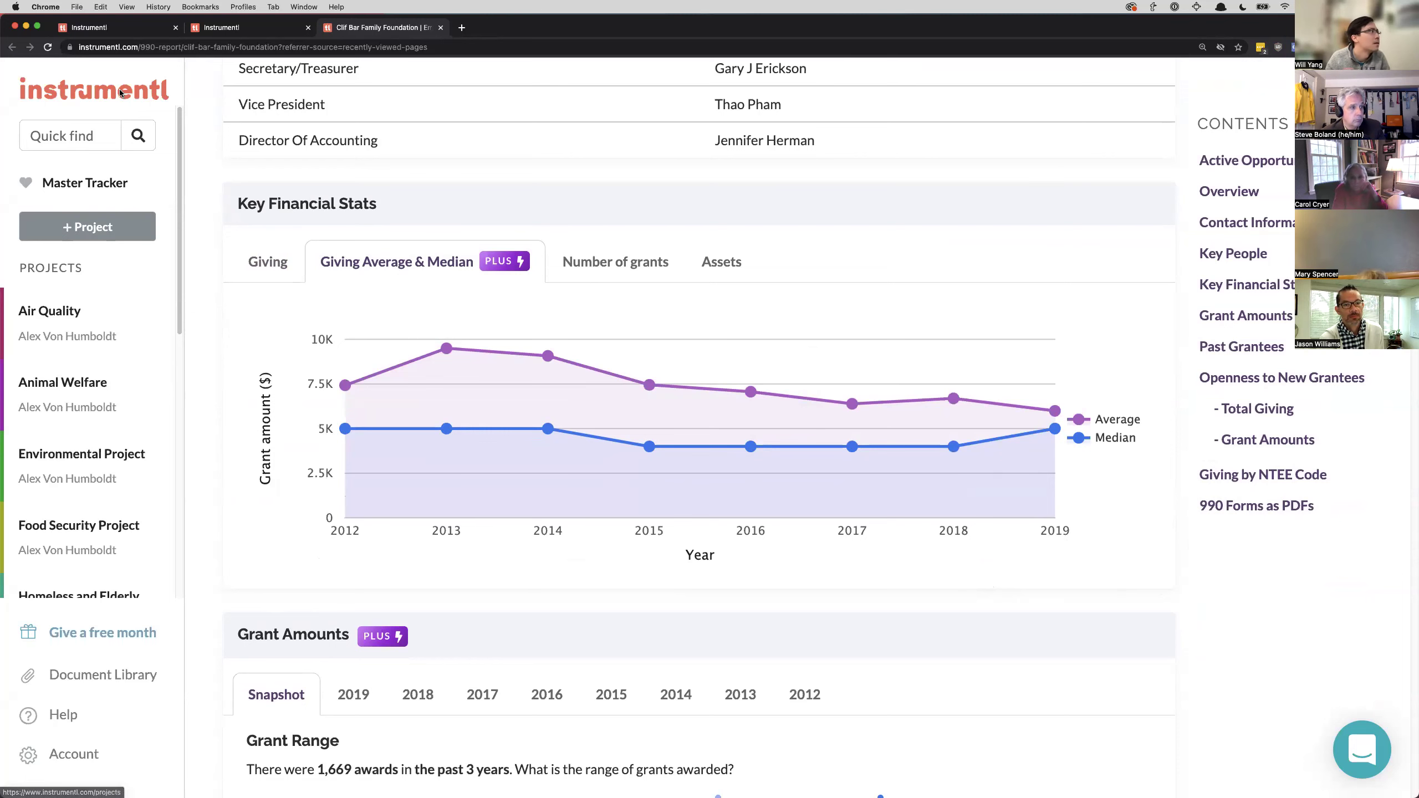
# - Return to the Animal Welfare project's tracker and open the March 2022 Doris Day Animal Foundation Grant
pyautogui.press('super+1')
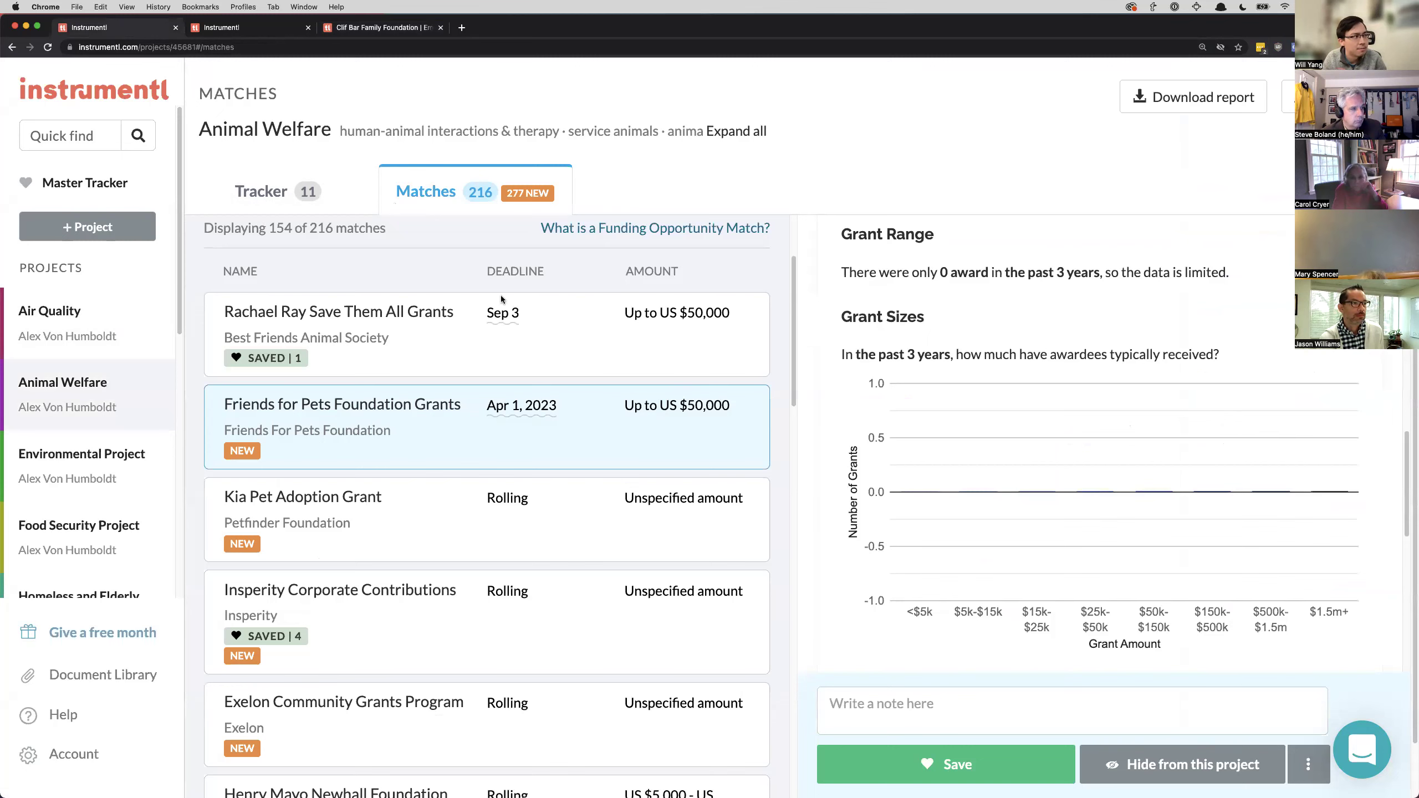
pyautogui.click(268, 191)
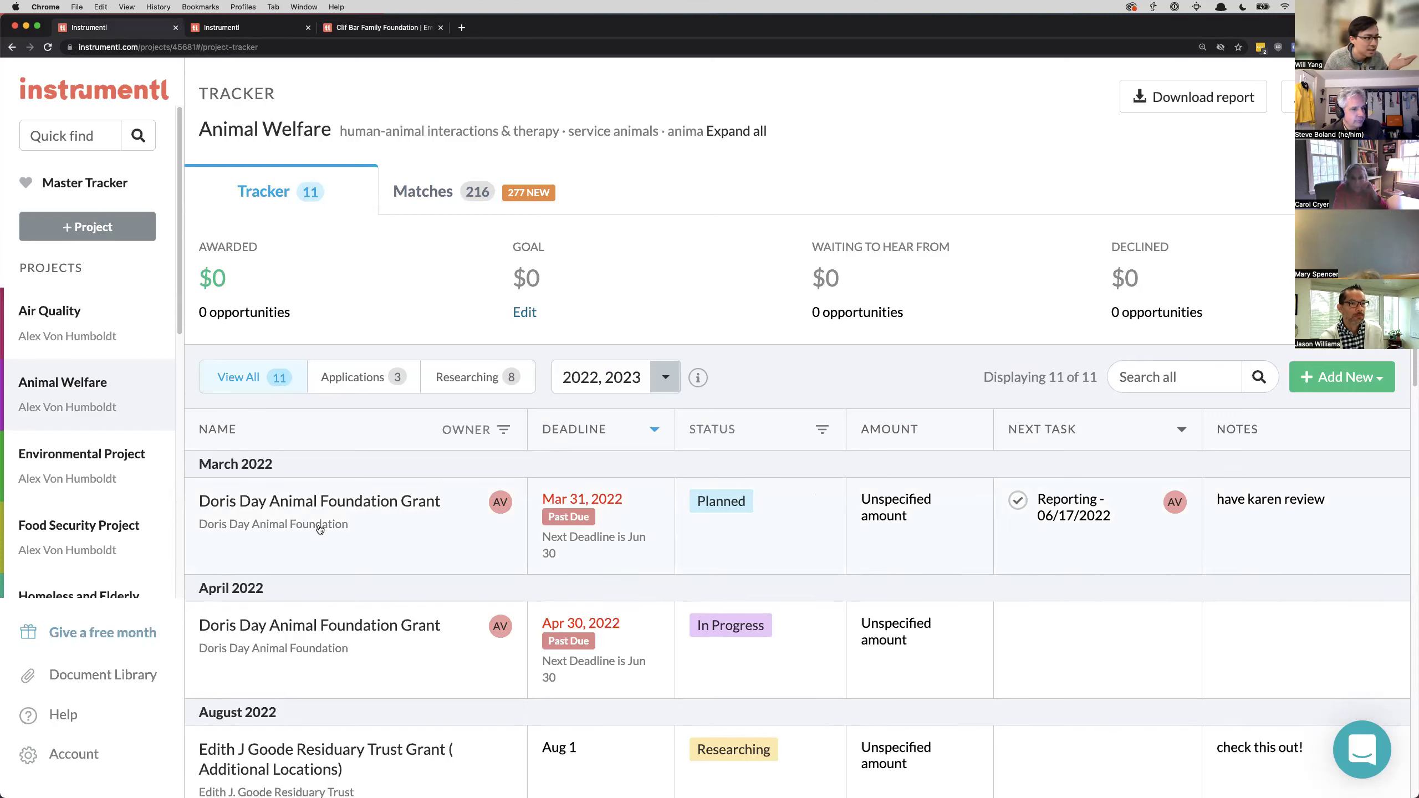
pyautogui.click(281, 537)
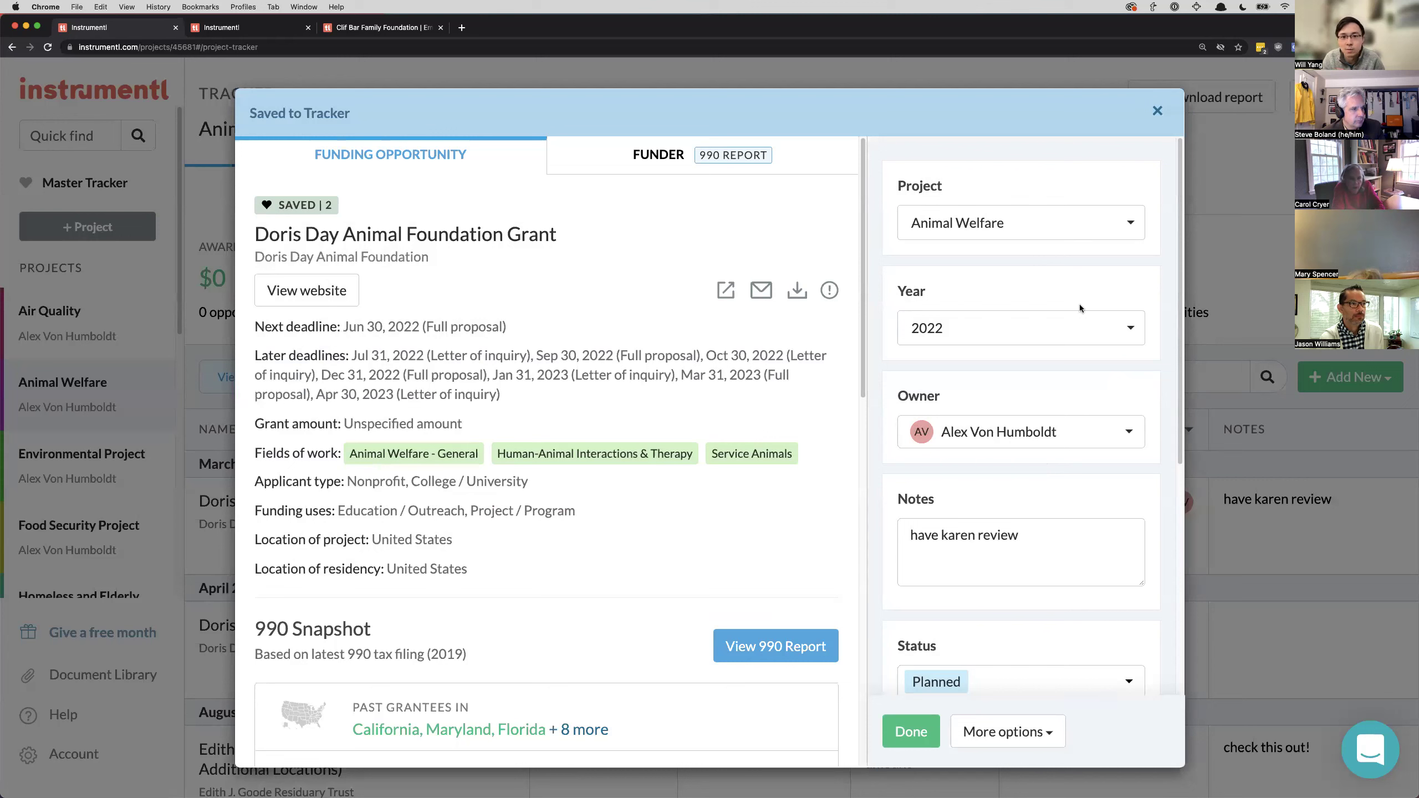
# - Review the saved grant's owner choices, notes, status, requested amount, submission goal, tasks and documents
pyautogui.scroll(-2, 1053, 382)
pyautogui.click(994, 370)
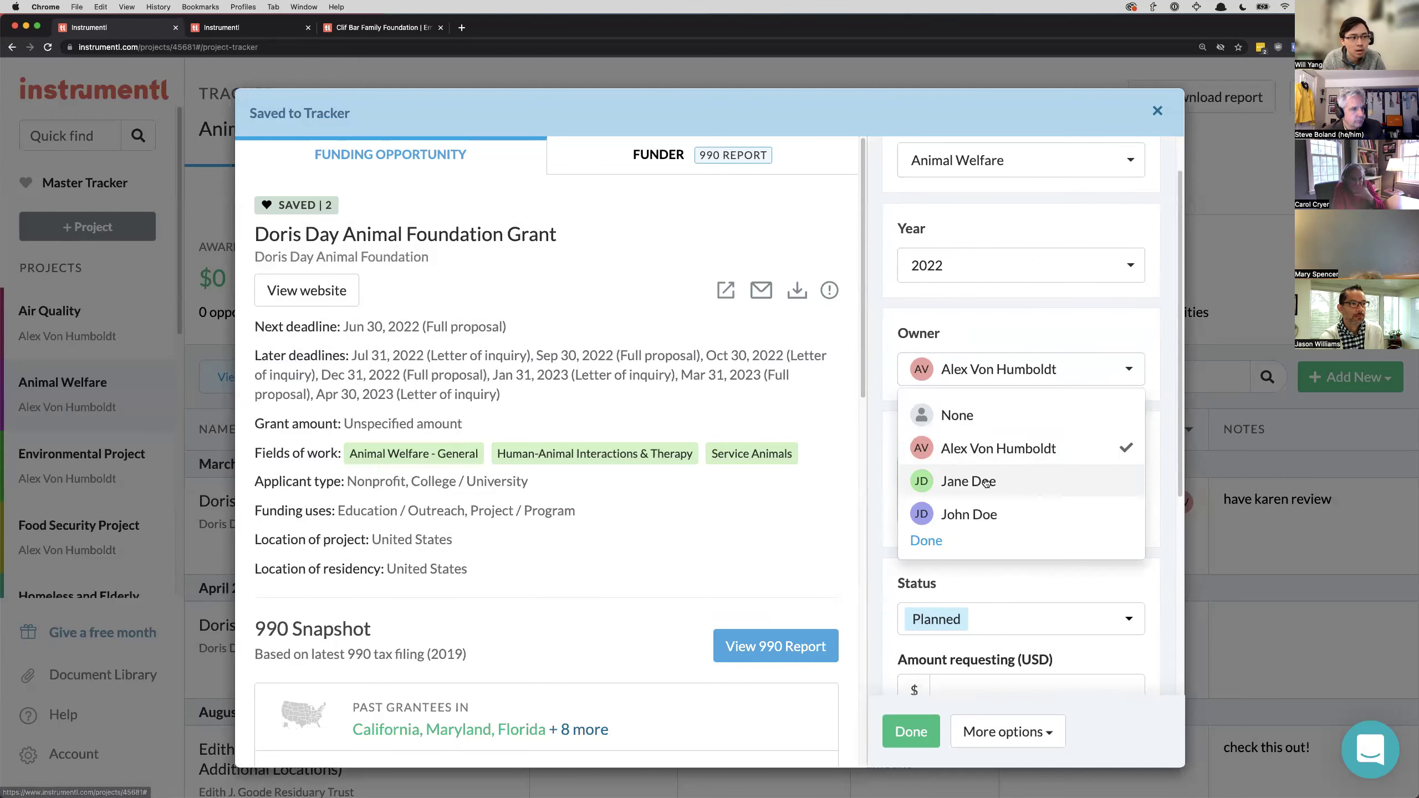
pyautogui.click(1097, 318)
pyautogui.scroll(-5, 1008, 380)
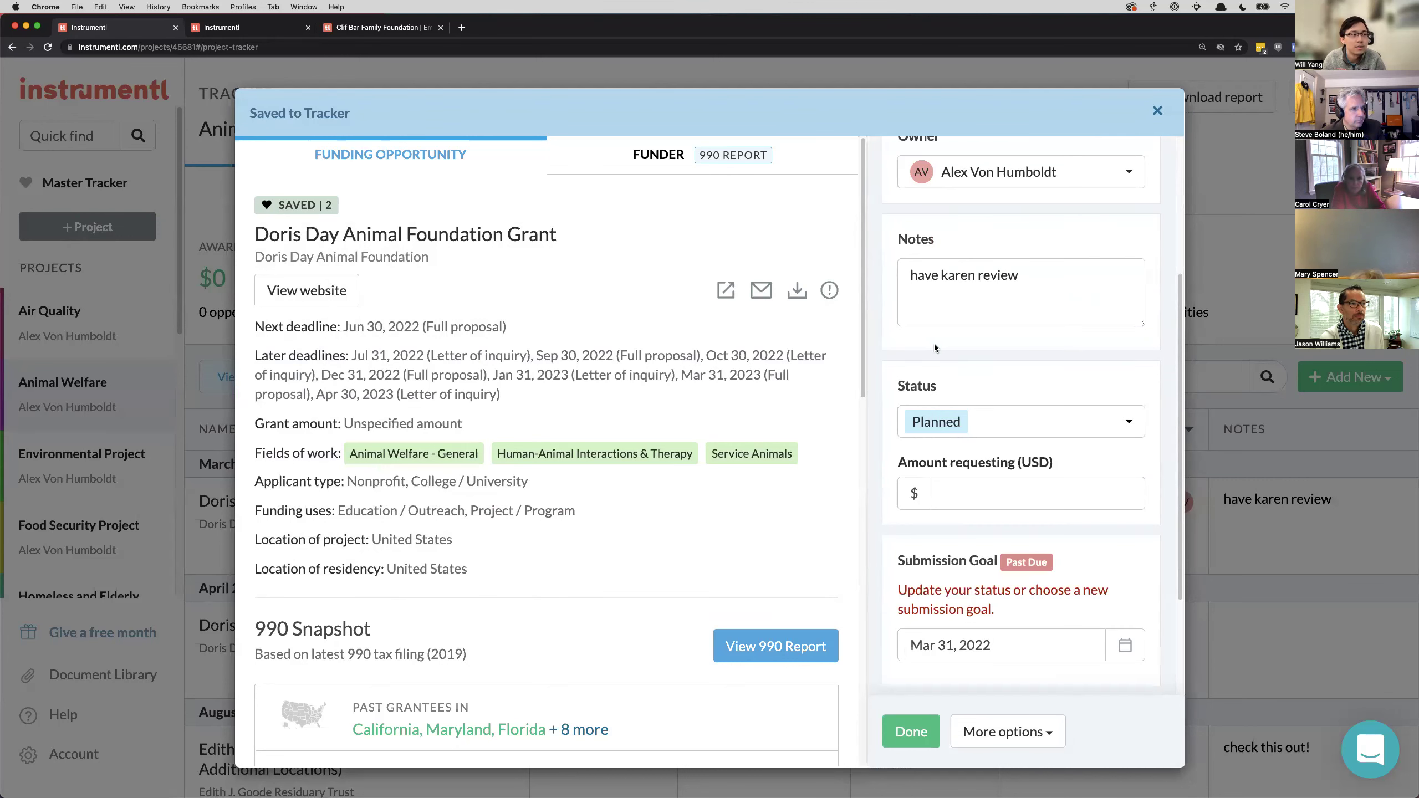
pyautogui.scroll(-2, 995, 294)
pyautogui.scroll(-5, 999, 308)
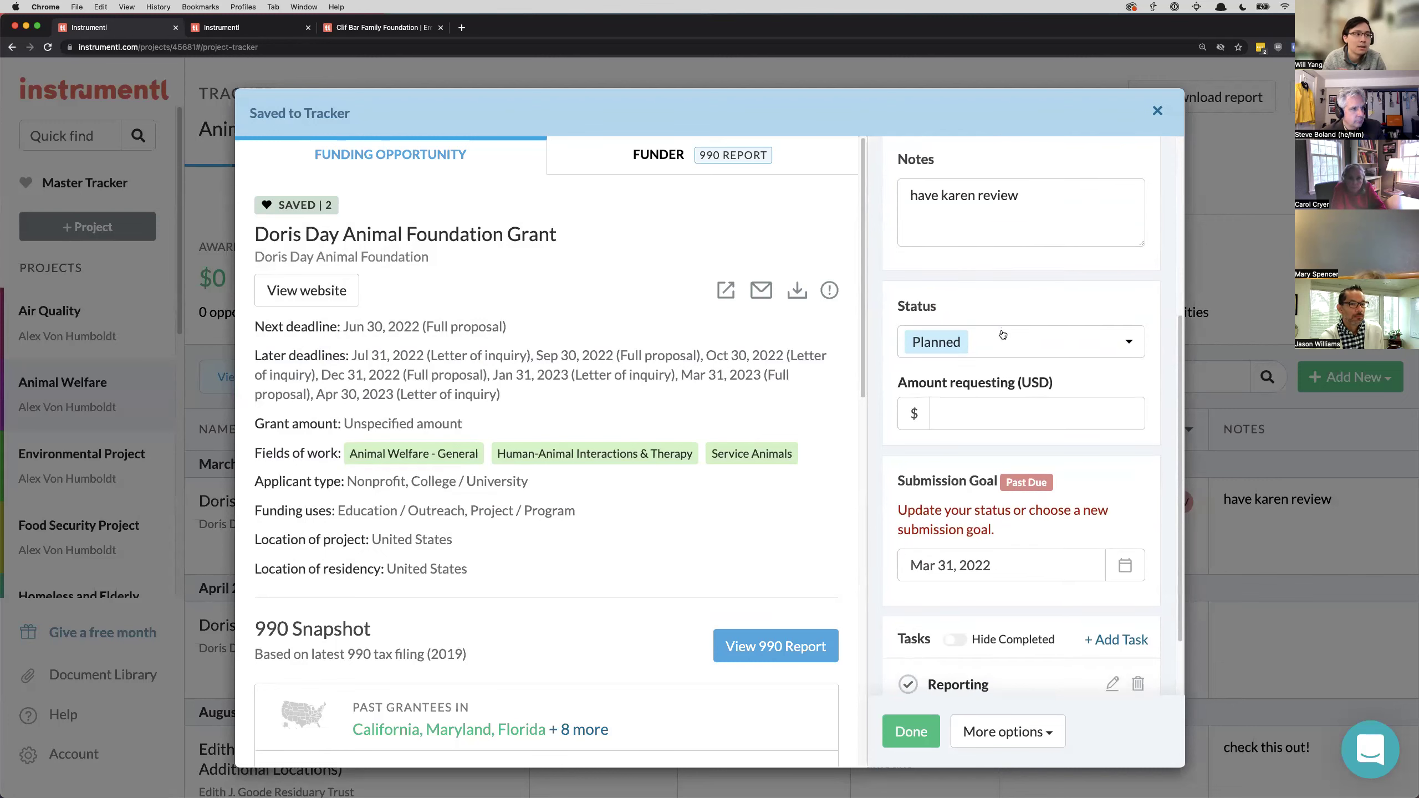
pyautogui.scroll(-3, 999, 335)
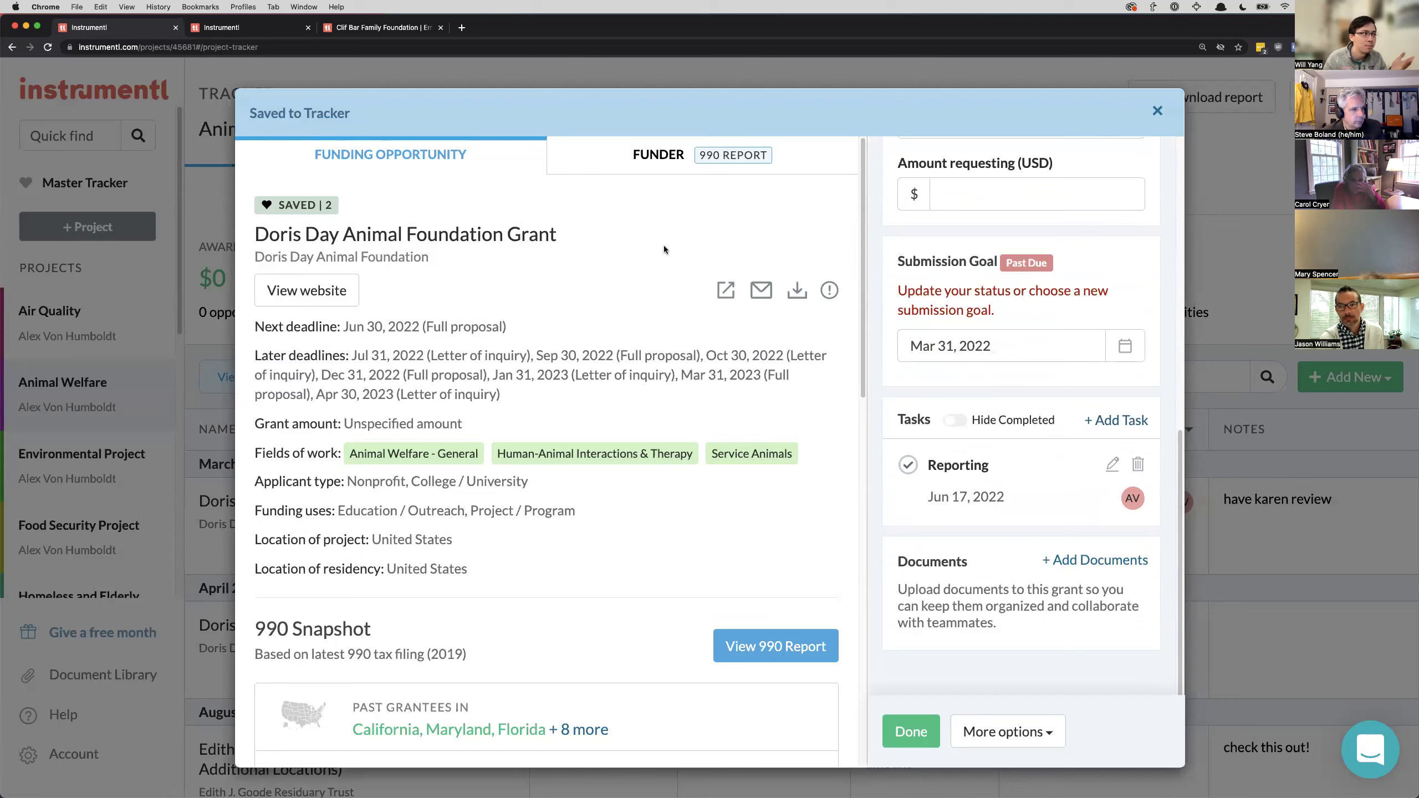
# - Duplicate the saved Doris Day Animal Foundation Grant in the Animal Welfare tracker for 2023, review the copy's details and close it
pyautogui.click(1009, 730)
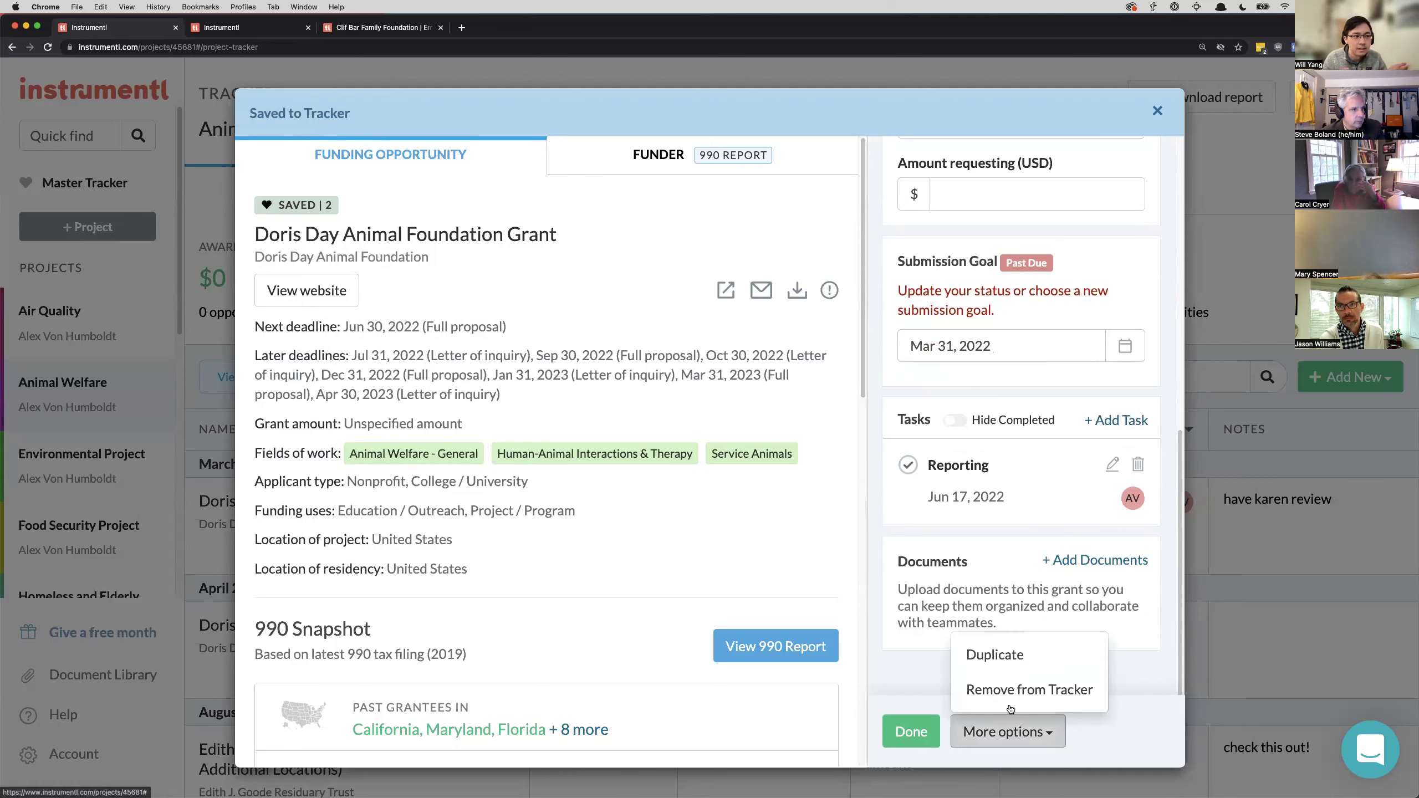
pyautogui.click(1013, 655)
pyautogui.click(575, 254)
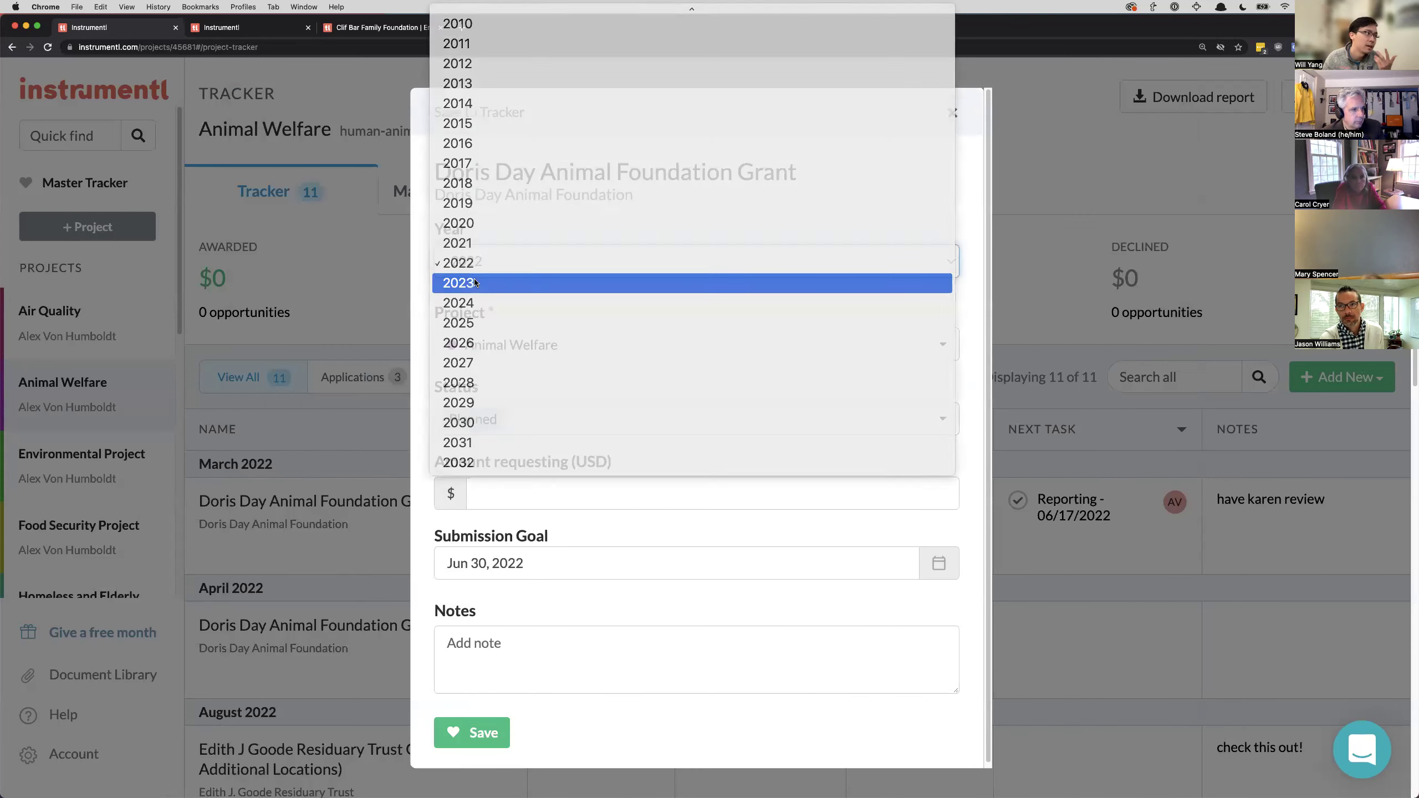
pyautogui.click(558, 282)
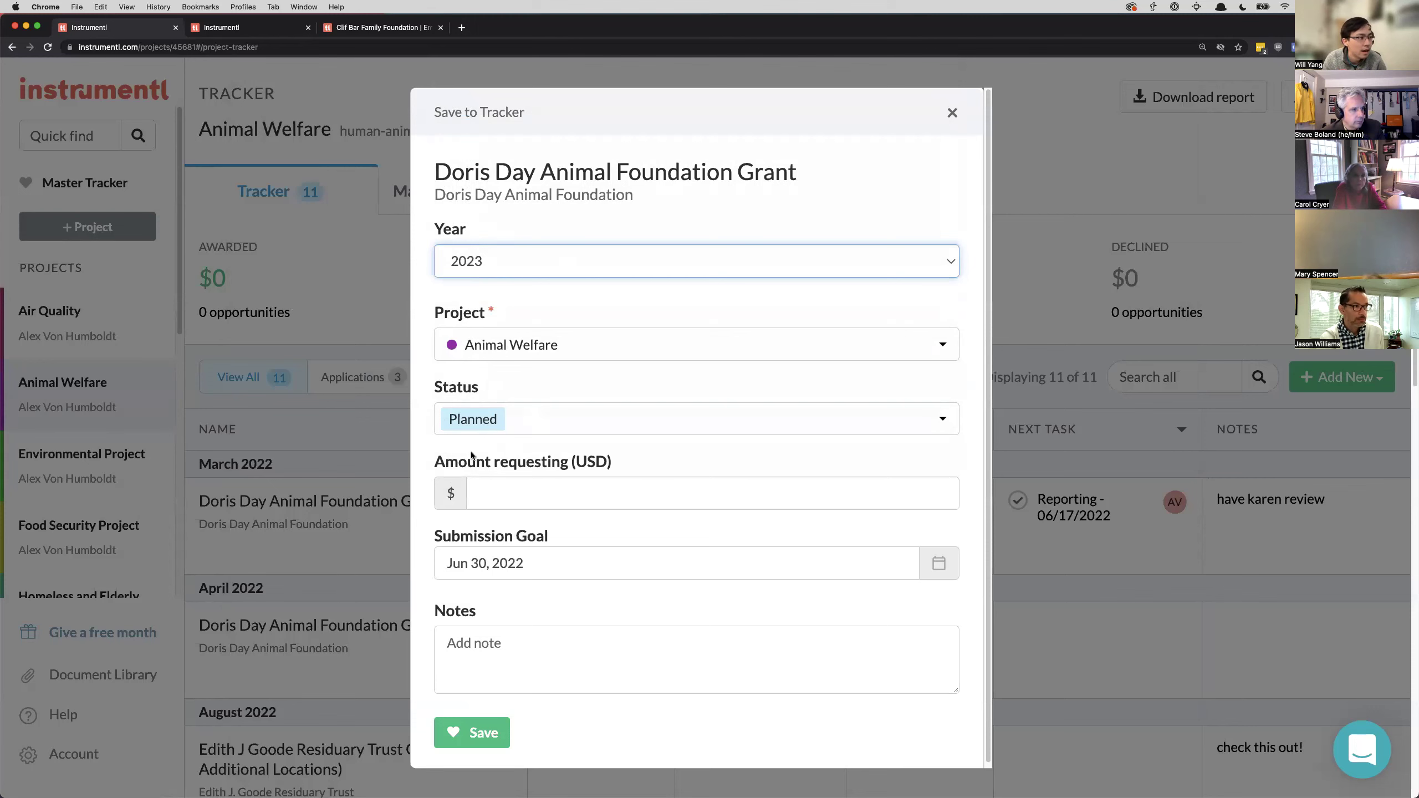
pyautogui.click(479, 741)
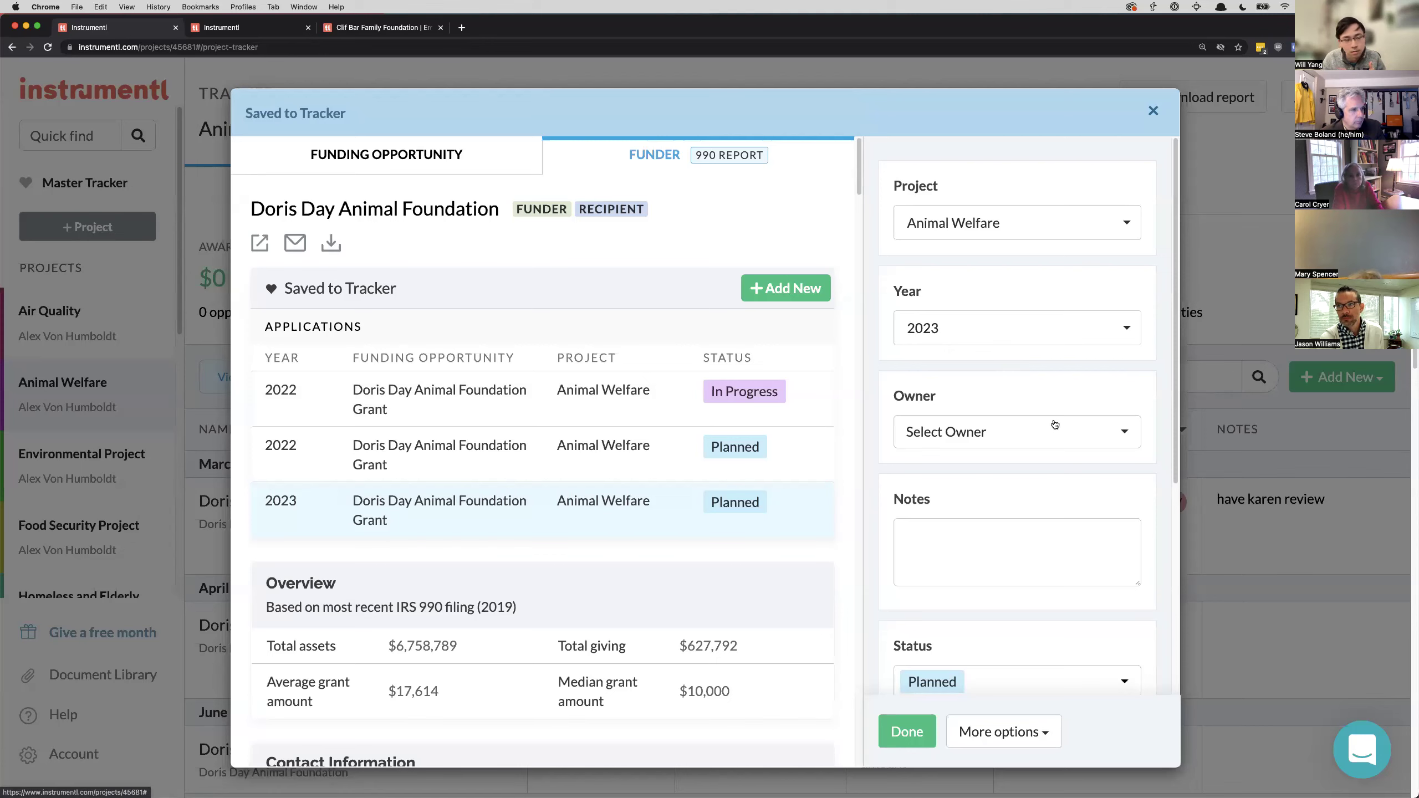
pyautogui.scroll(-5, 1031, 404)
pyautogui.scroll(-4, 1030, 403)
pyautogui.scroll(9, 902, 415)
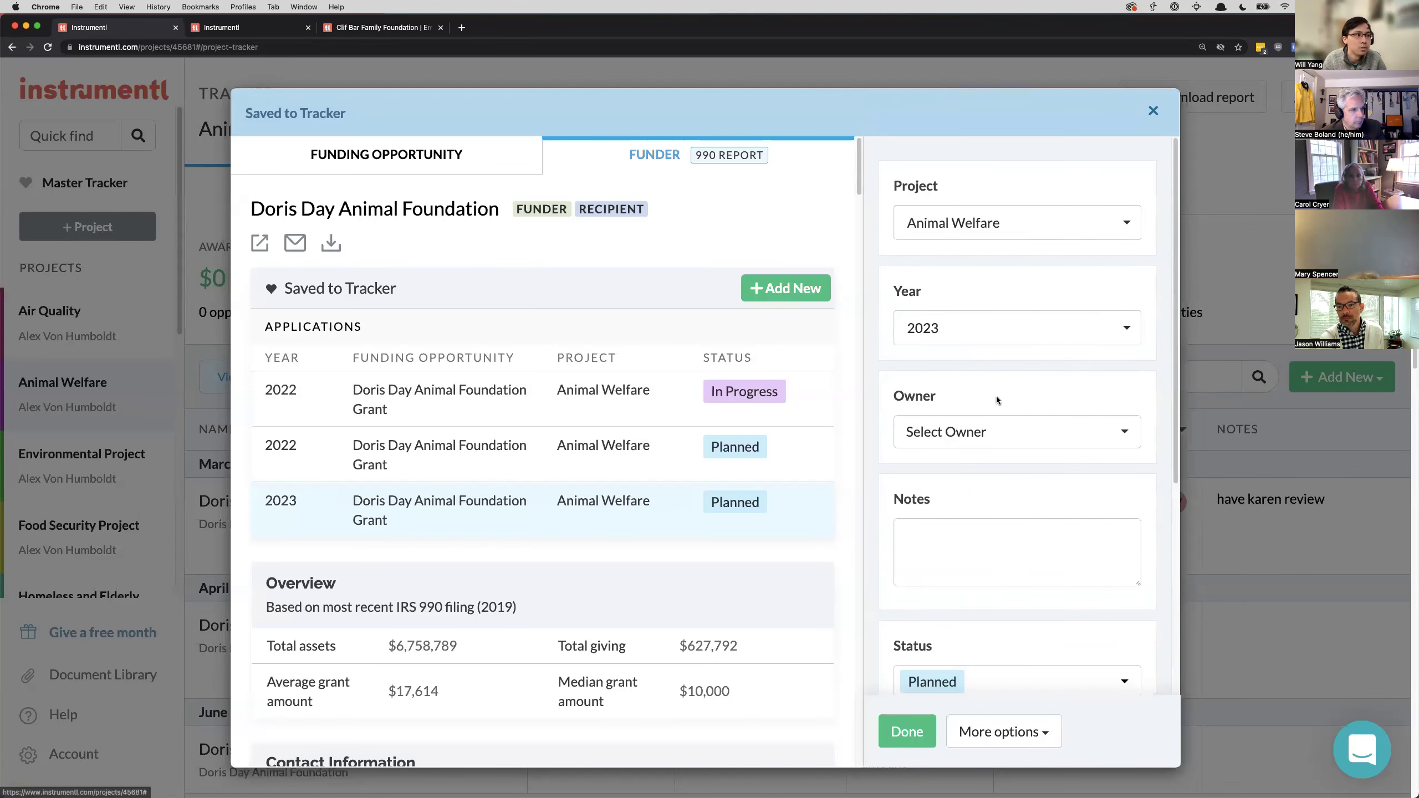
pyautogui.click(1228, 265)
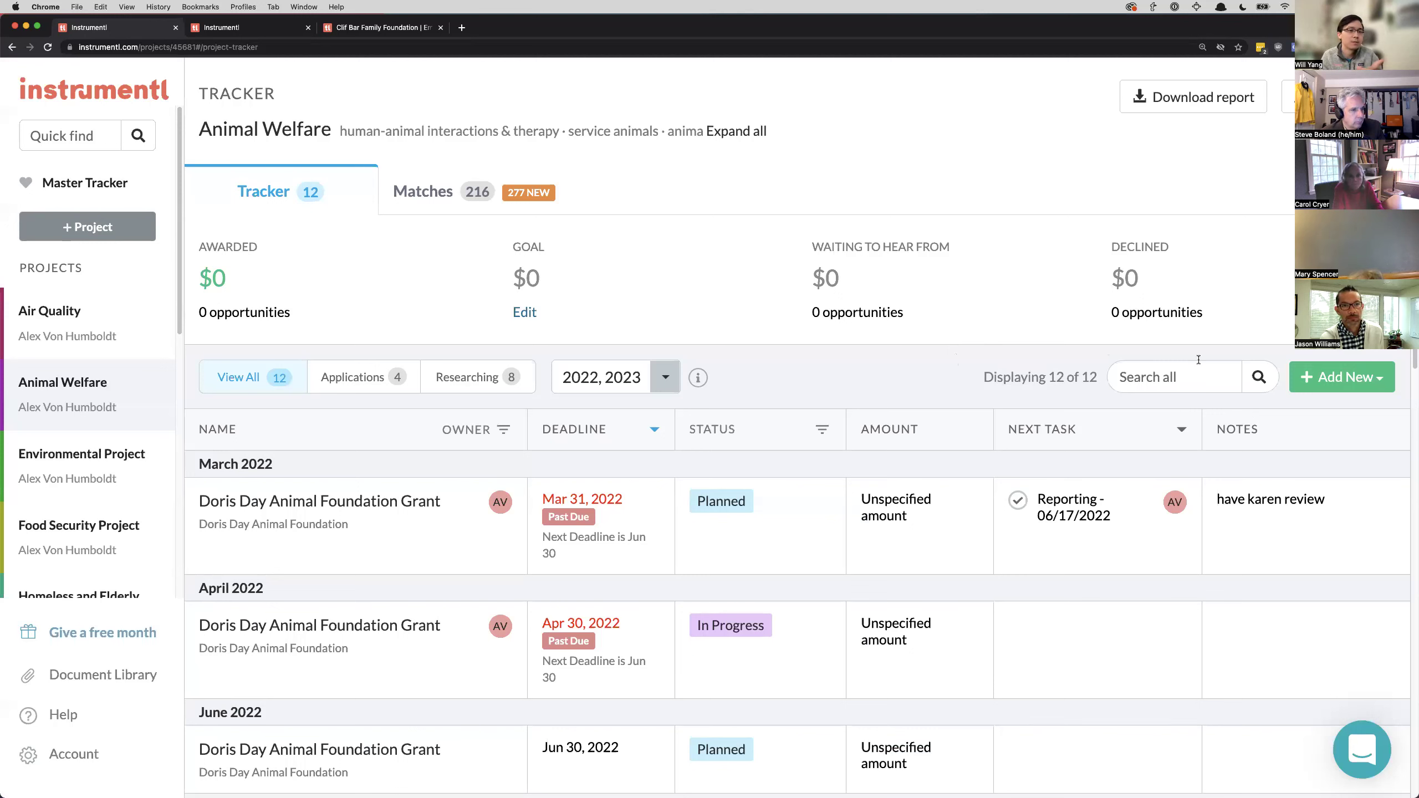
# - Review the requirements for uploading many grants to the project from a spreadsheet, then dismiss the dialog
pyautogui.click(1340, 377)
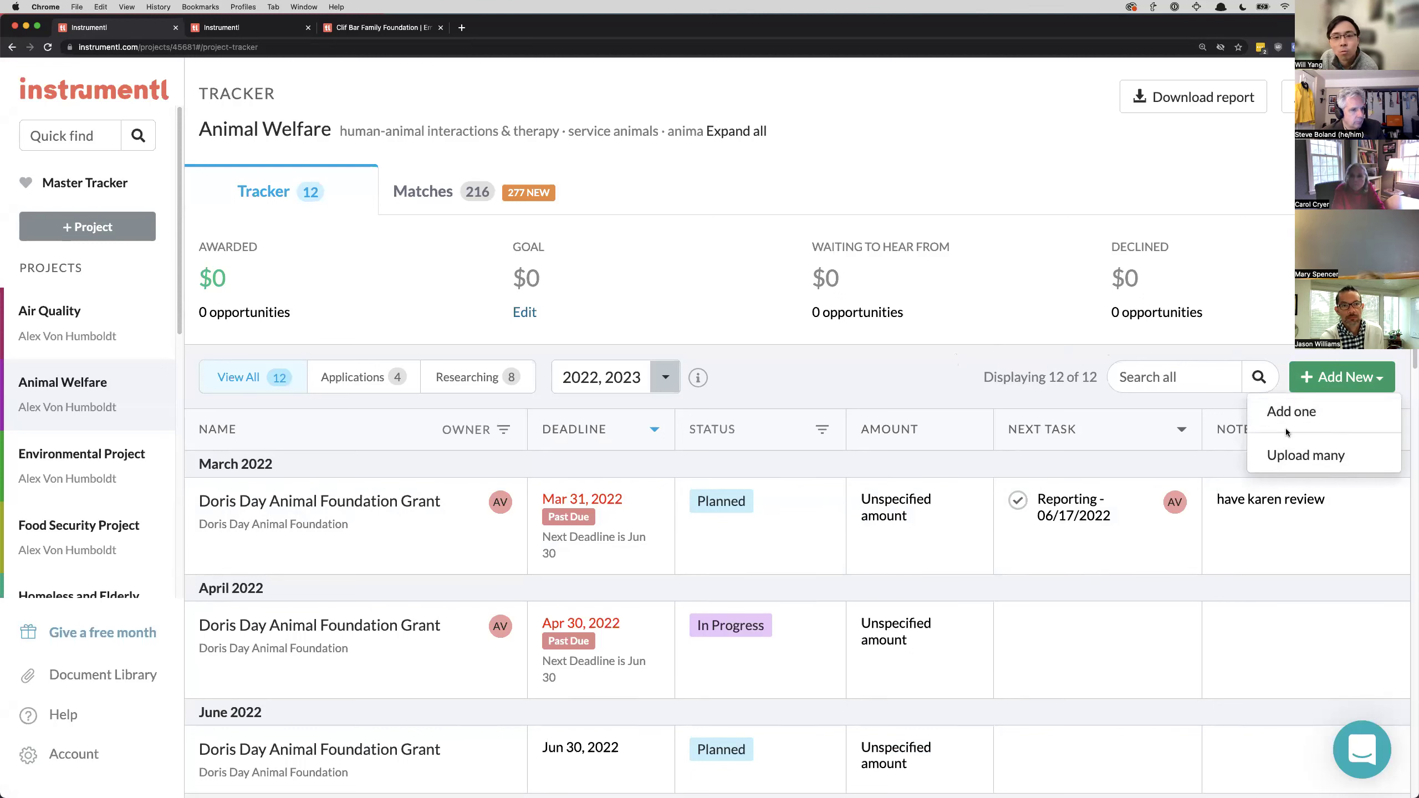
pyautogui.click(1283, 456)
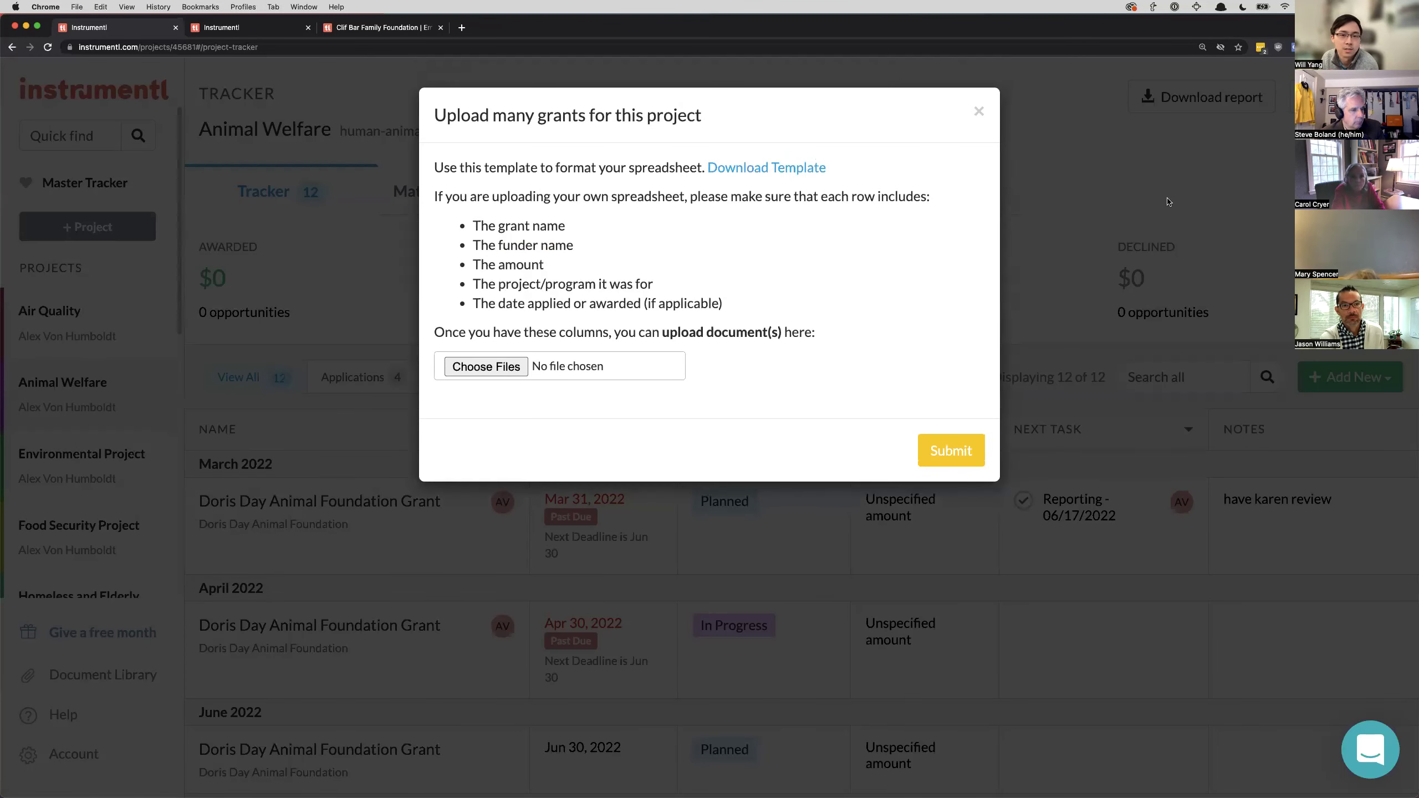
pyautogui.click(978, 112)
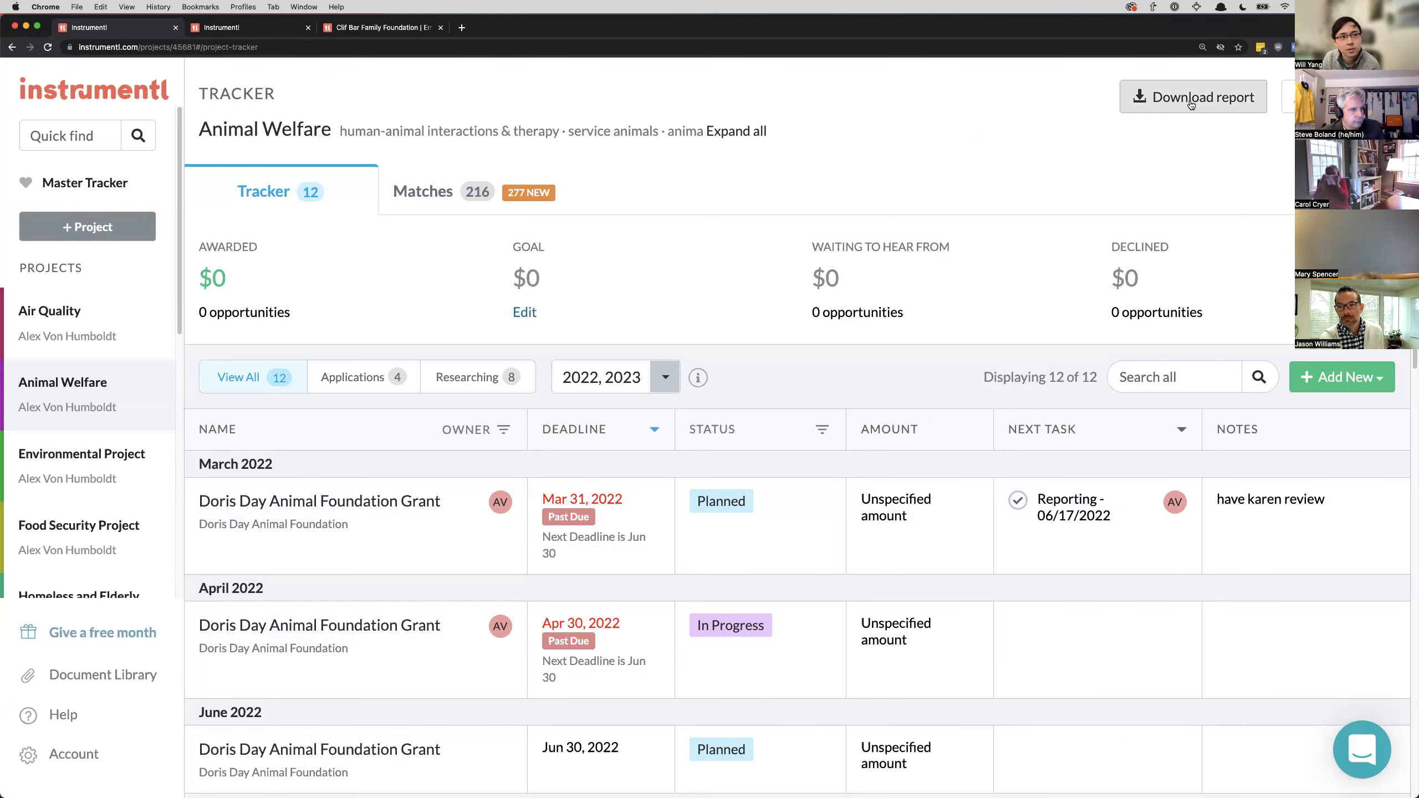
# - Start a tracker report for the Animal Welfare project and include all grant statuses
pyautogui.click(1170, 106)
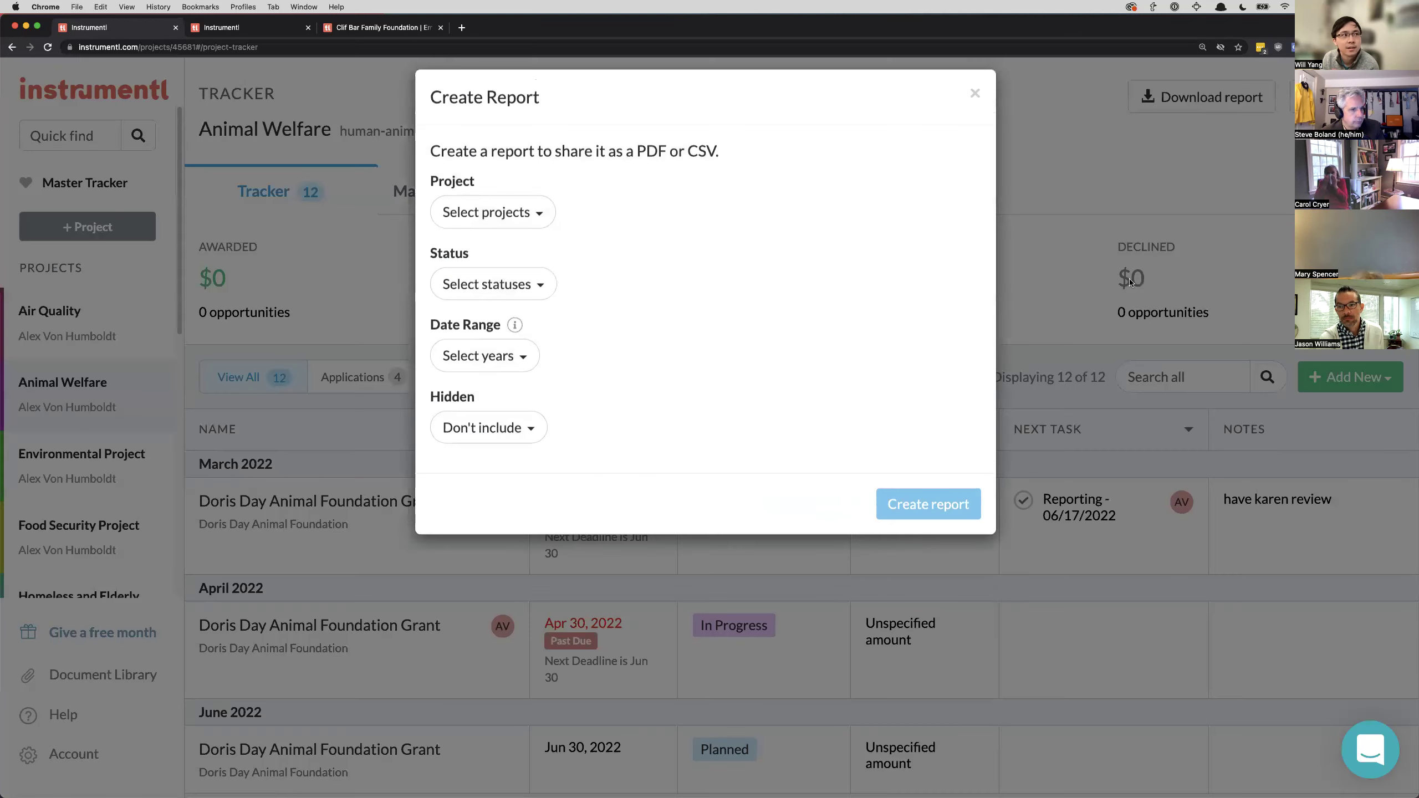
pyautogui.click(529, 227)
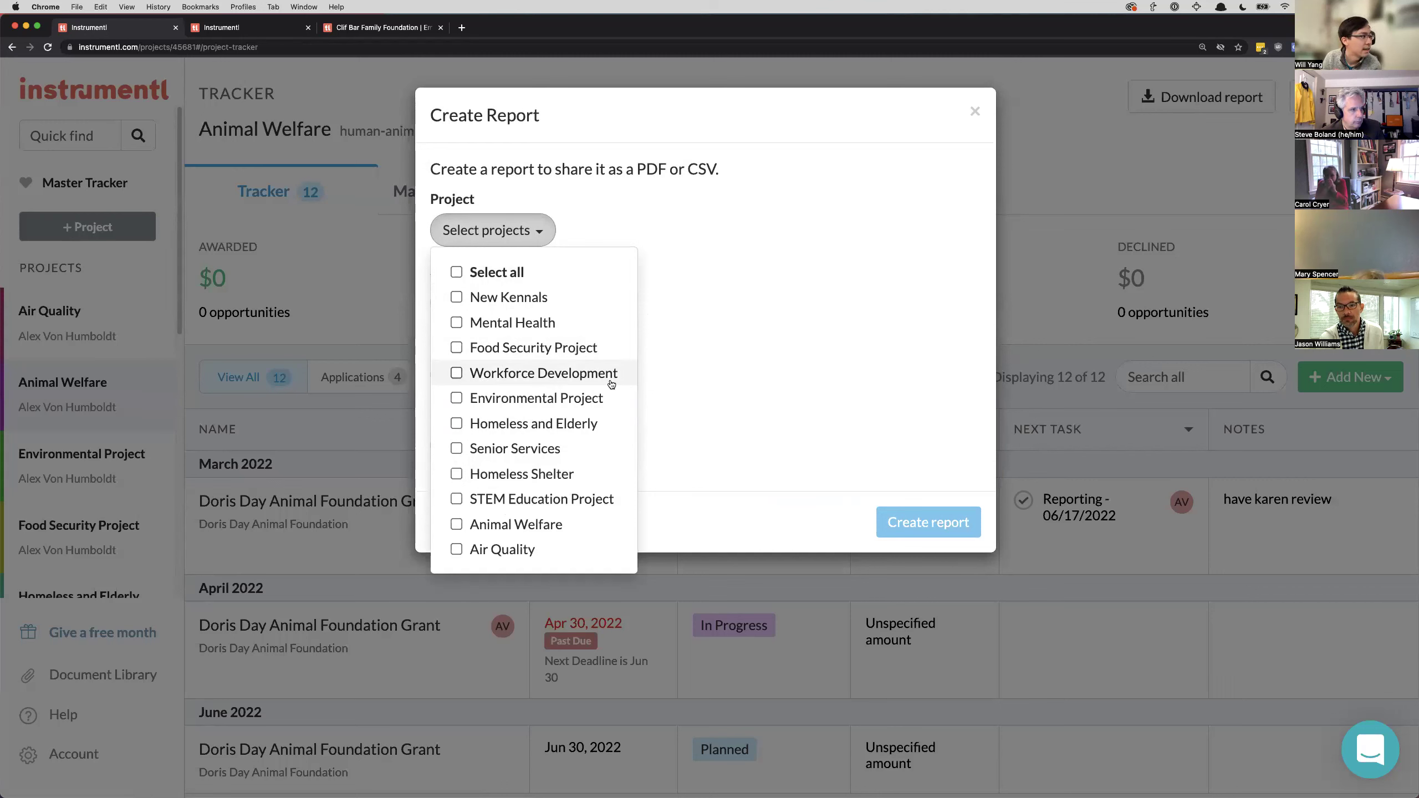
pyautogui.click(503, 524)
pyautogui.click(743, 272)
pyautogui.click(486, 303)
pyautogui.click(491, 343)
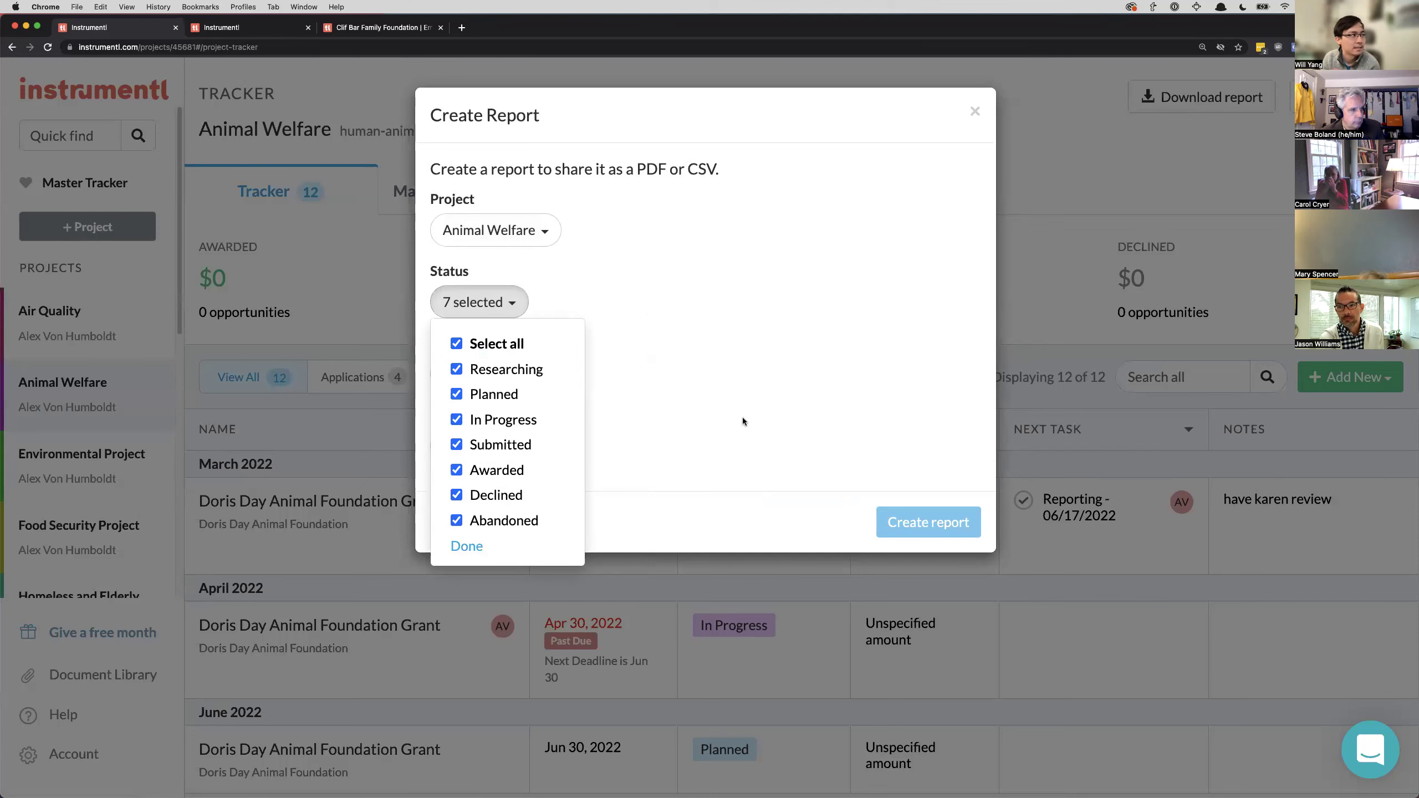
# - Set the report years to 2022, 2023 and 2024, create the report, view its PDF and return to the tracker
pyautogui.click(479, 374)
pyautogui.click(486, 516)
pyautogui.click(485, 491)
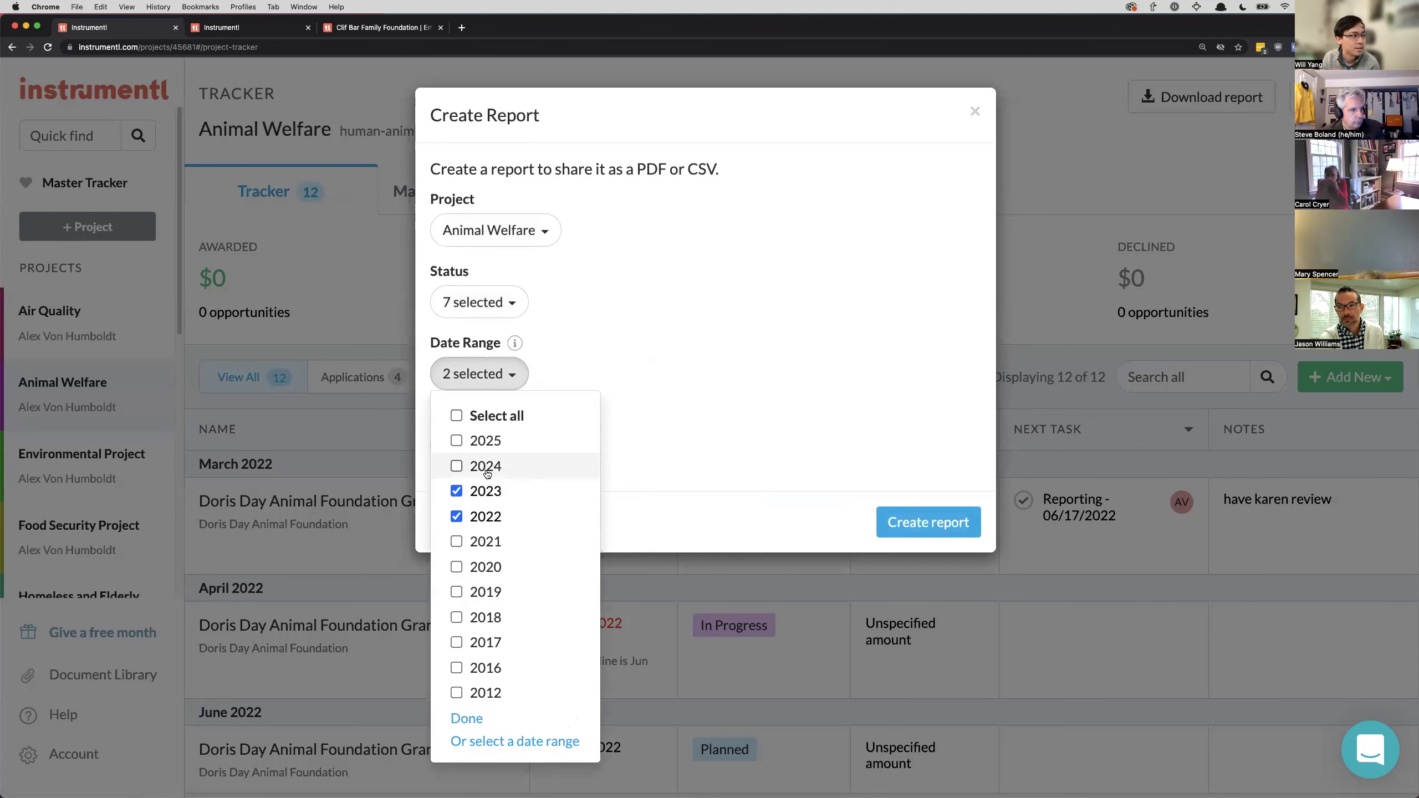
pyautogui.click(597, 406)
pyautogui.click(928, 522)
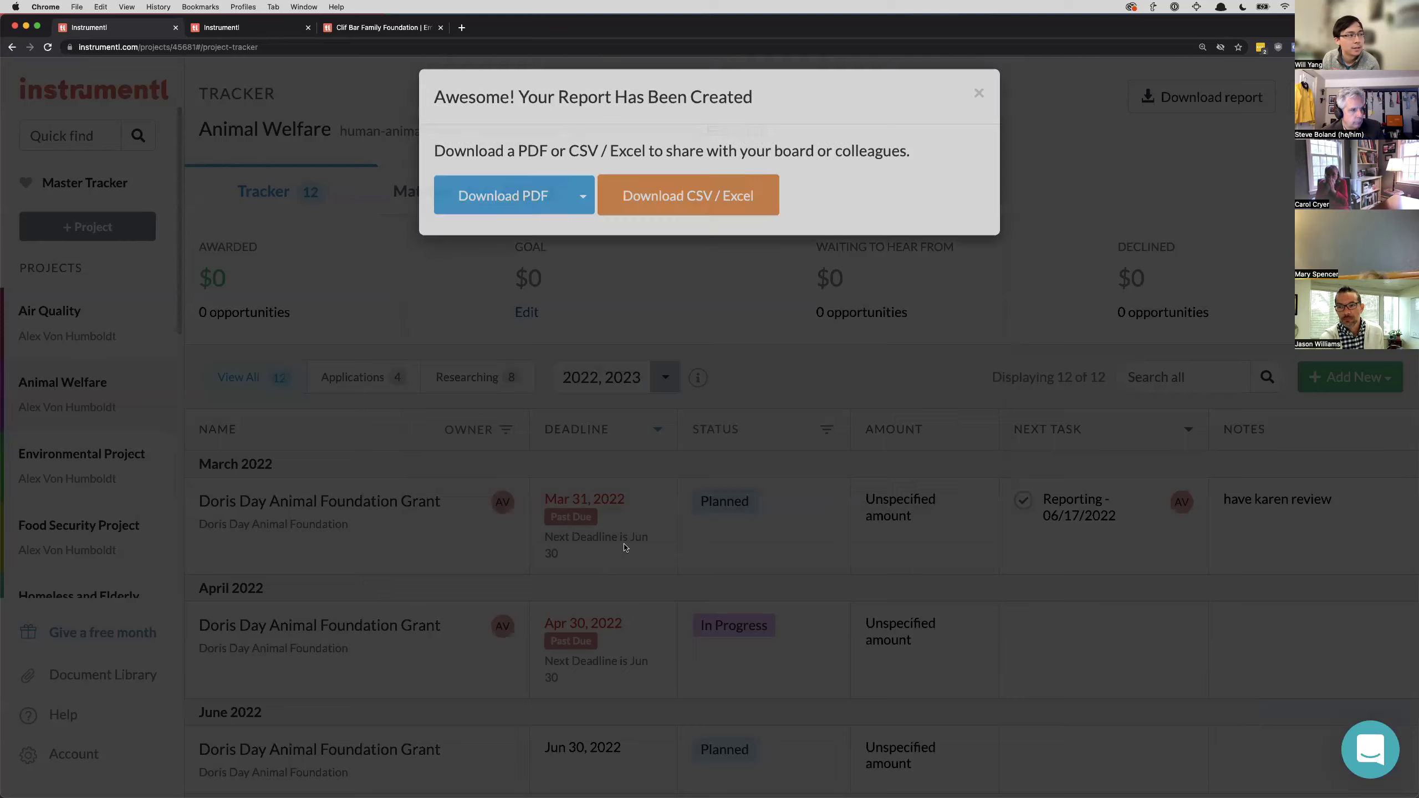
pyautogui.click(503, 195)
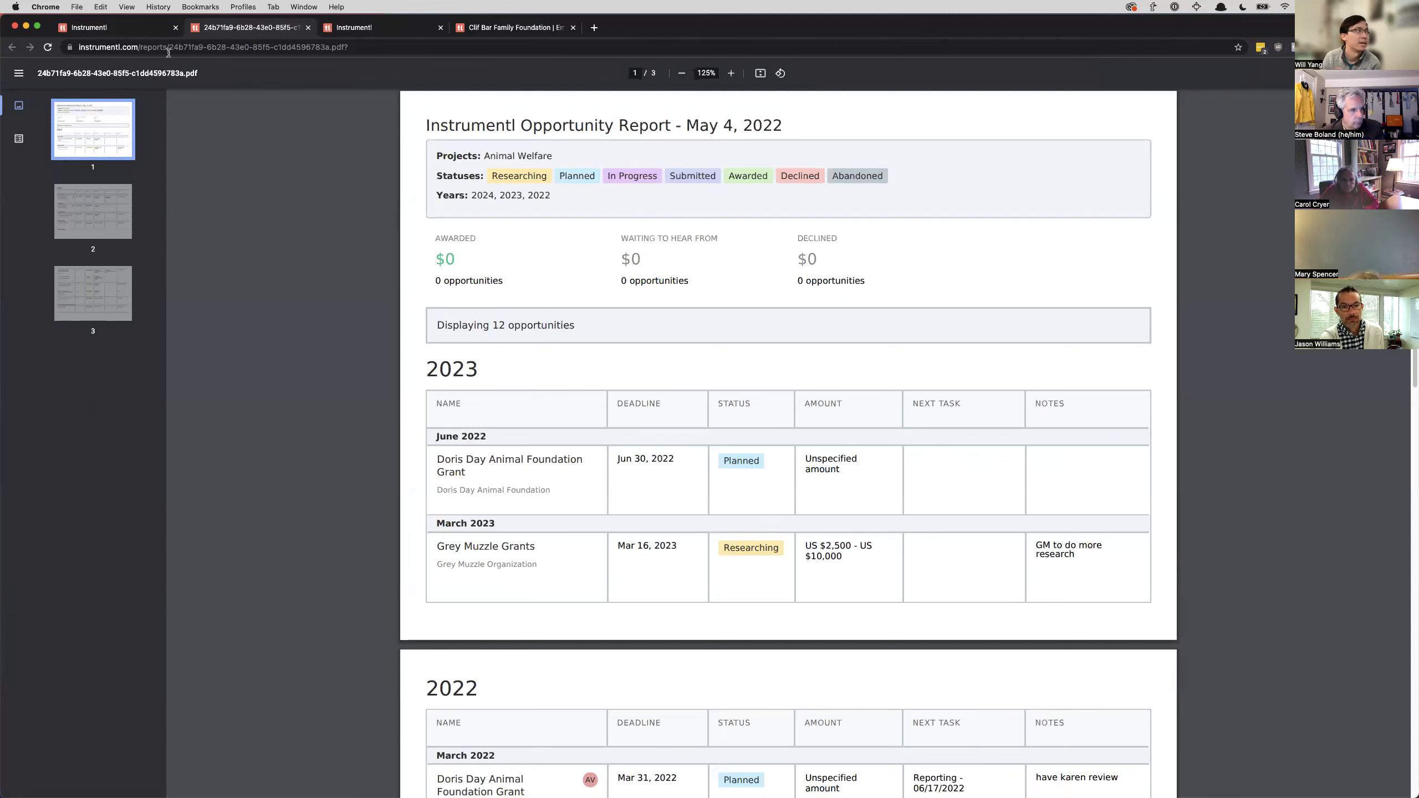
pyautogui.click(120, 34)
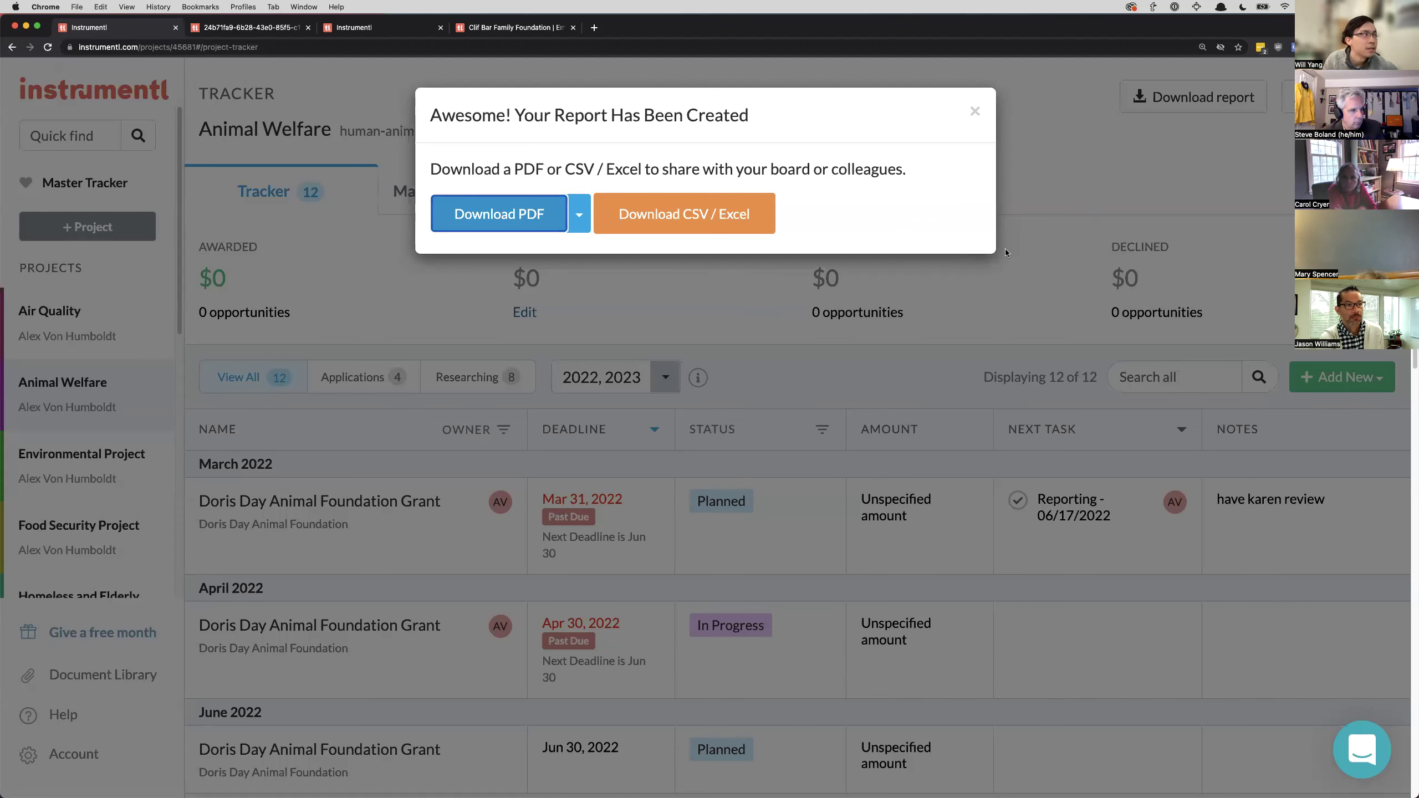
# - Switch to the webinar deck in Google Slides and start the slideshow from slide 35, "Everyone gets two freebies today!"
pyautogui.press('super+grave')
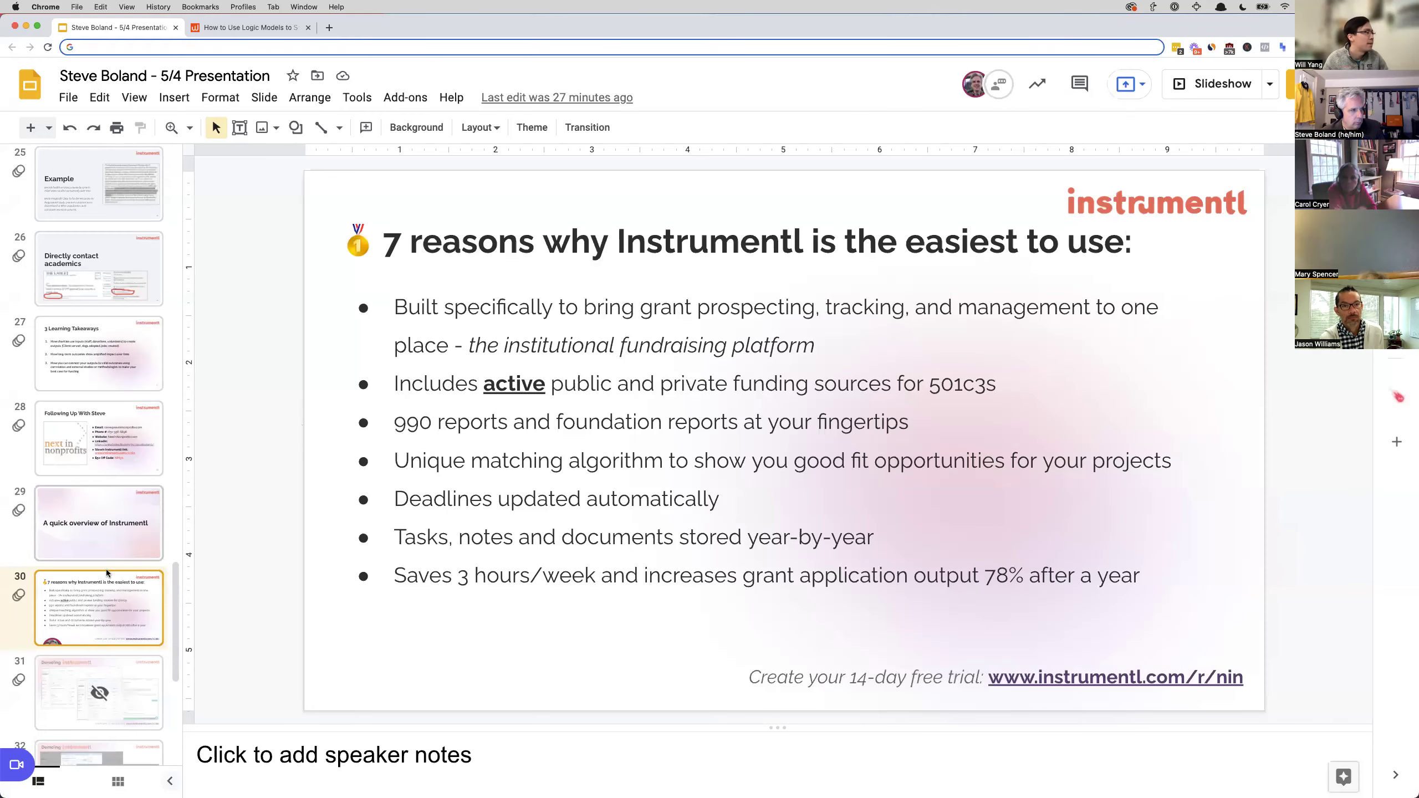
pyautogui.scroll(-6, 106, 569)
pyautogui.scroll(-2, 113, 593)
pyautogui.click(99, 673)
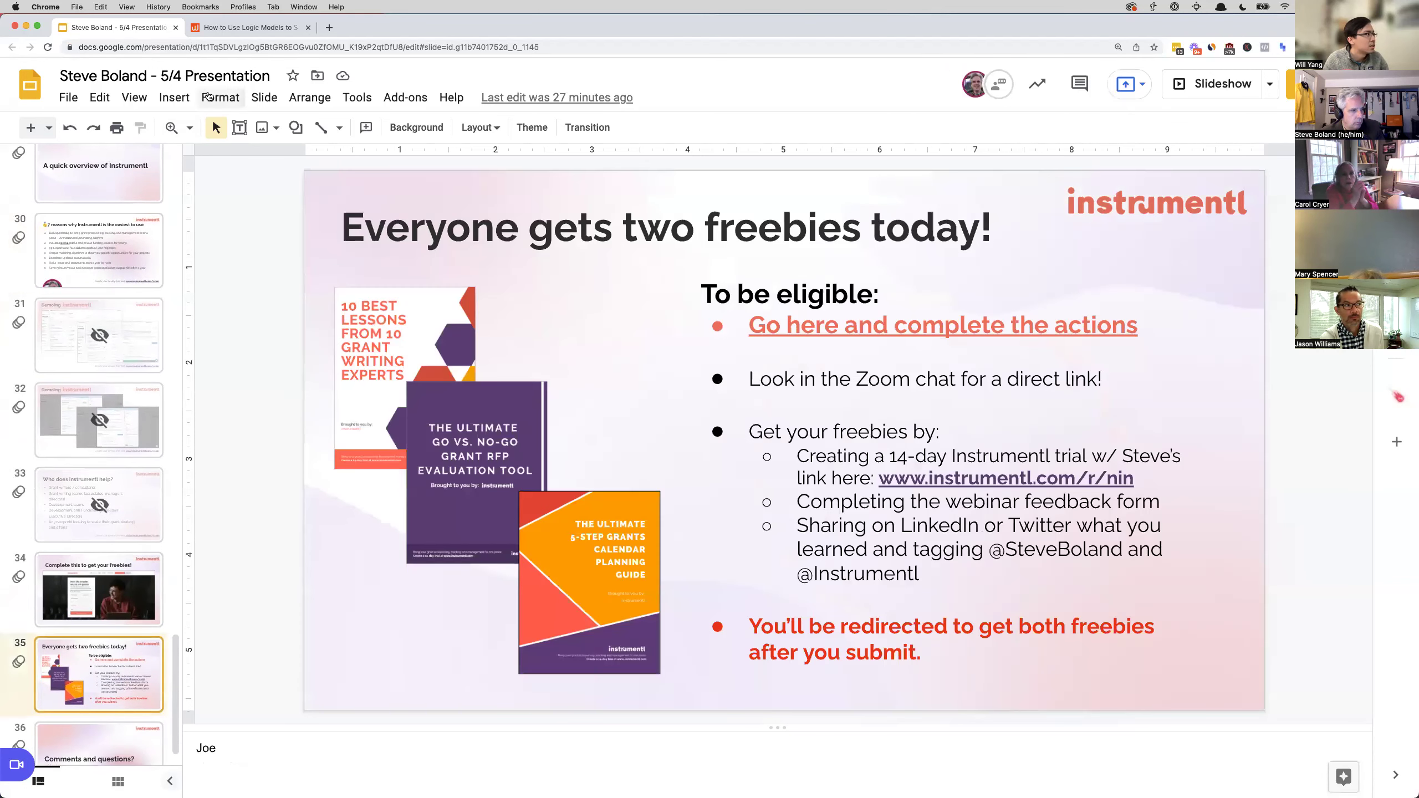
pyautogui.click(174, 97)
pyautogui.moveTo(134, 97)
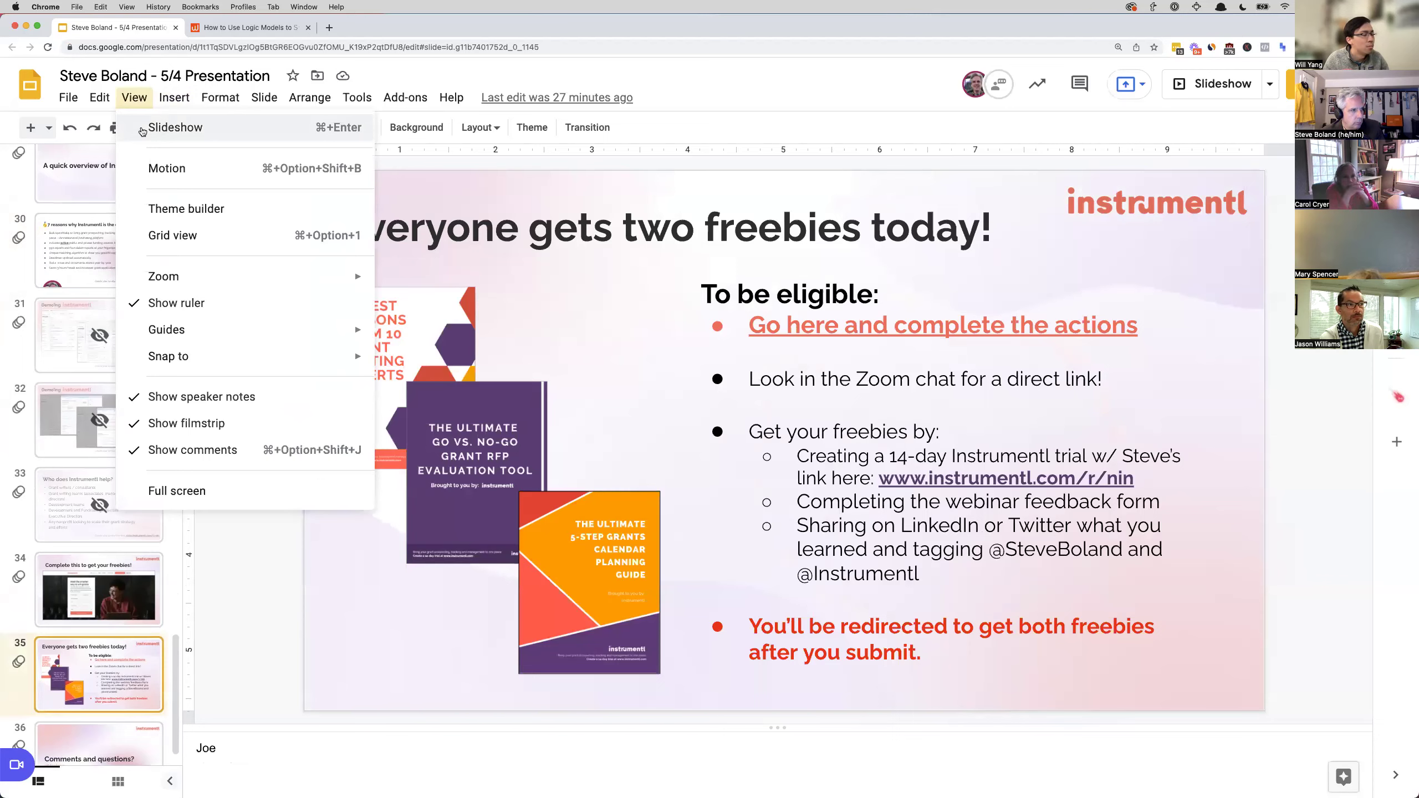
pyautogui.click(142, 129)
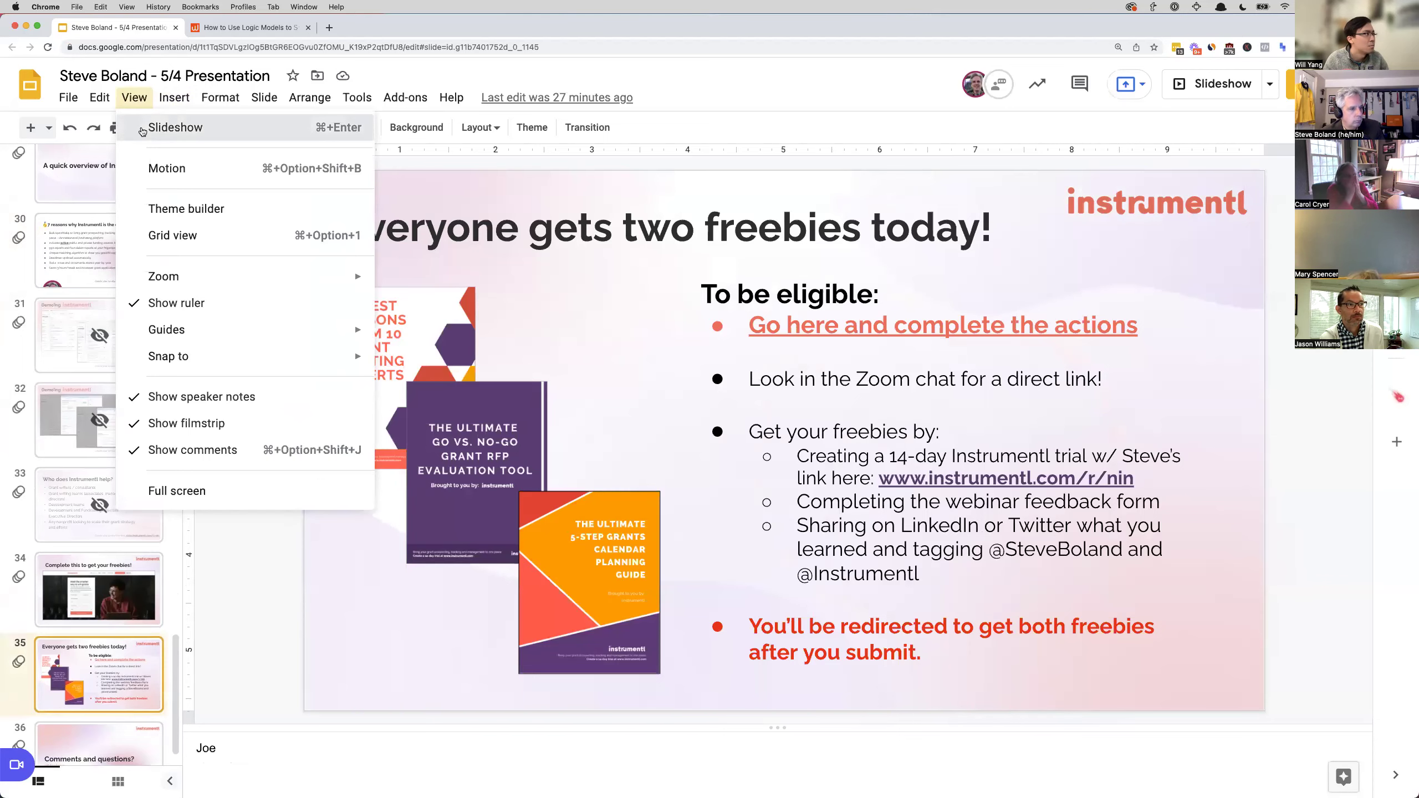